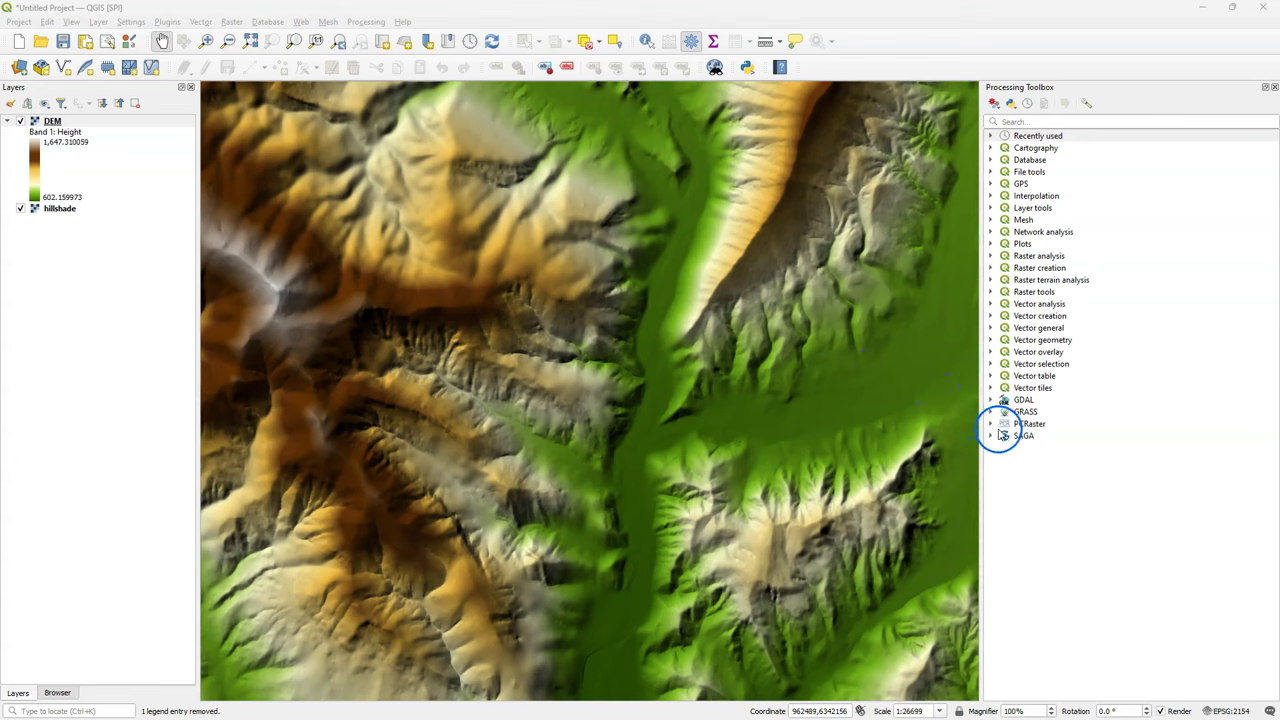
Convert the DEM to a Scalar PCRaster map saved as Z:/SPI/dem.map
click(990, 423)
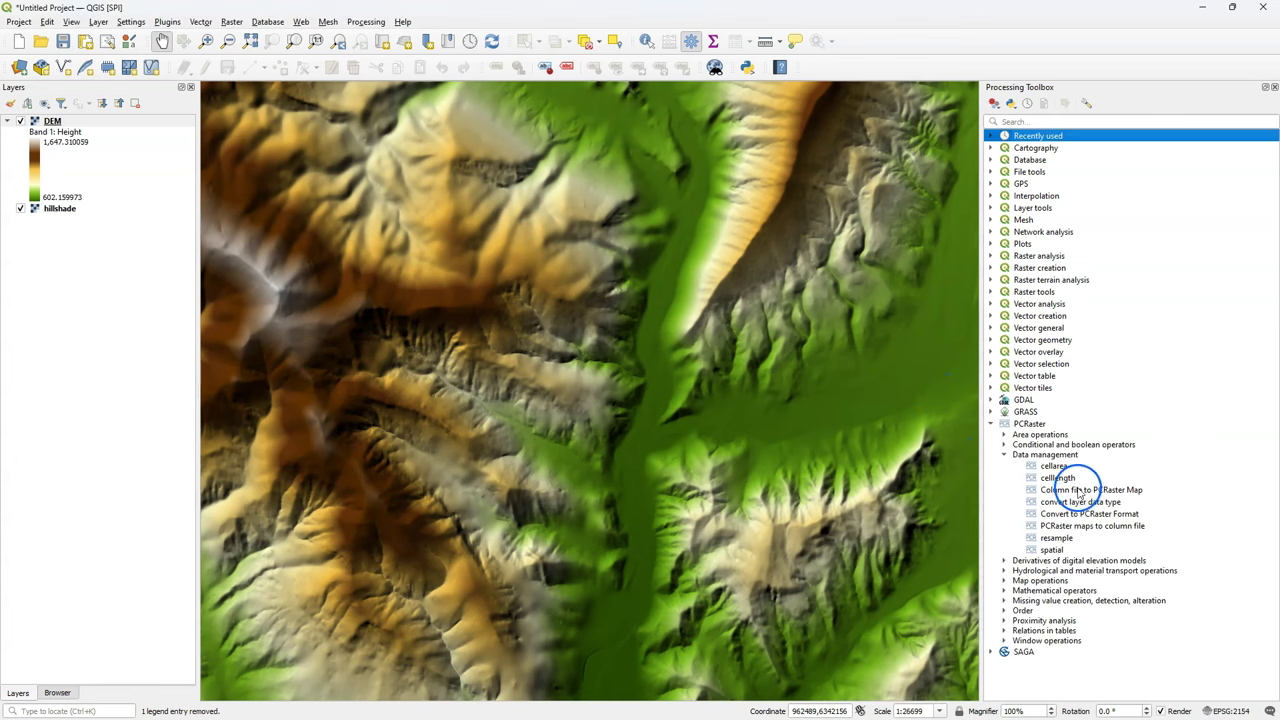
double_click(1076, 515)
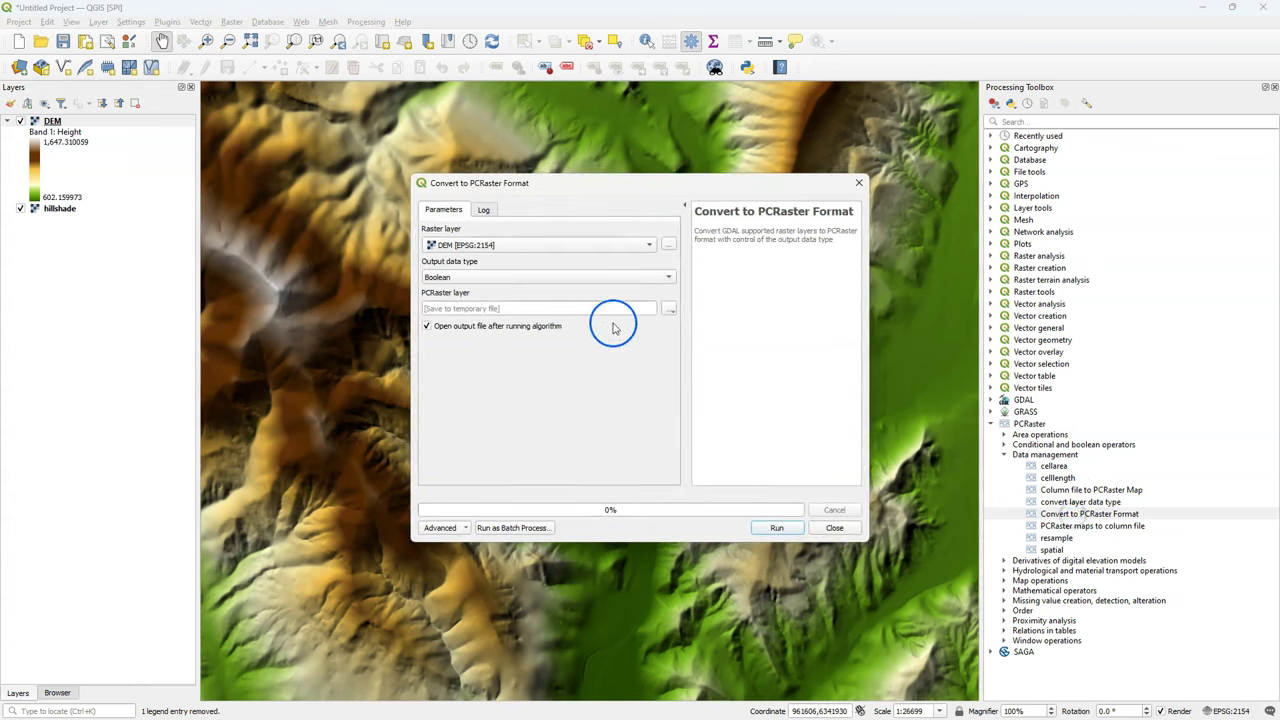
click(443, 277)
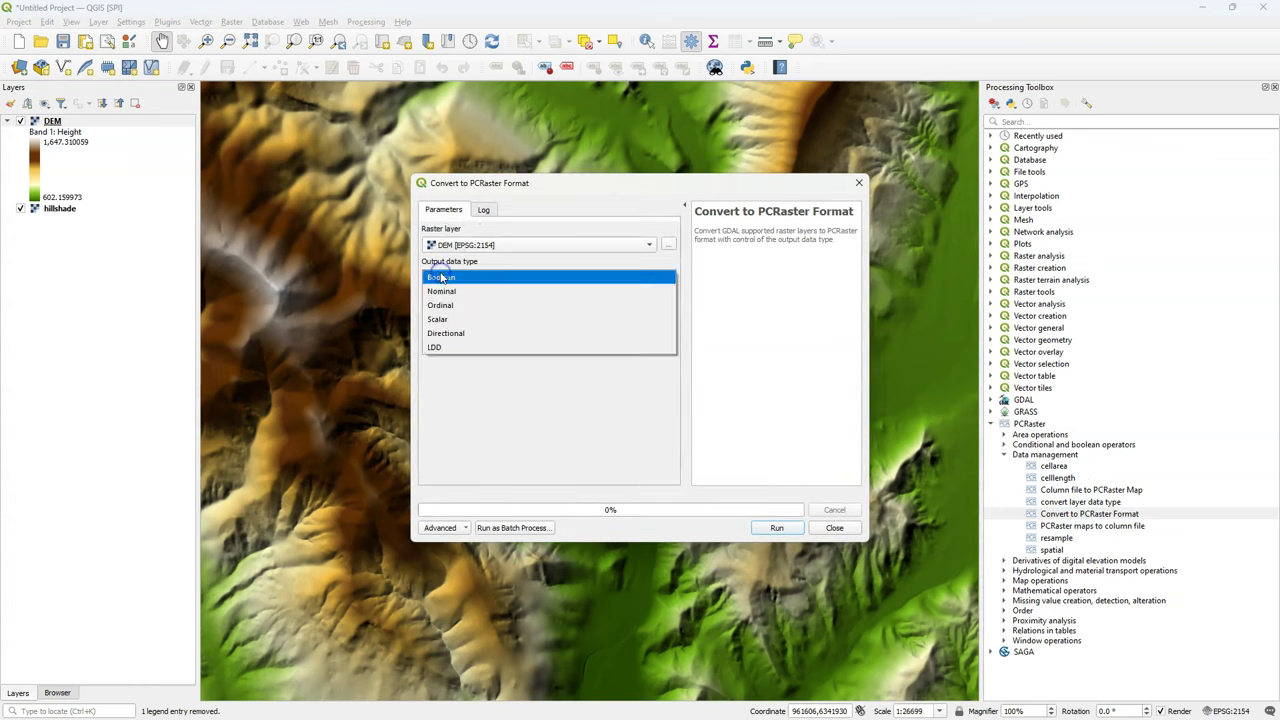
click(441, 318)
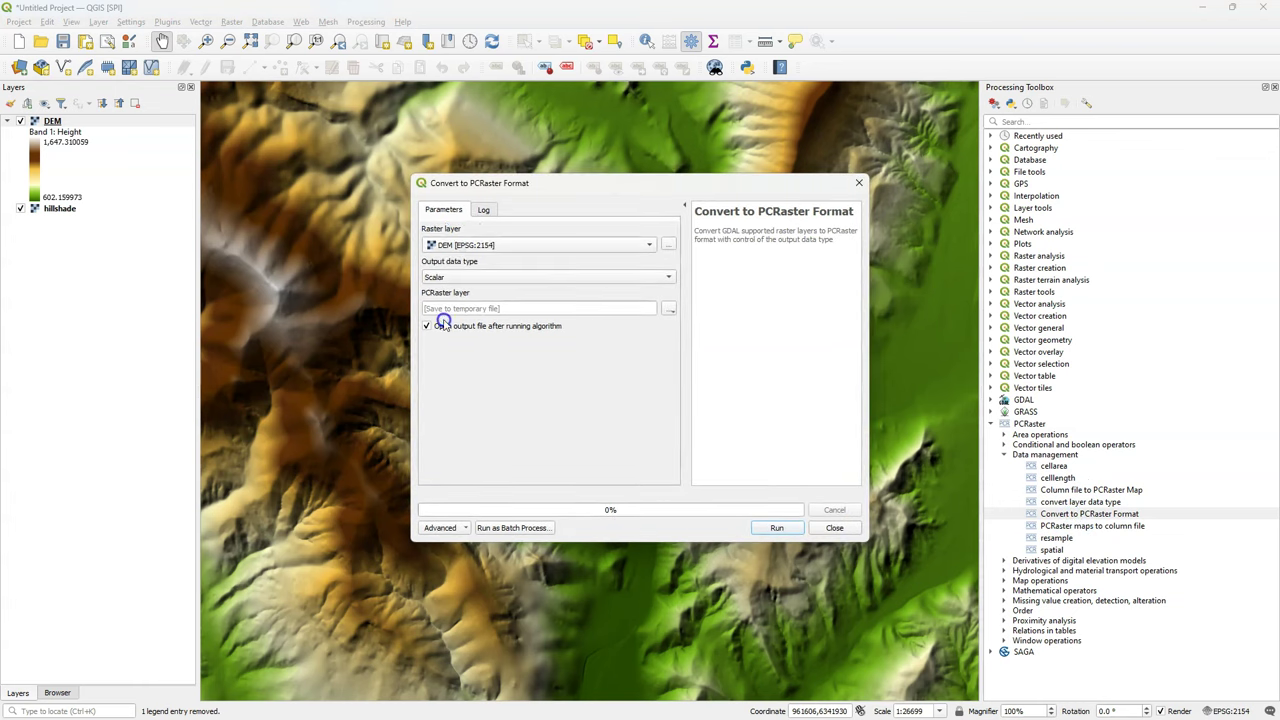
click(668, 309)
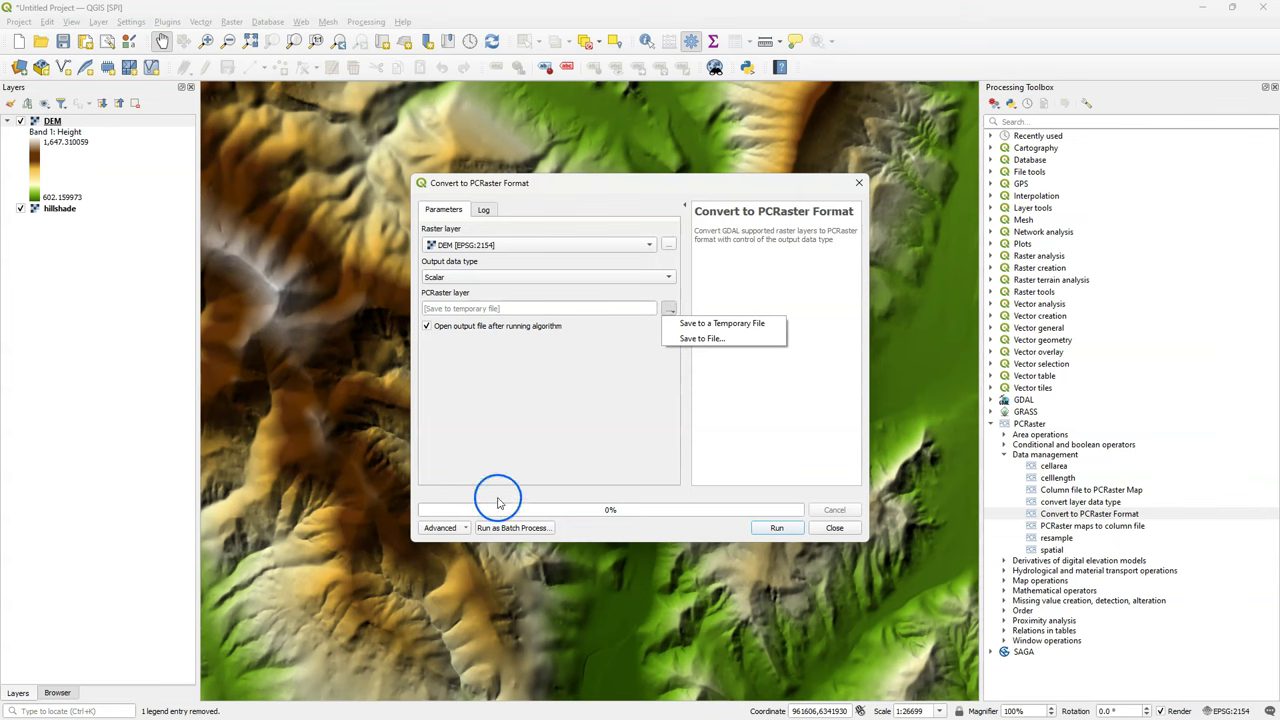
click(703, 339)
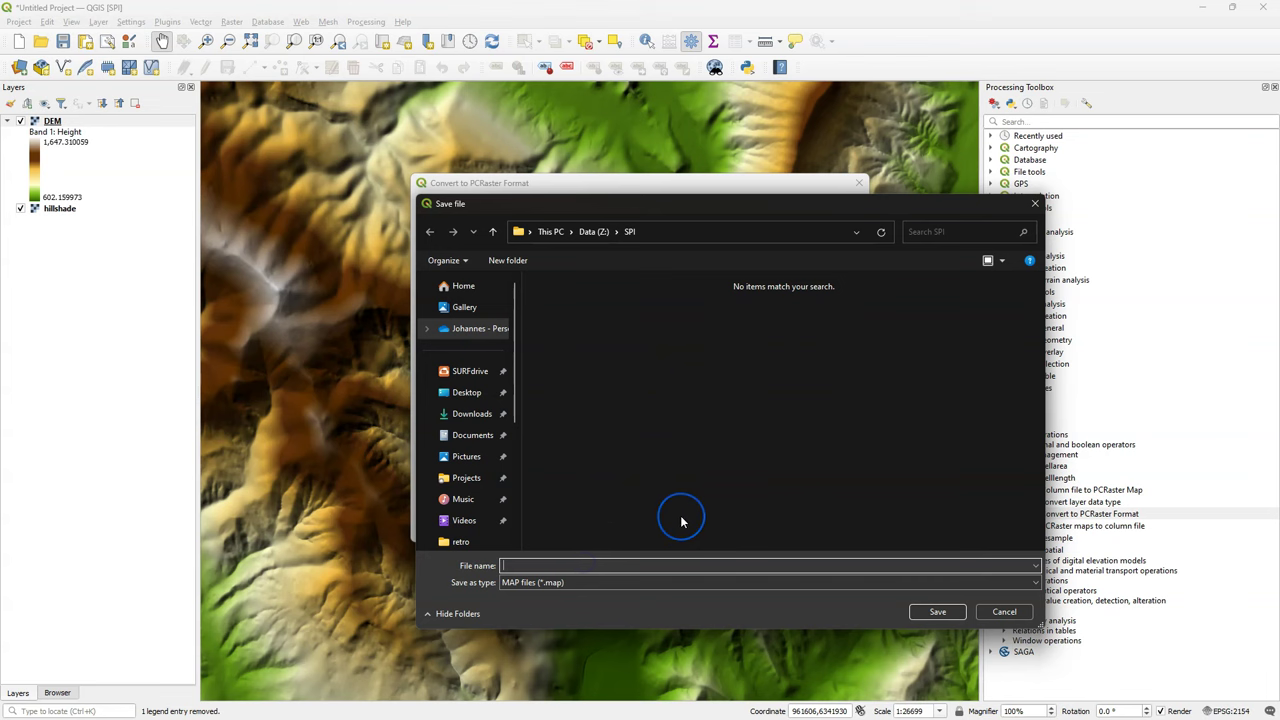
text(dem)
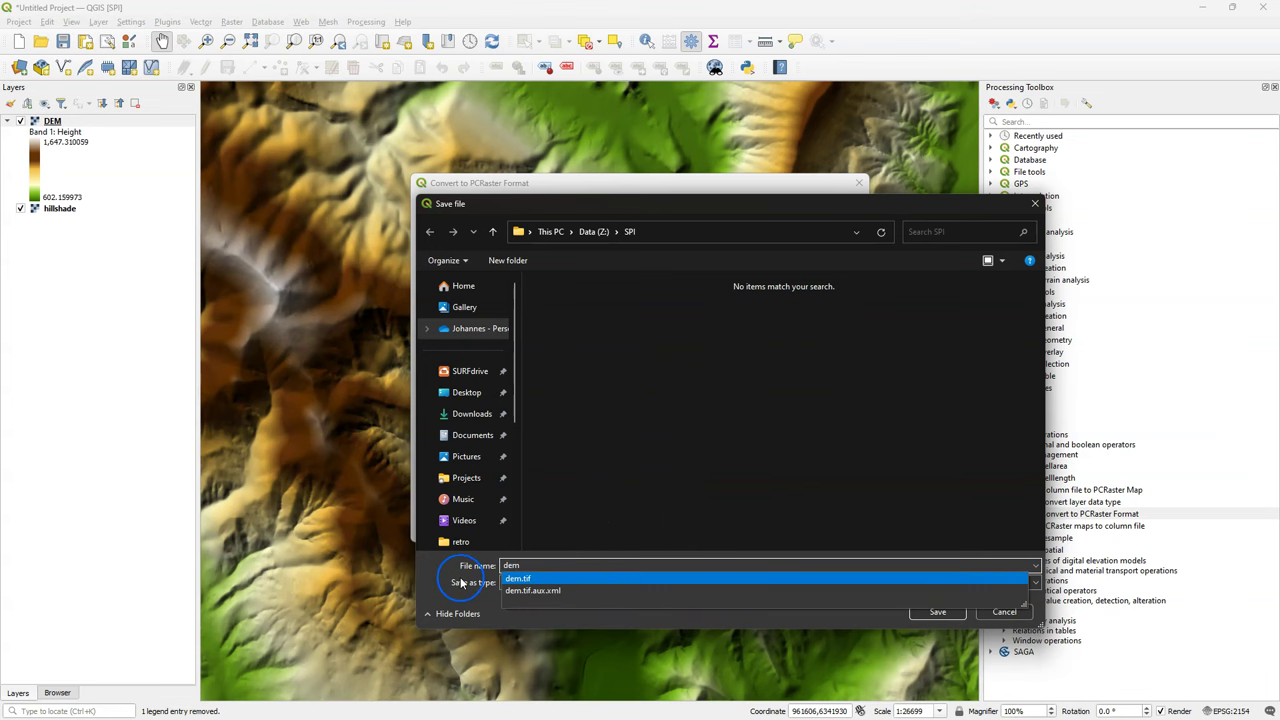
click(935, 611)
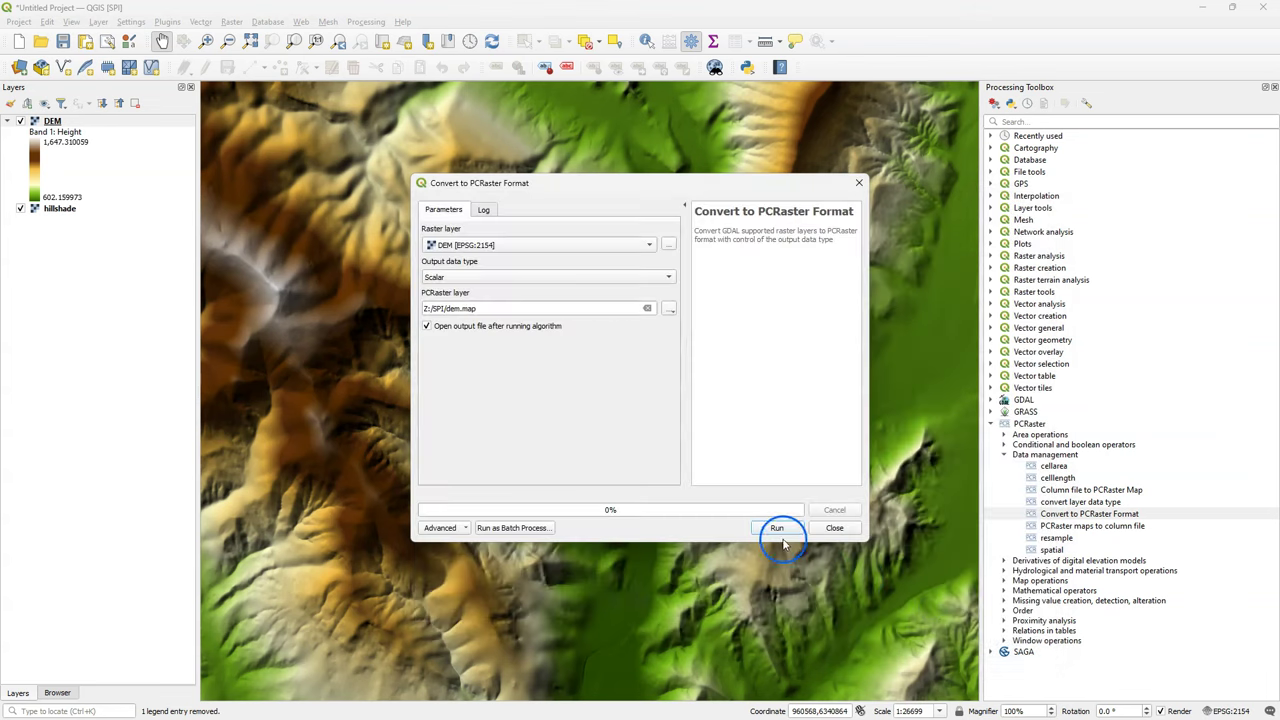
click(776, 527)
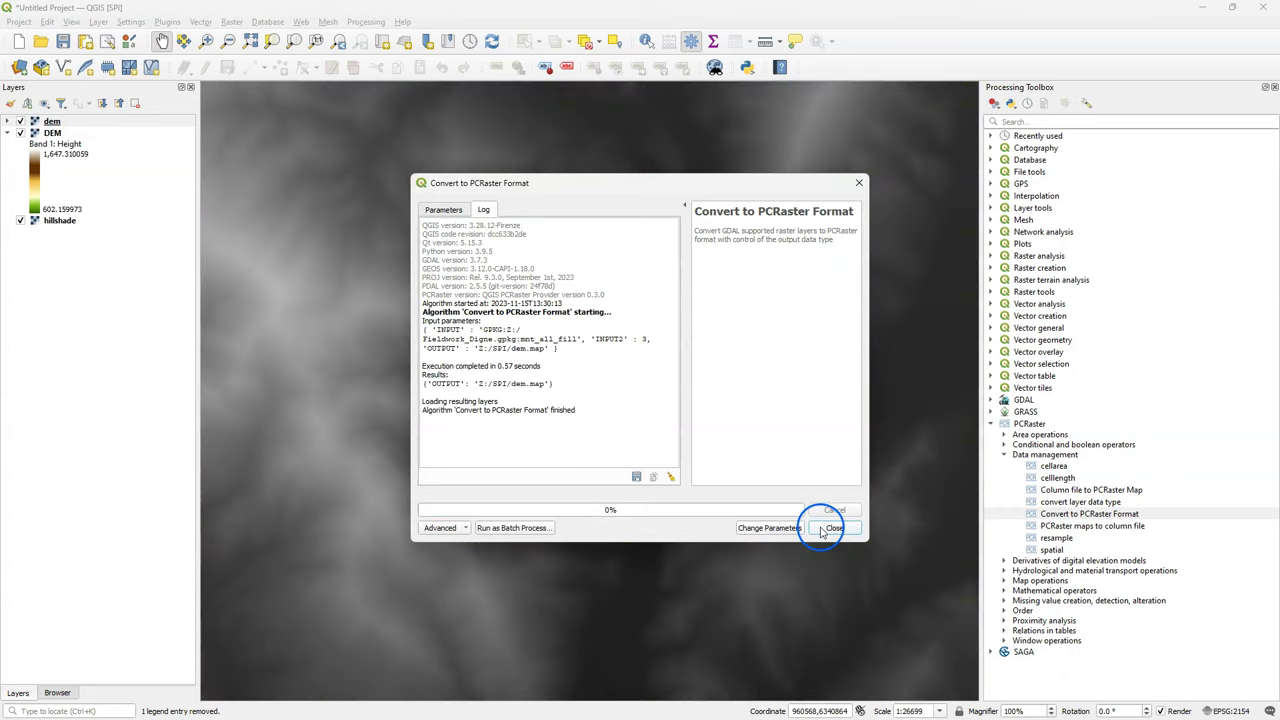
click(834, 527)
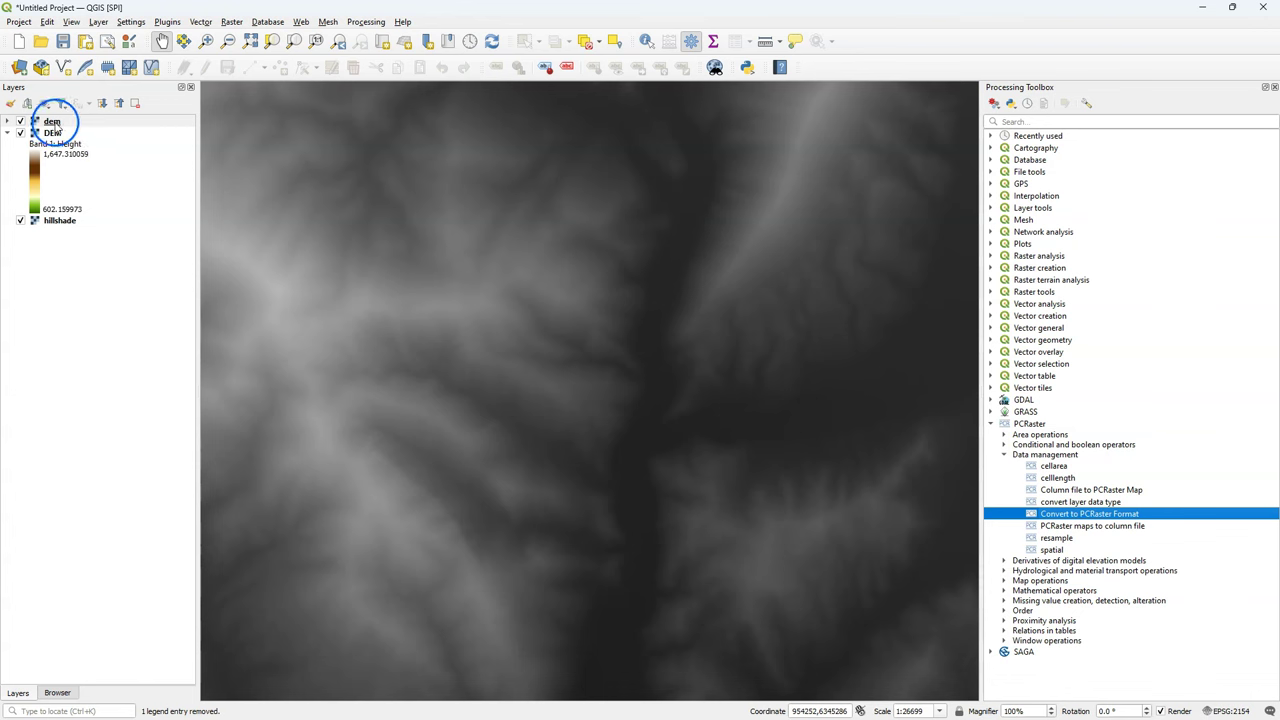
right_click(51, 121)
click(91, 370)
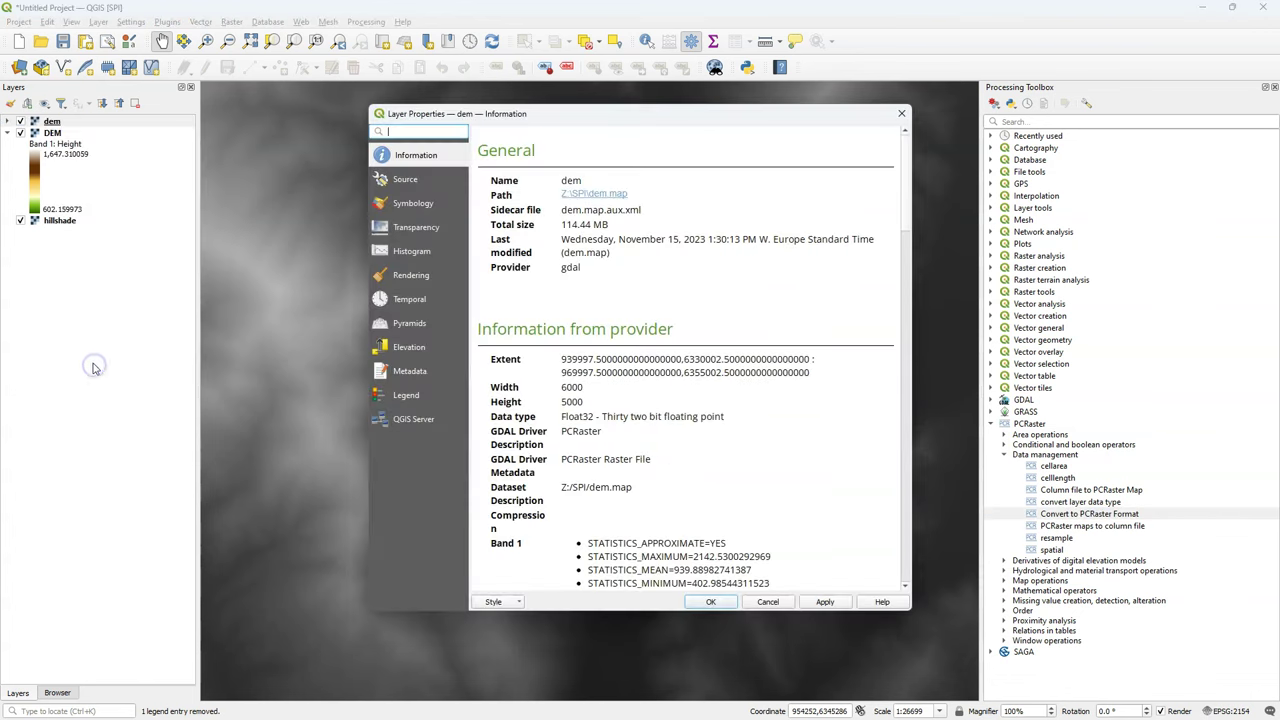
scroll(735, 405, down, 4)
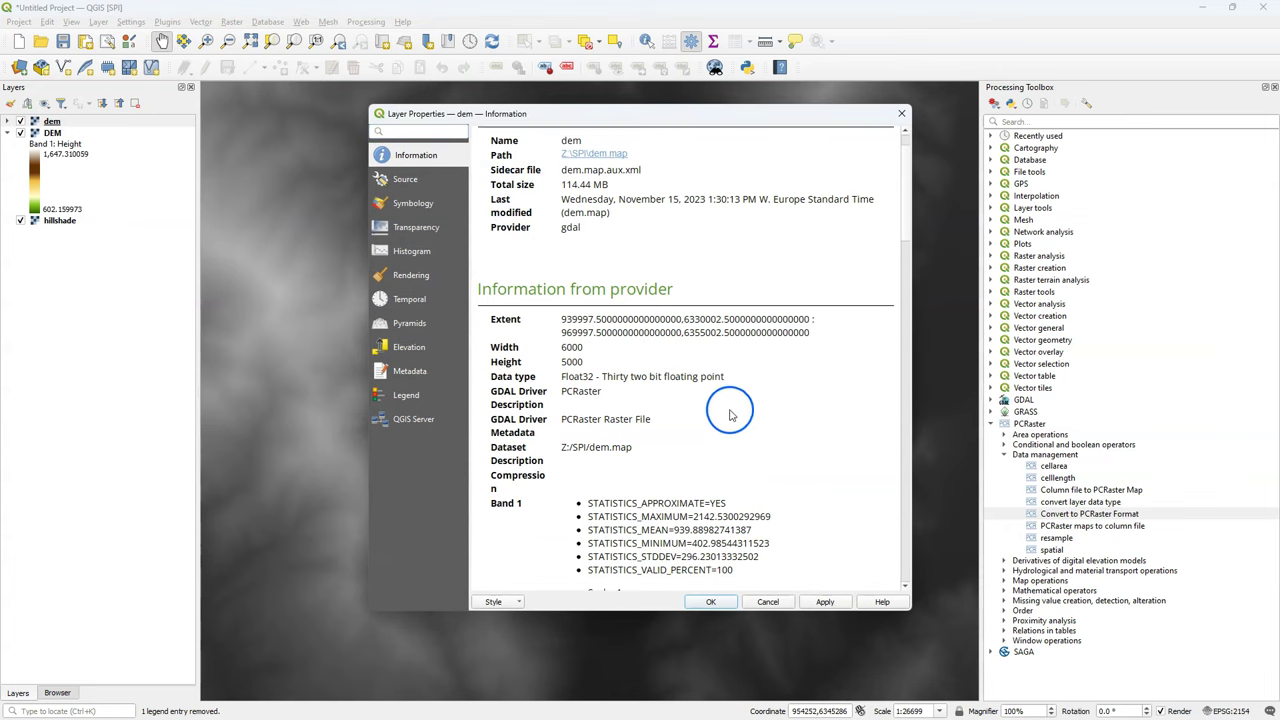
scroll(735, 412, down, 1)
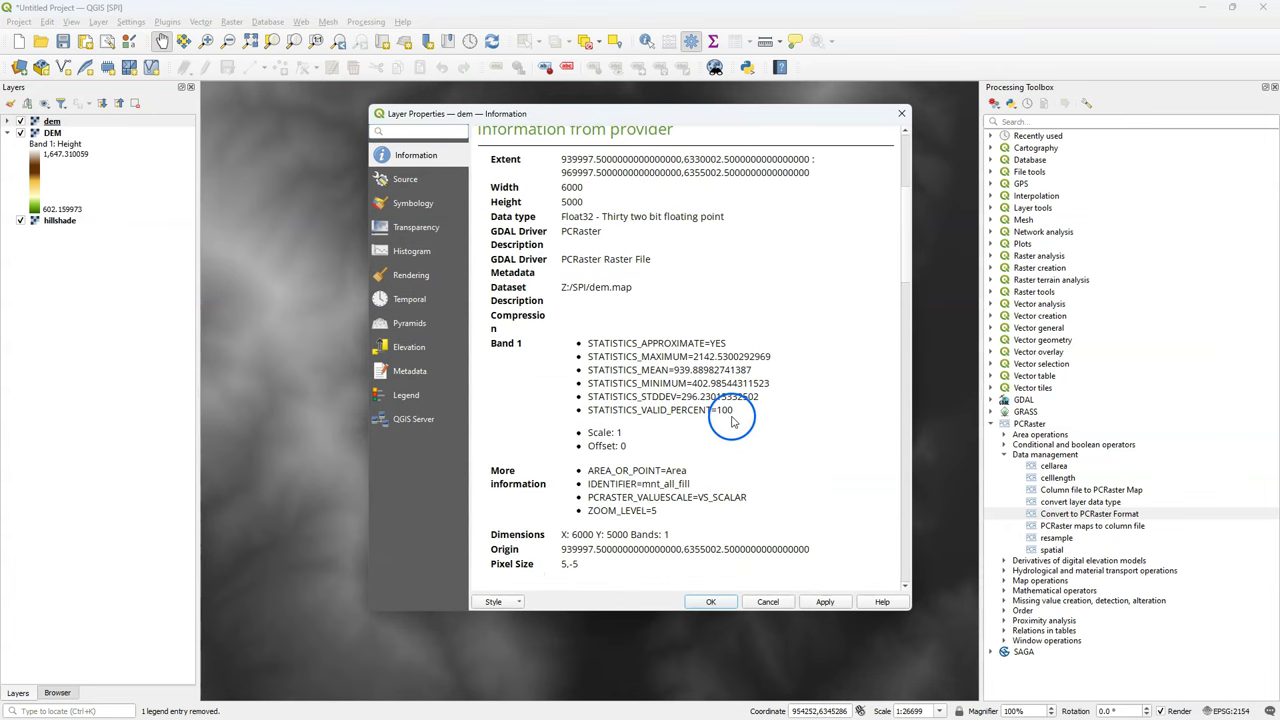
triple_click(563, 565)
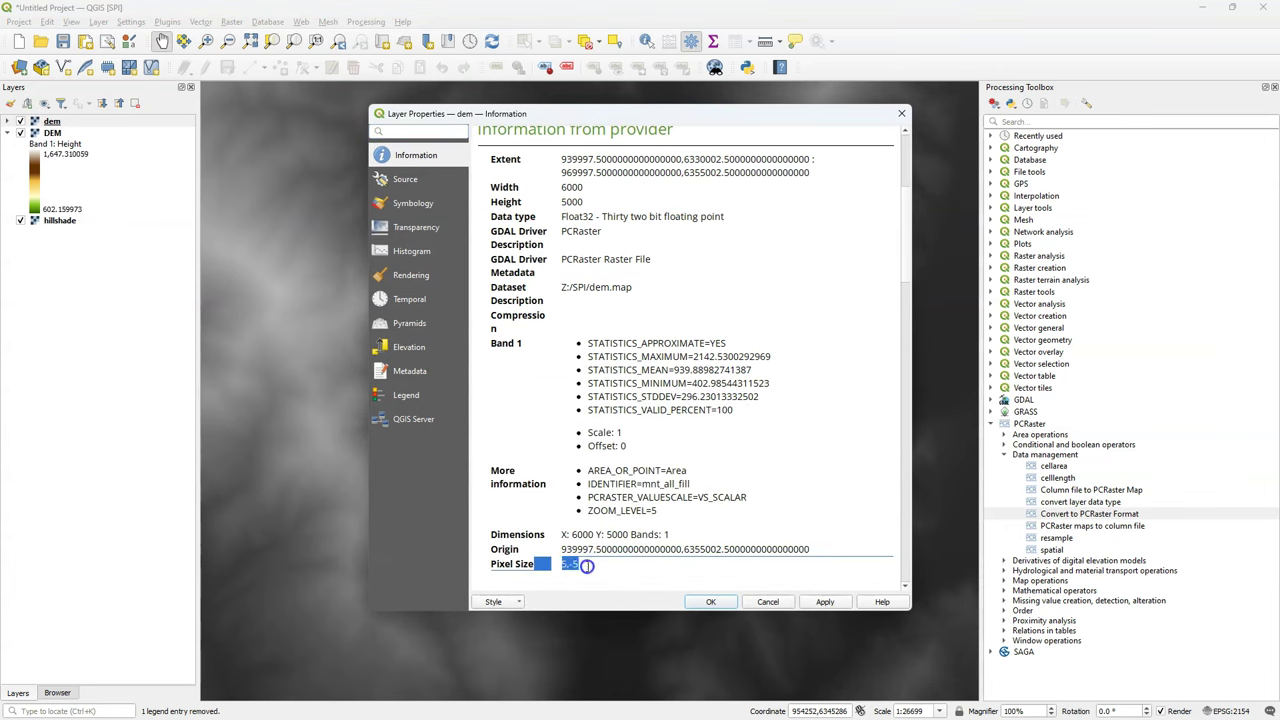
click(587, 566)
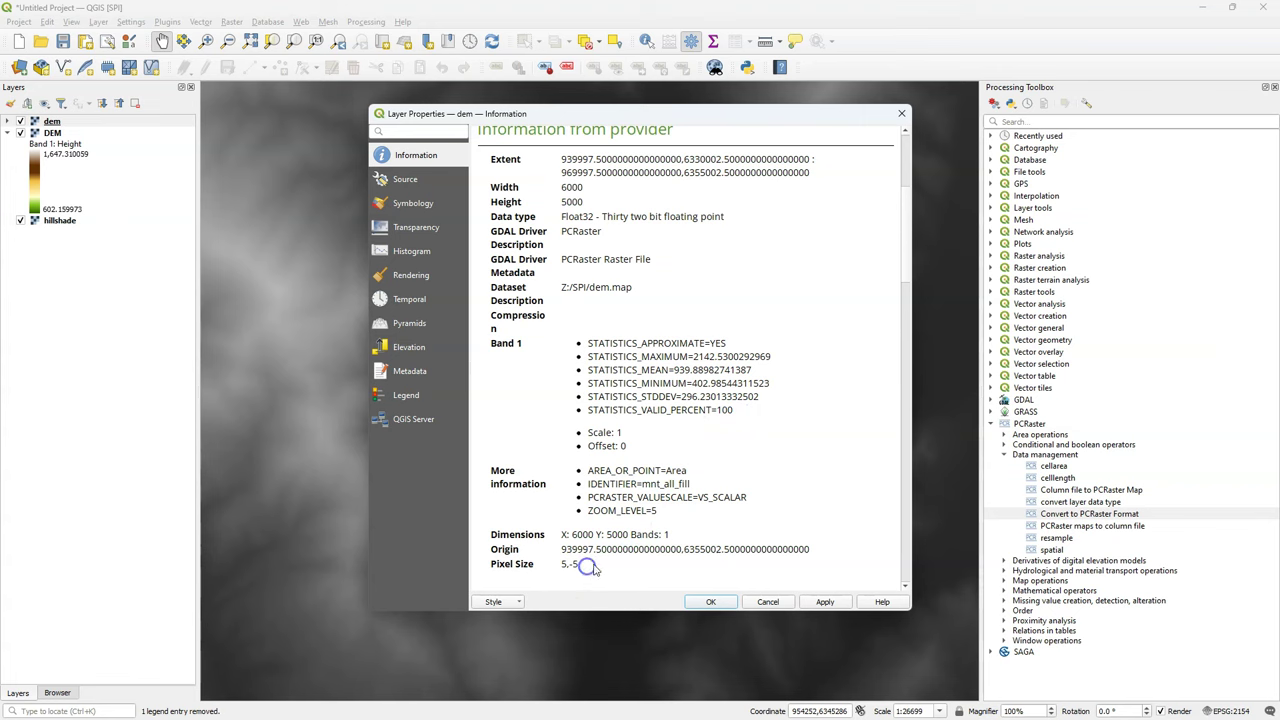
click(768, 602)
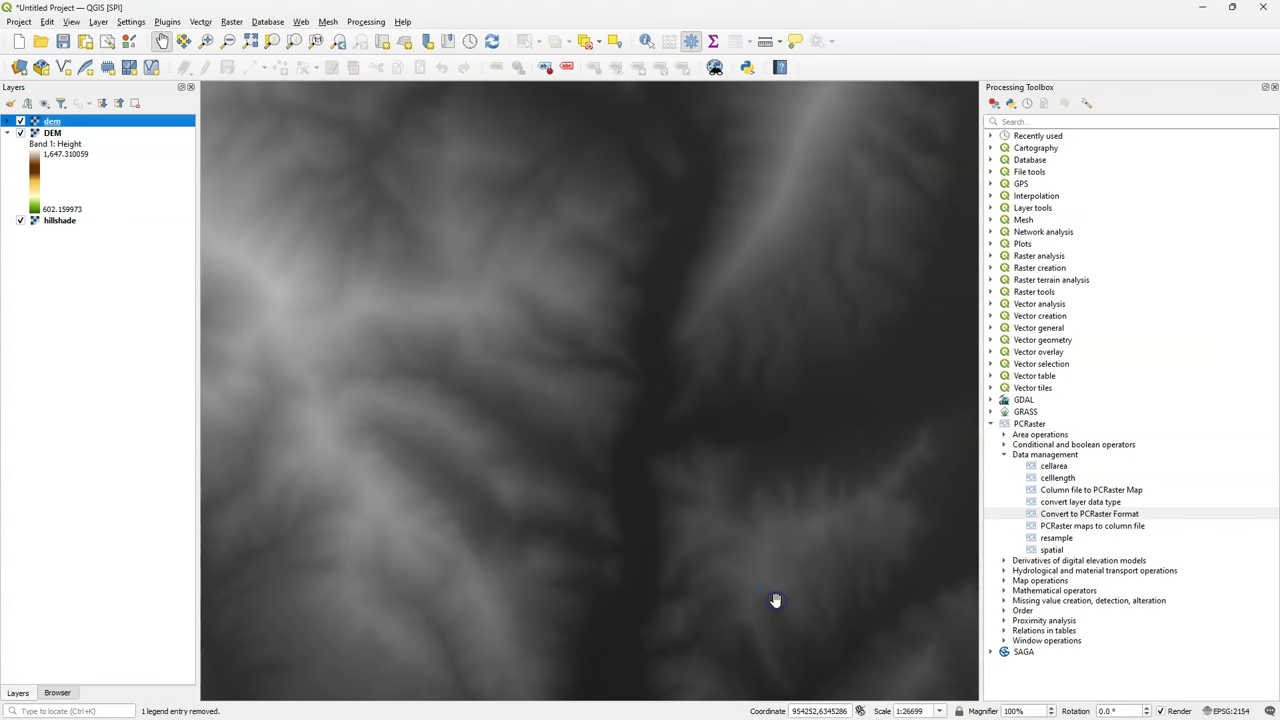
Run lddcreate on the dem layer, saving the drain direction map as flowdirection.map
click(1004, 570)
scroll(1060, 580, down, 3)
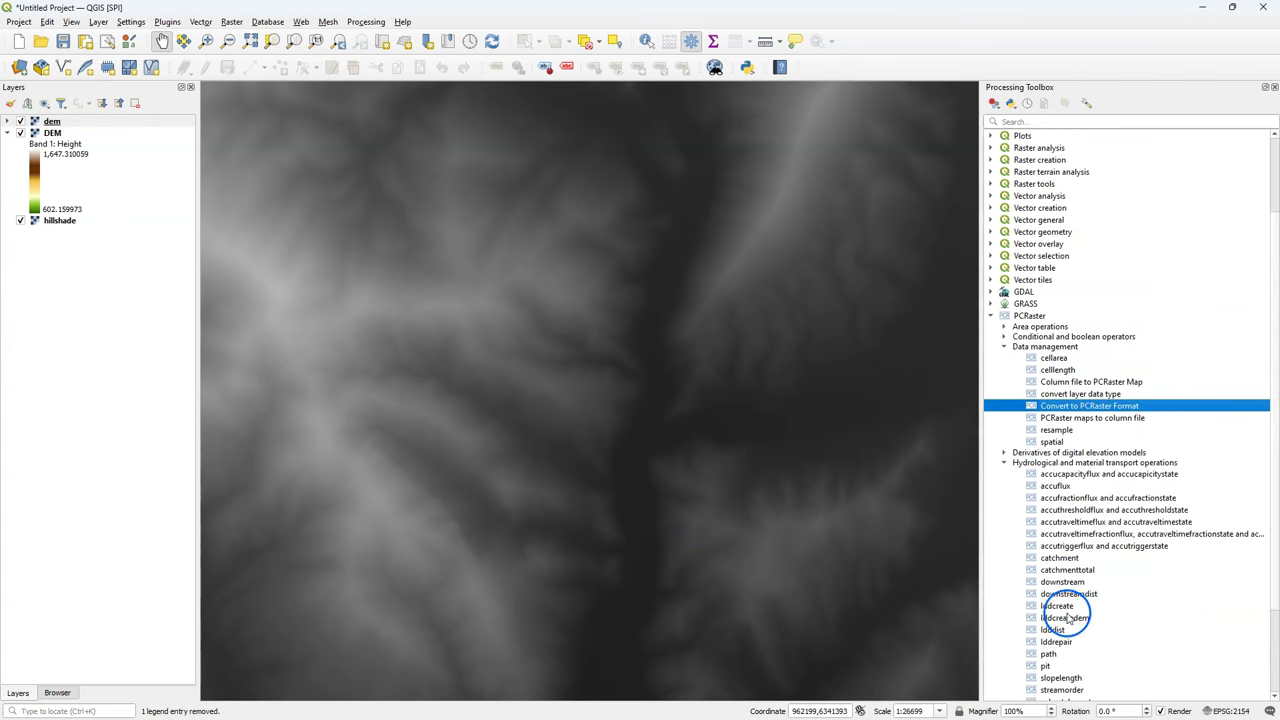
double_click(1055, 606)
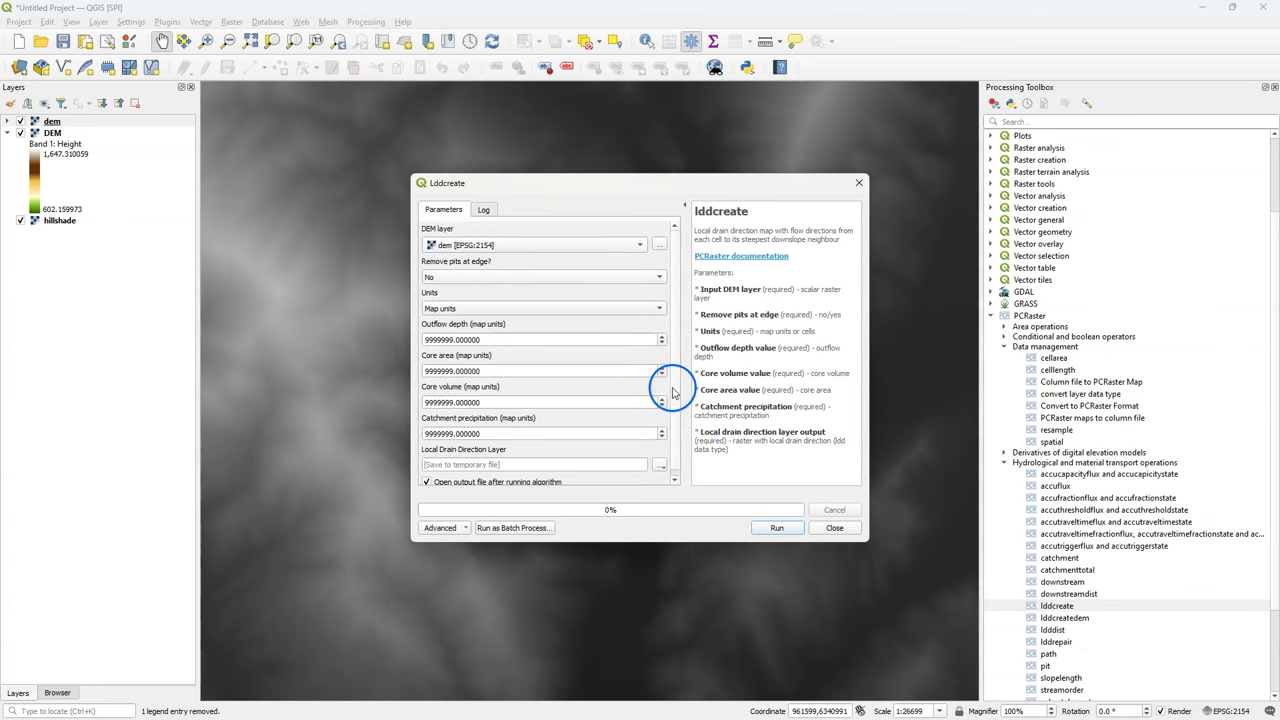
scroll(676, 402, down, 1)
click(661, 459)
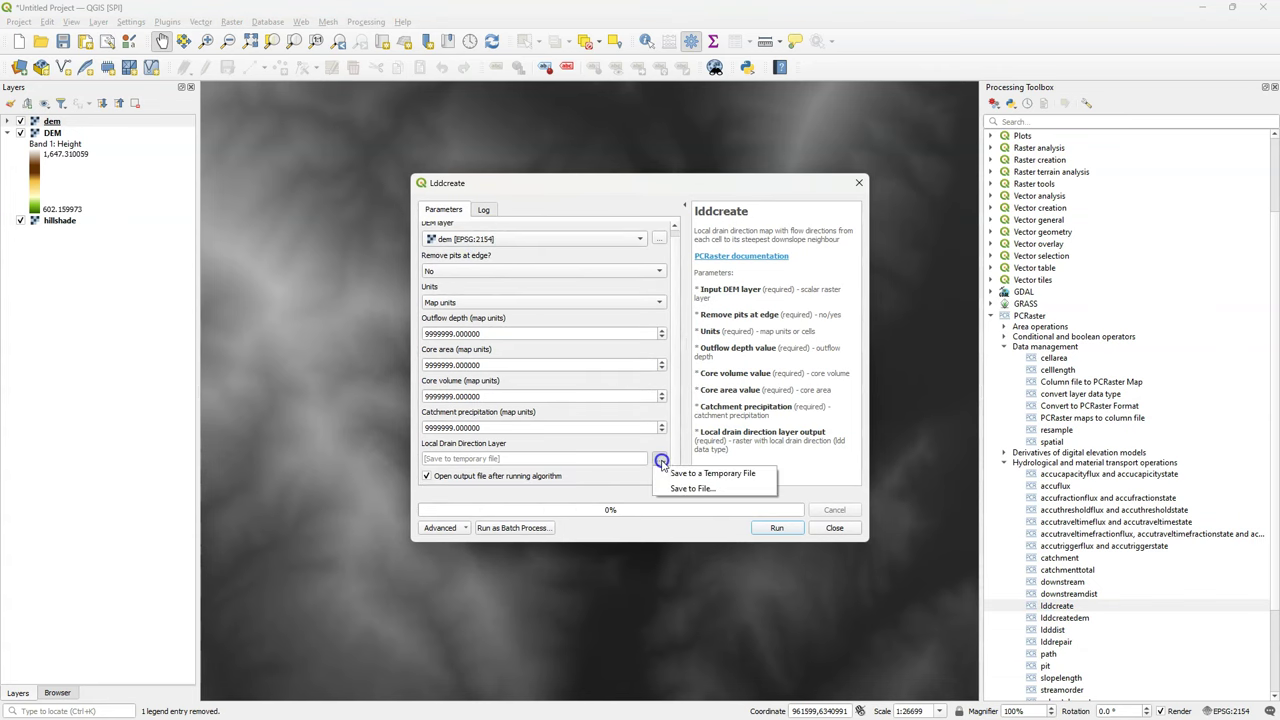
click(689, 488)
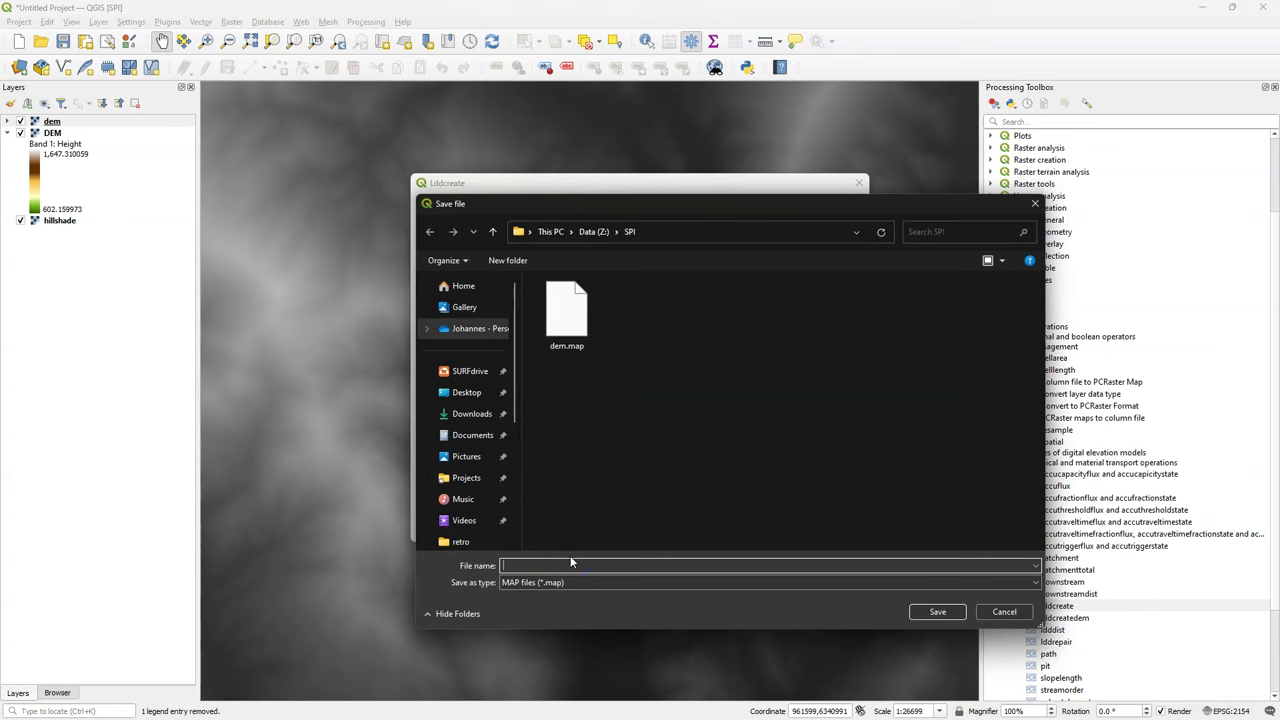
text(flowdirection)
click(934, 611)
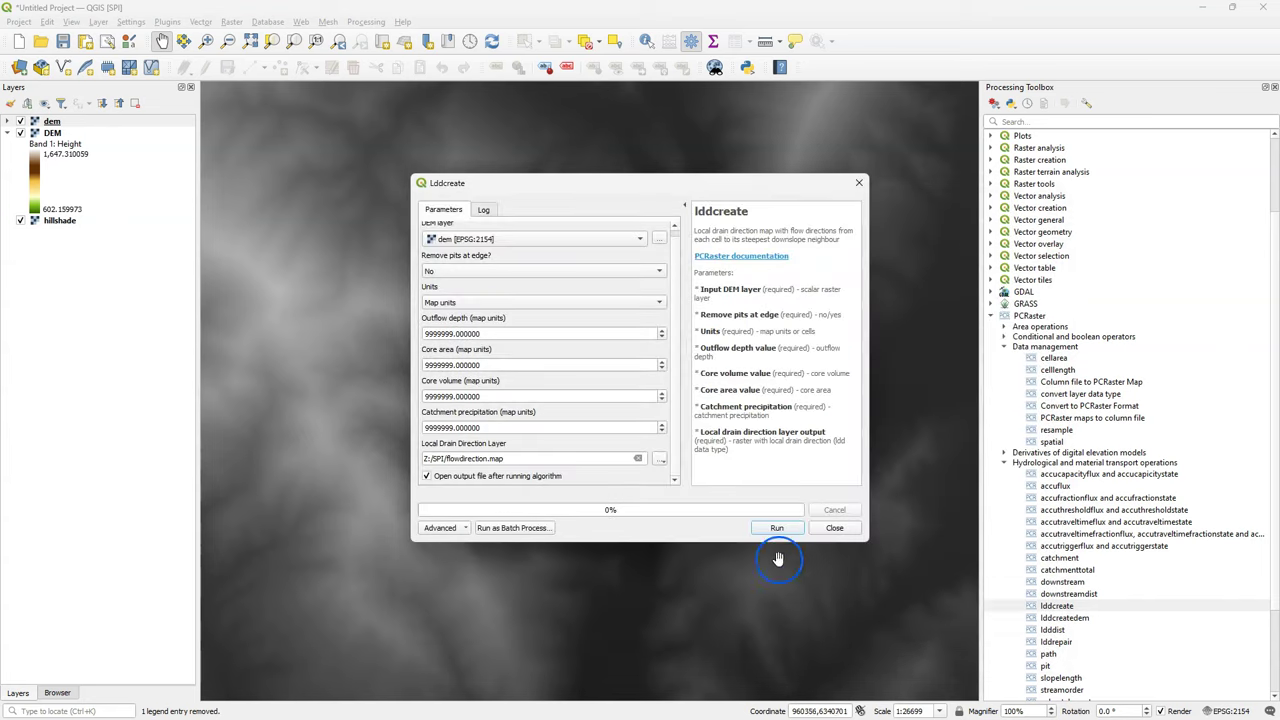
click(777, 528)
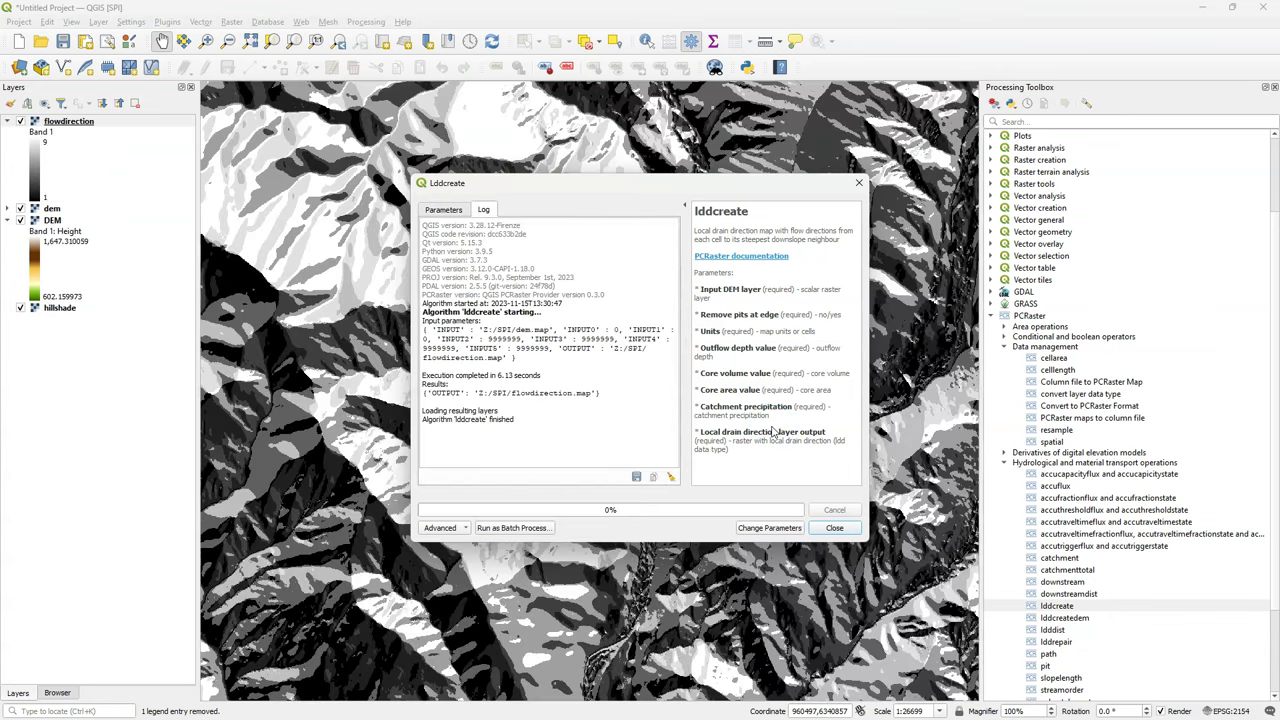
click(835, 527)
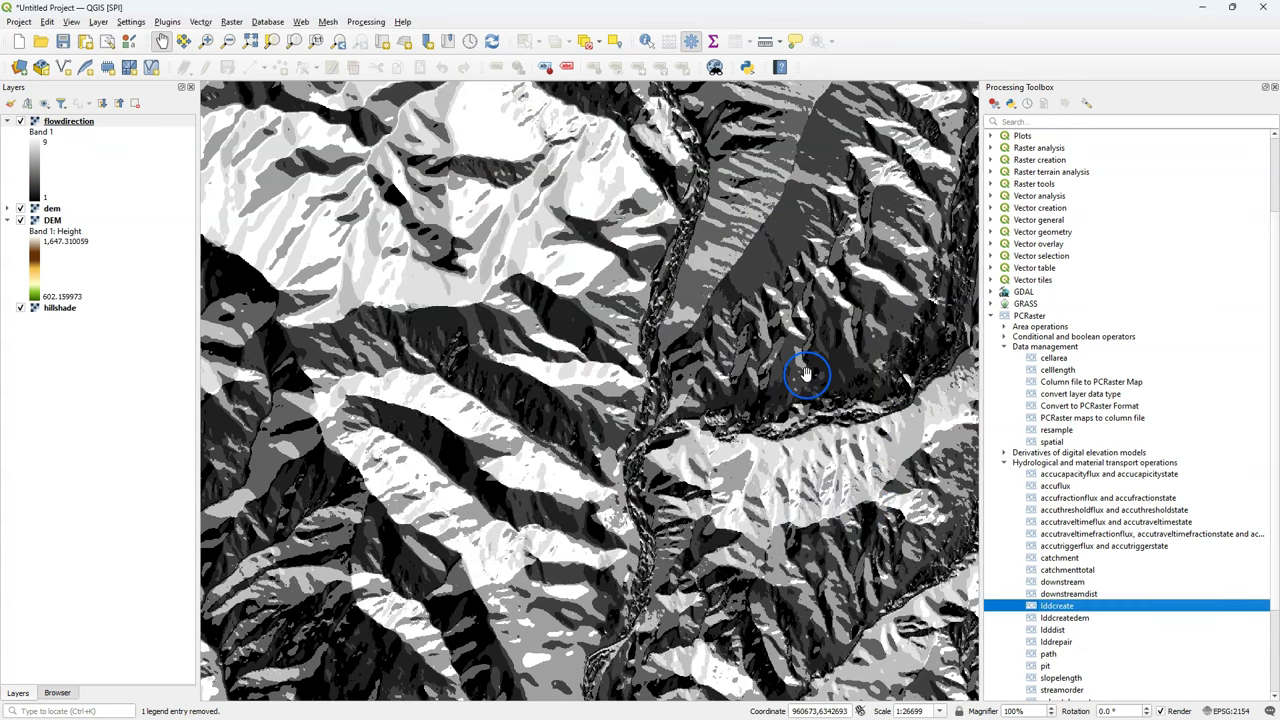
Open the accuflux tool and close it without running it
click(1053, 487)
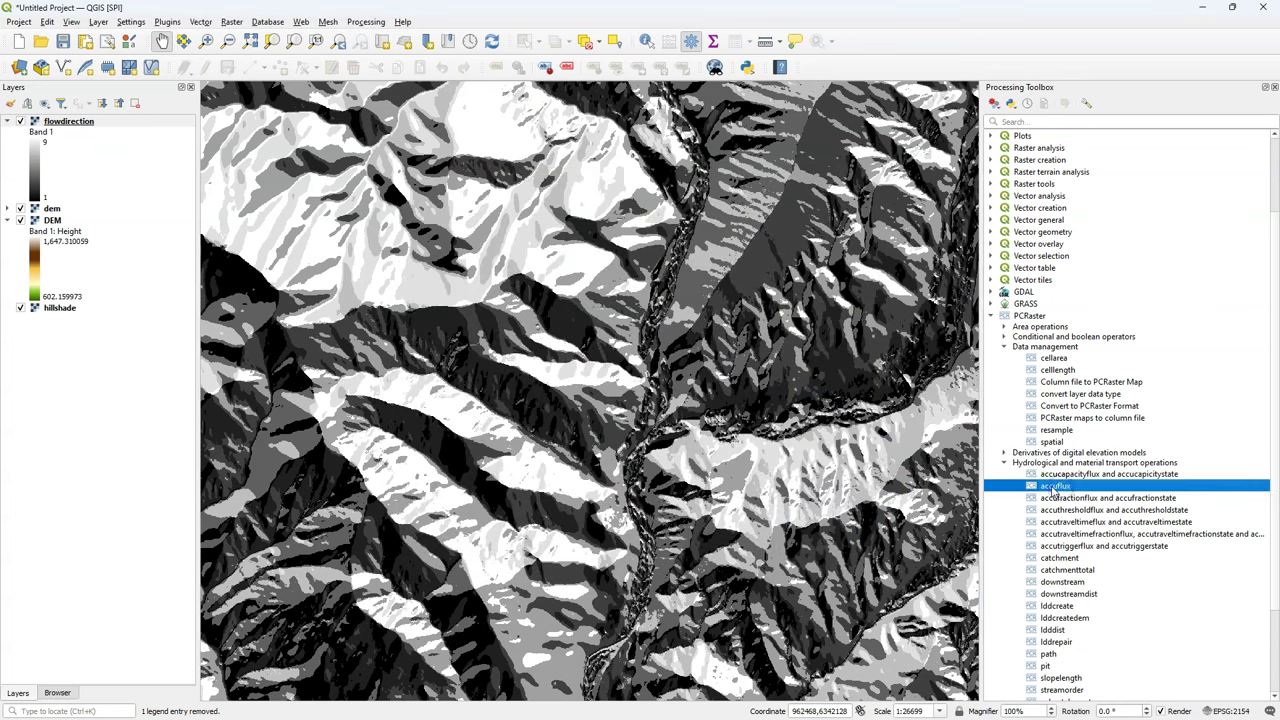
double_click(1053, 487)
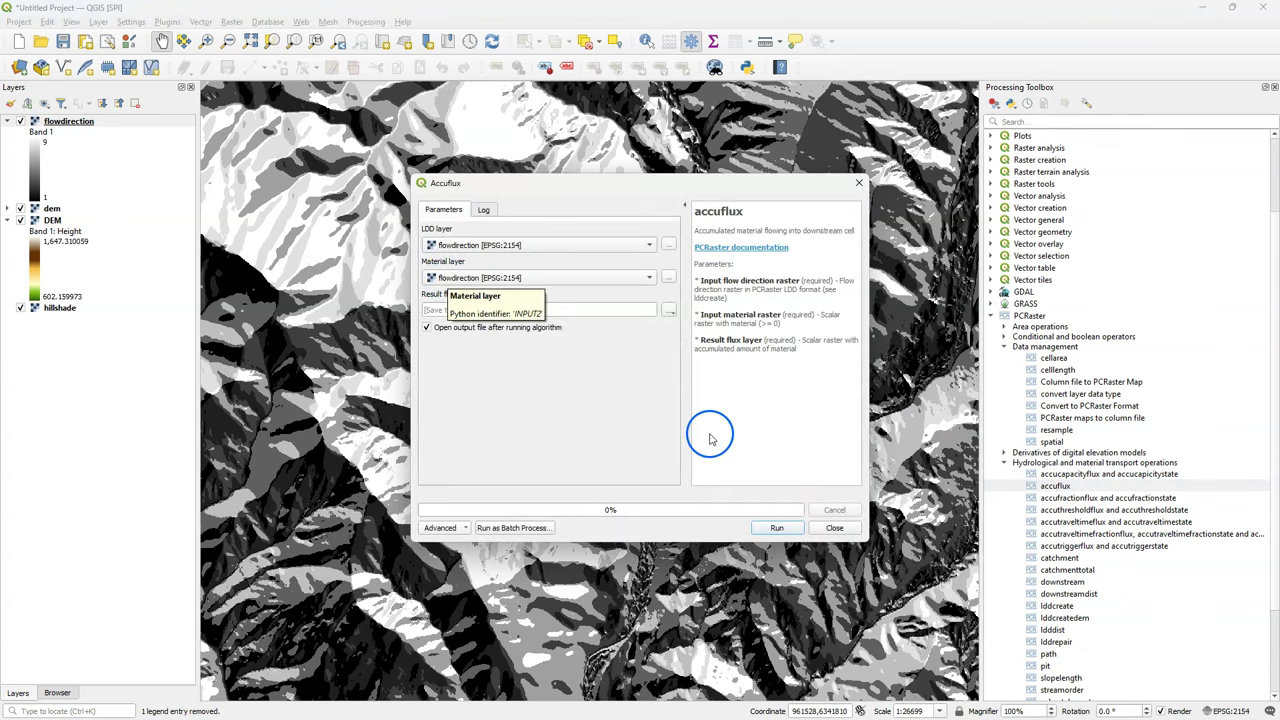
click(834, 527)
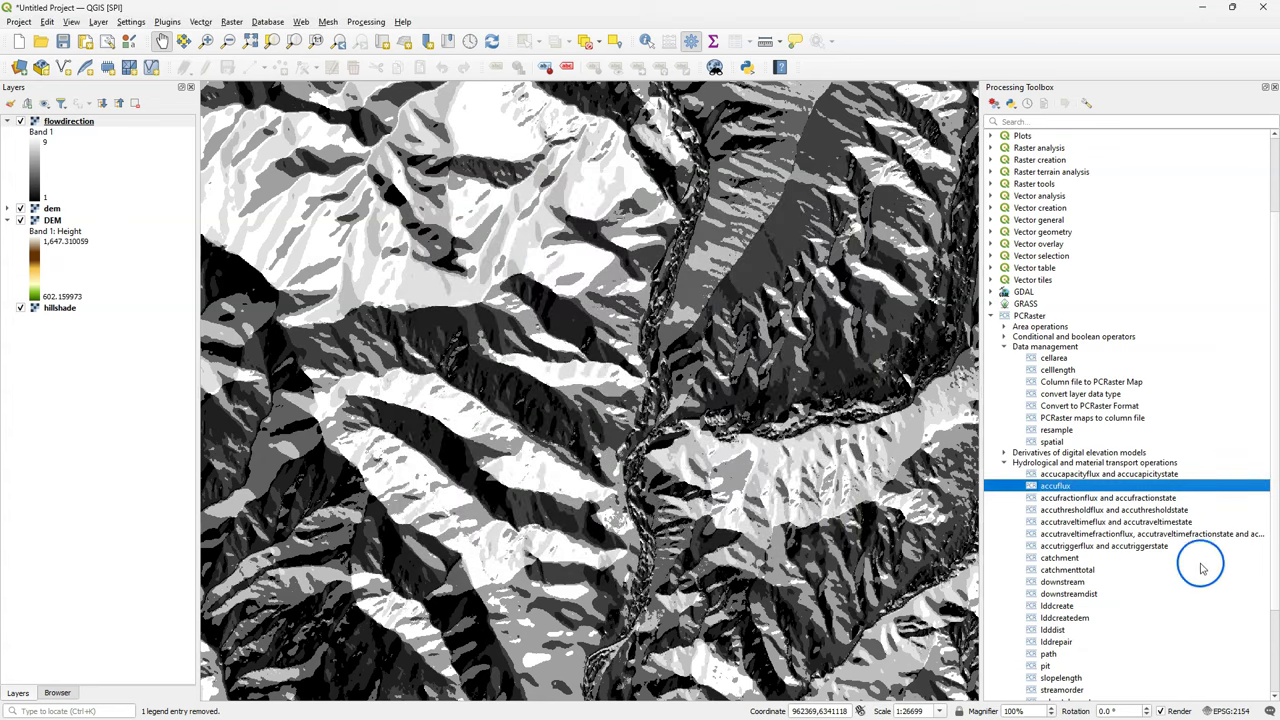
In the spatial tool, set the nonspatial input to 1 and the output type to Scalar
click(1053, 441)
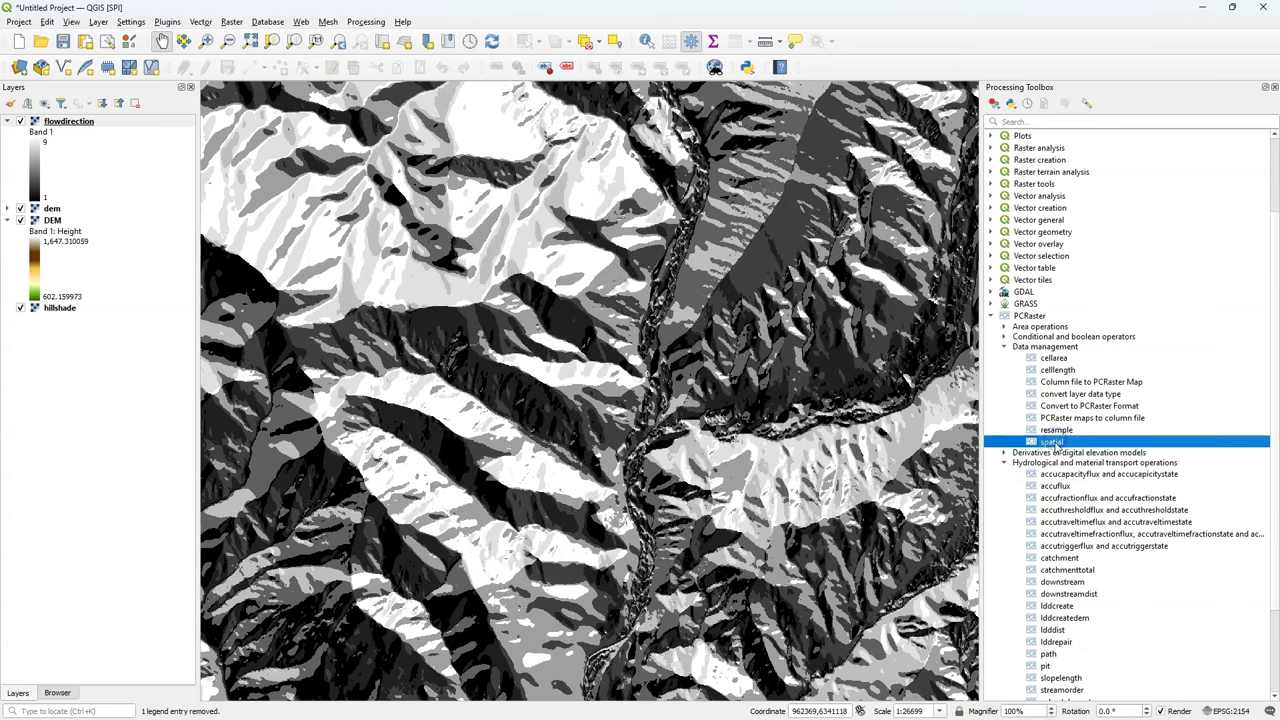
double_click(1053, 441)
click(480, 249)
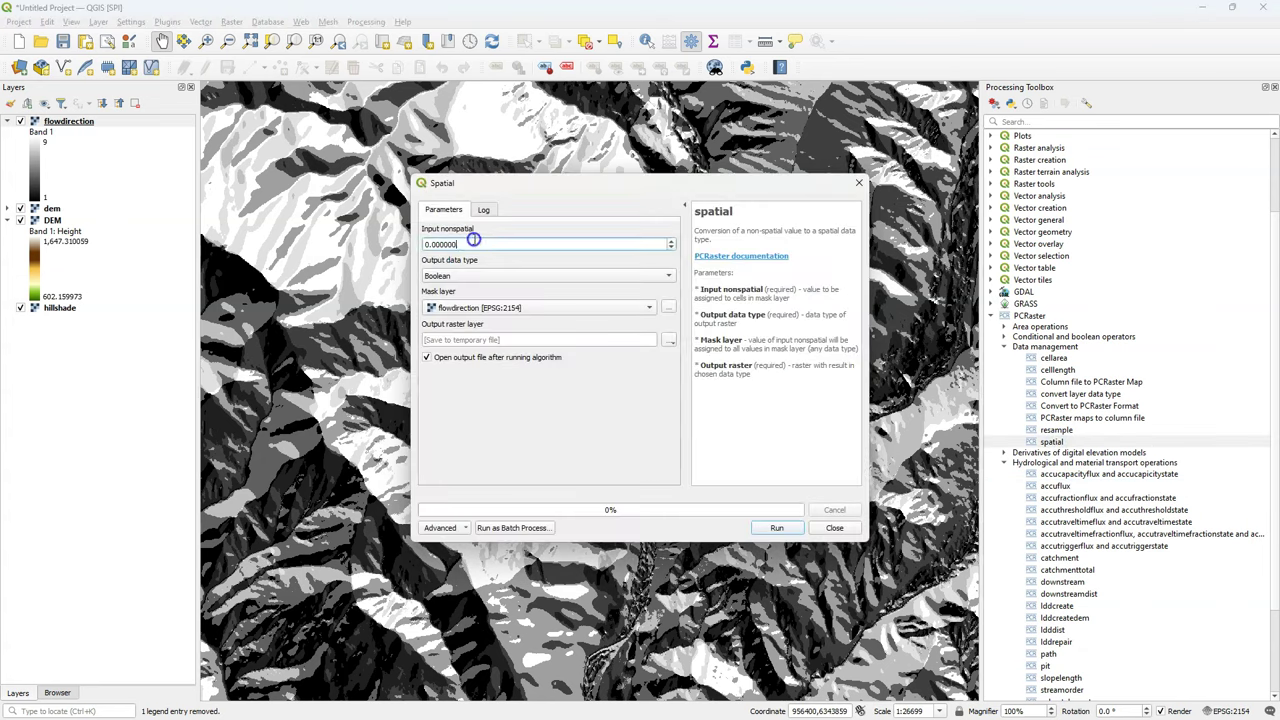
key(ctrl+a)
text(1)
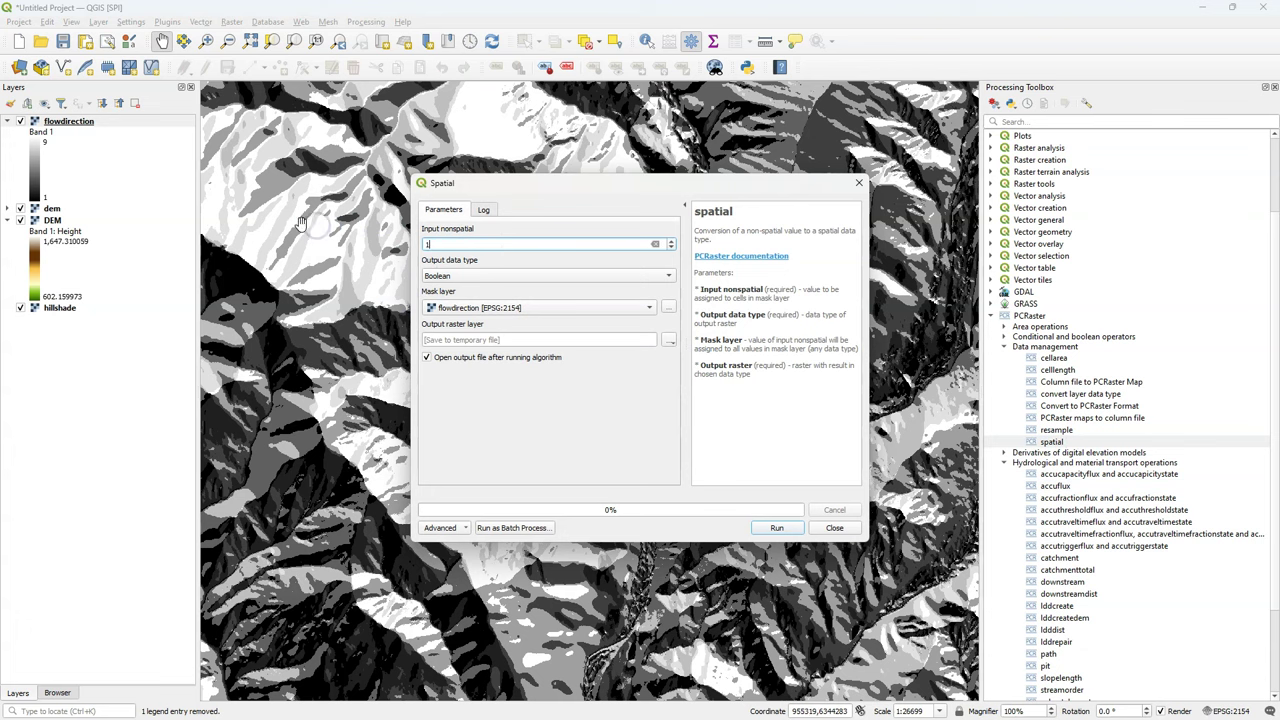
click(460, 276)
click(452, 320)
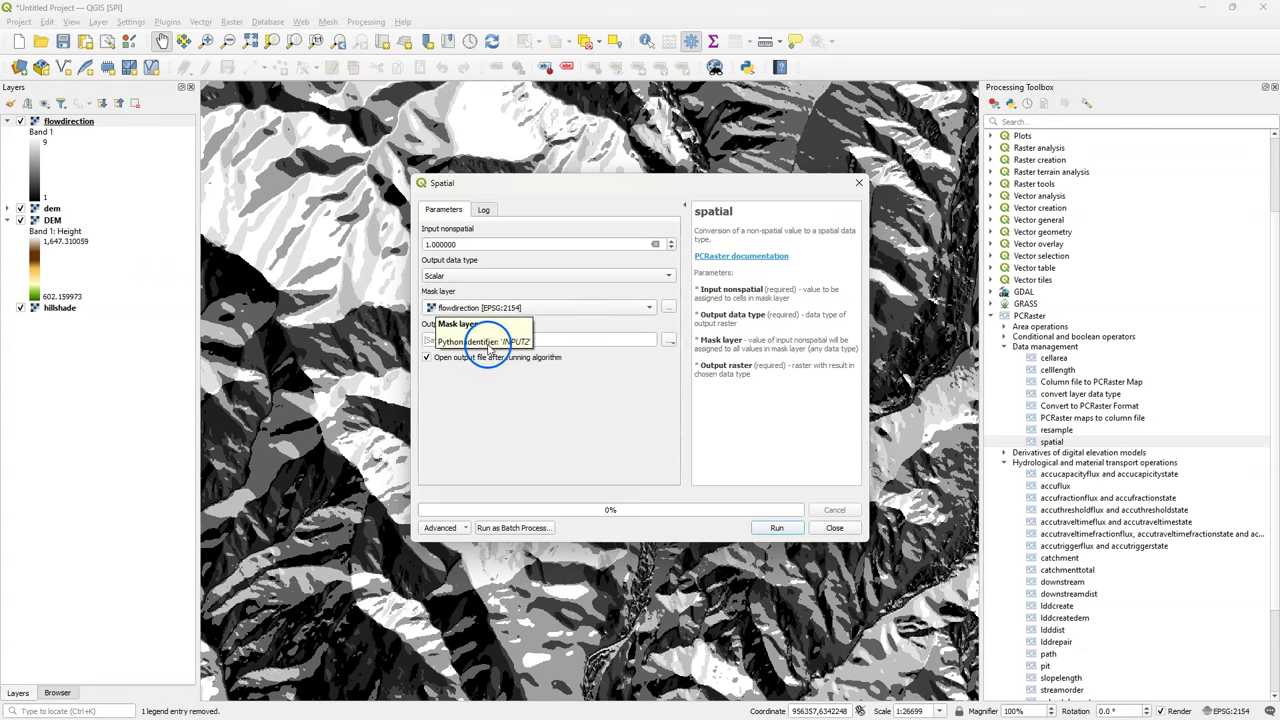
Save the spatial output as material.map and run the tool
click(668, 340)
click(700, 370)
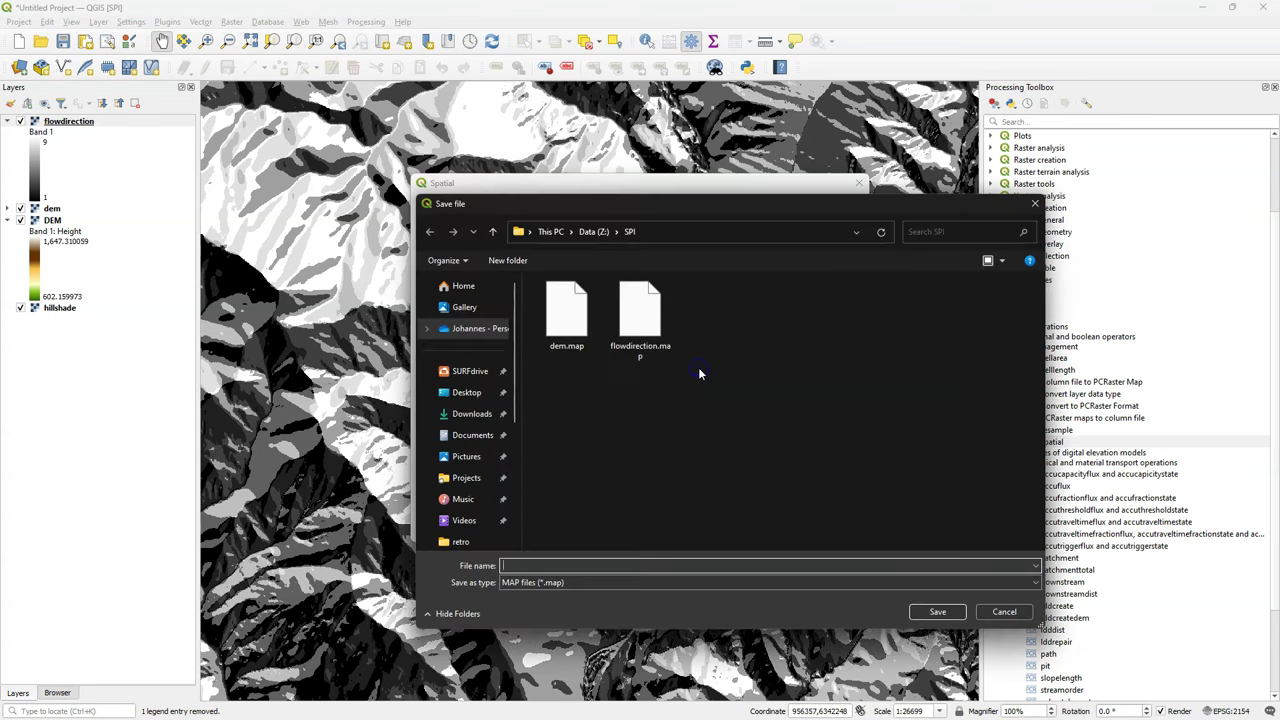
text(material)
click(935, 613)
click(780, 530)
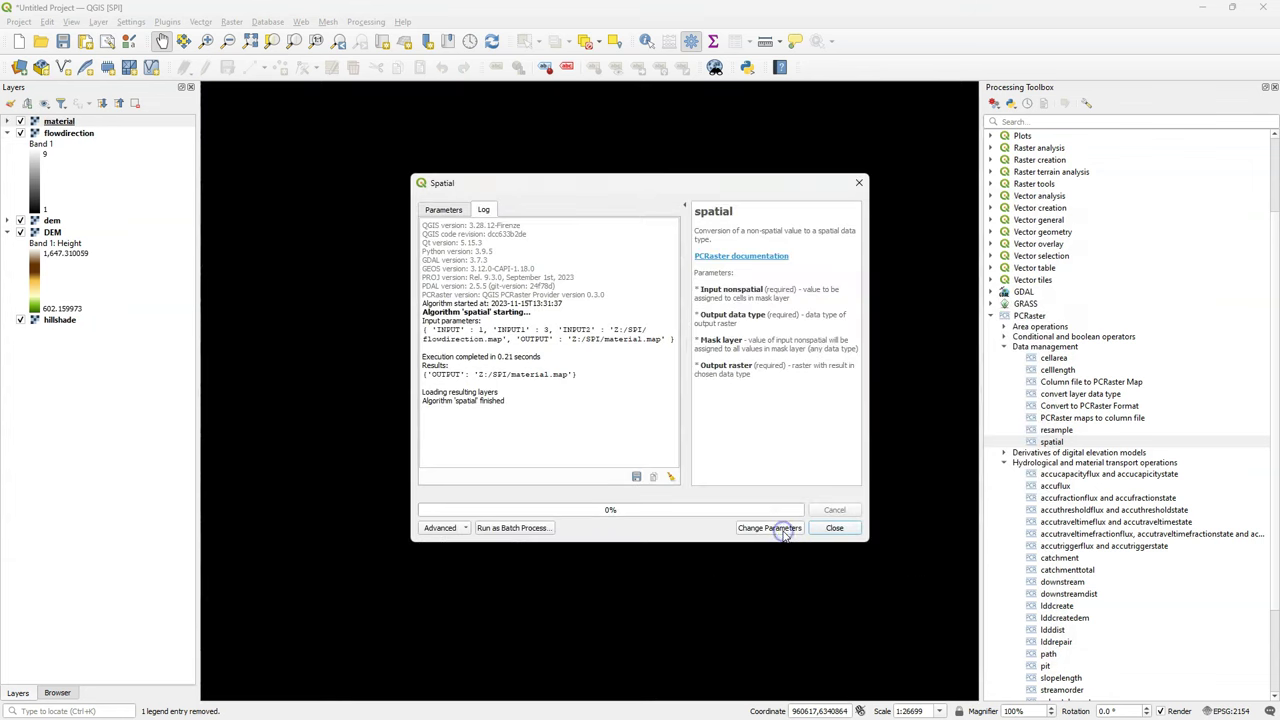
click(835, 528)
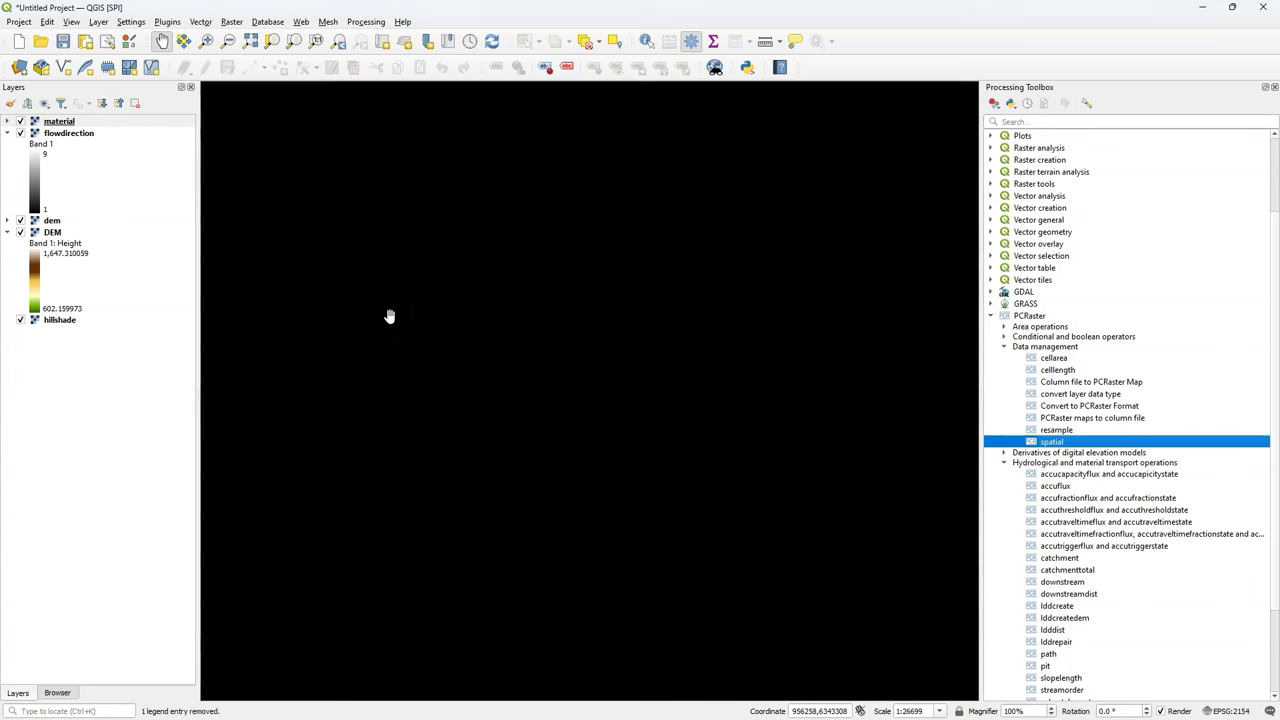
In accuflux, set flowdirection as the LDD layer and material as the material layer
click(419, 315)
click(634, 357)
click(1053, 486)
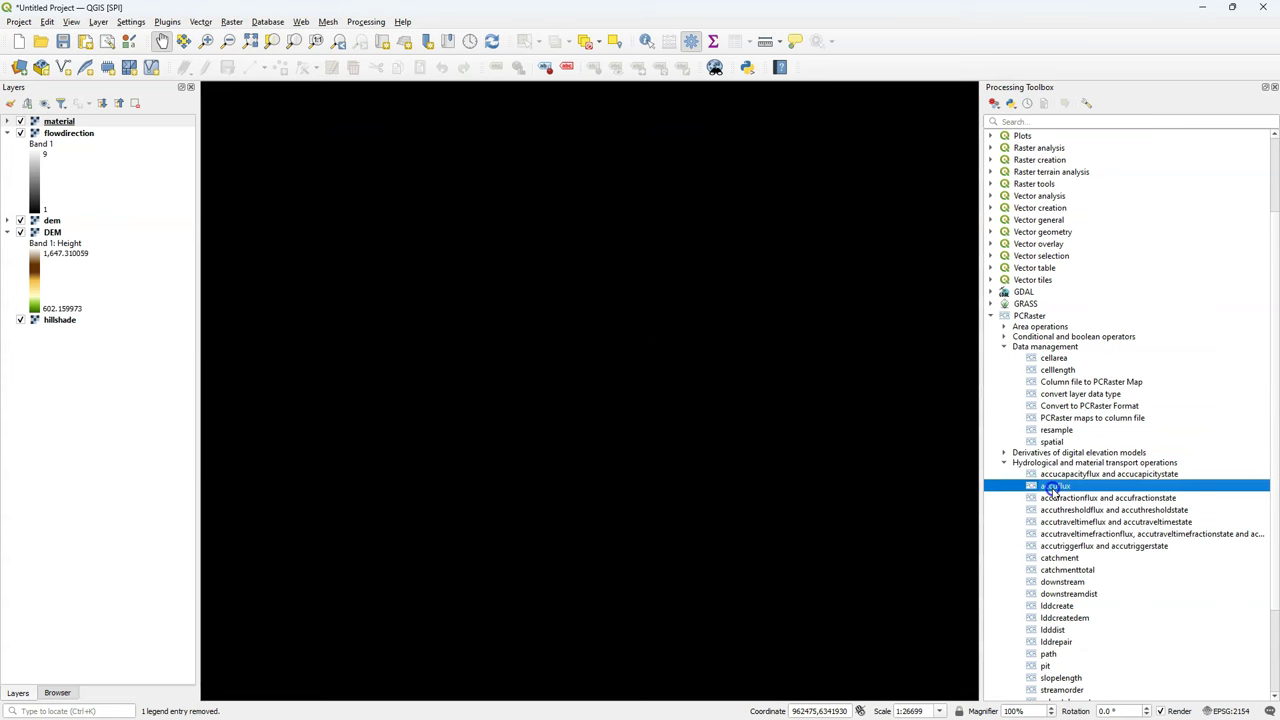
double_click(1056, 486)
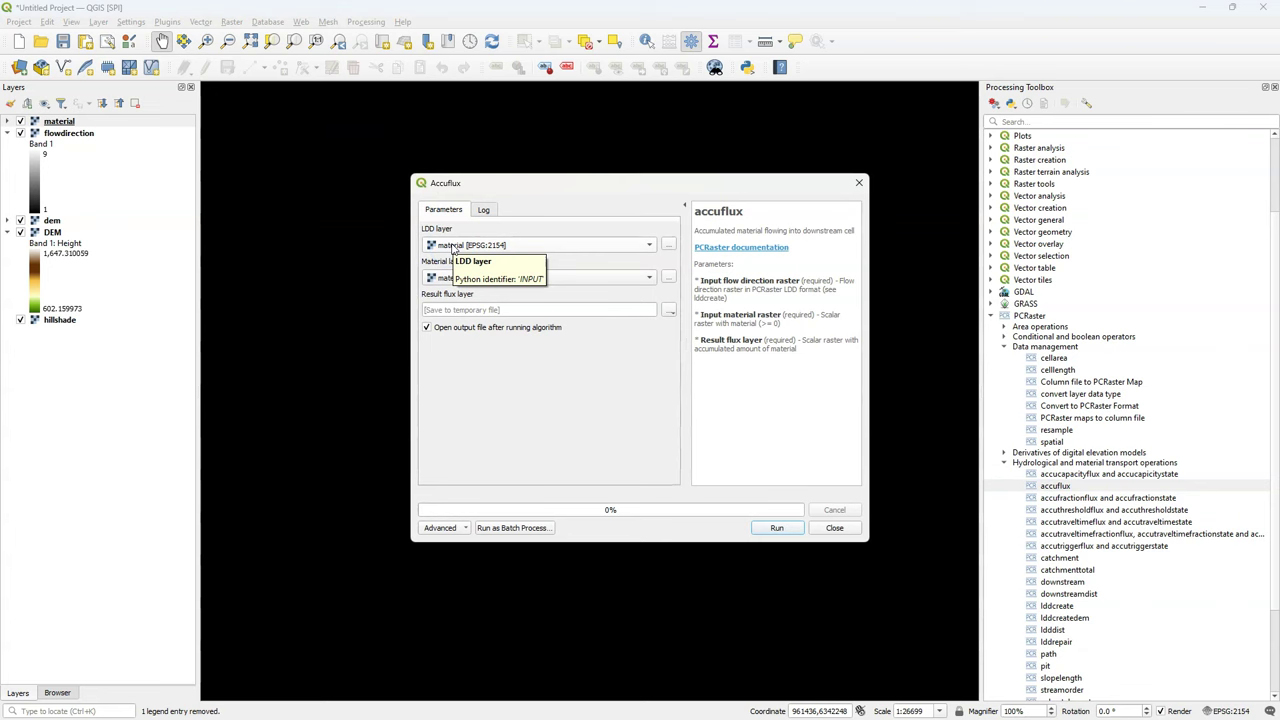
click(453, 246)
click(457, 216)
click(445, 279)
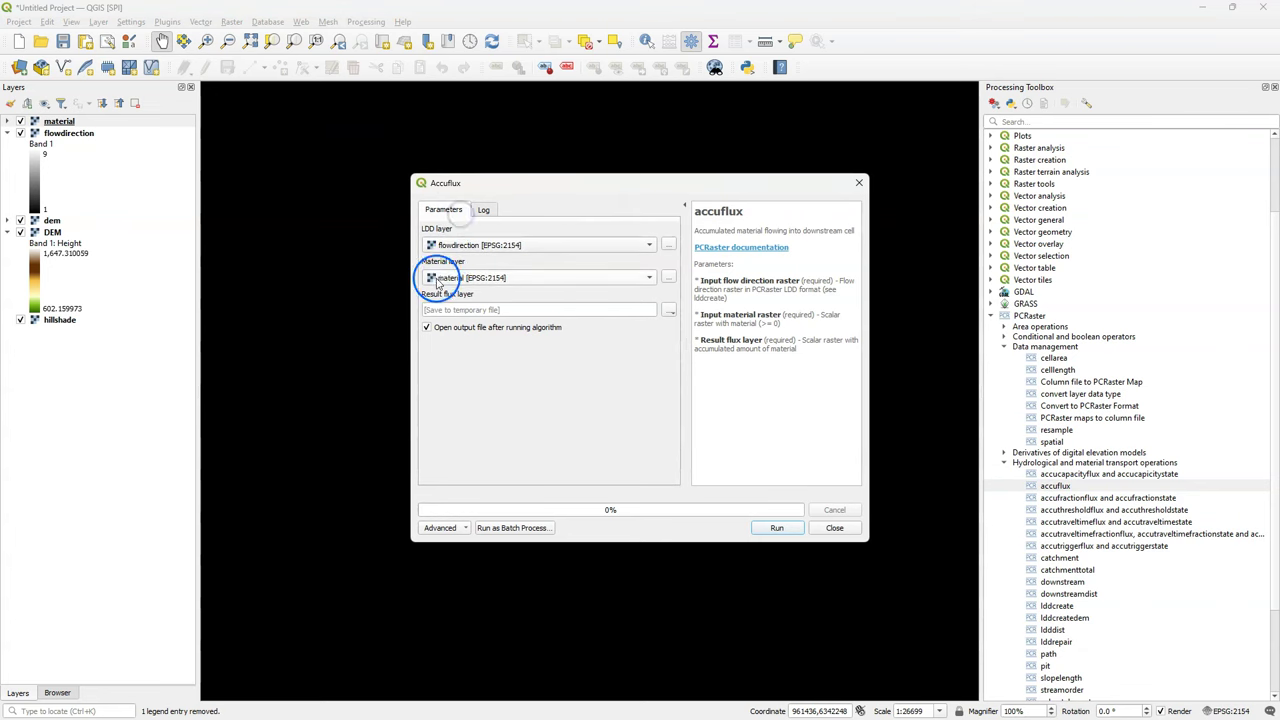
click(446, 279)
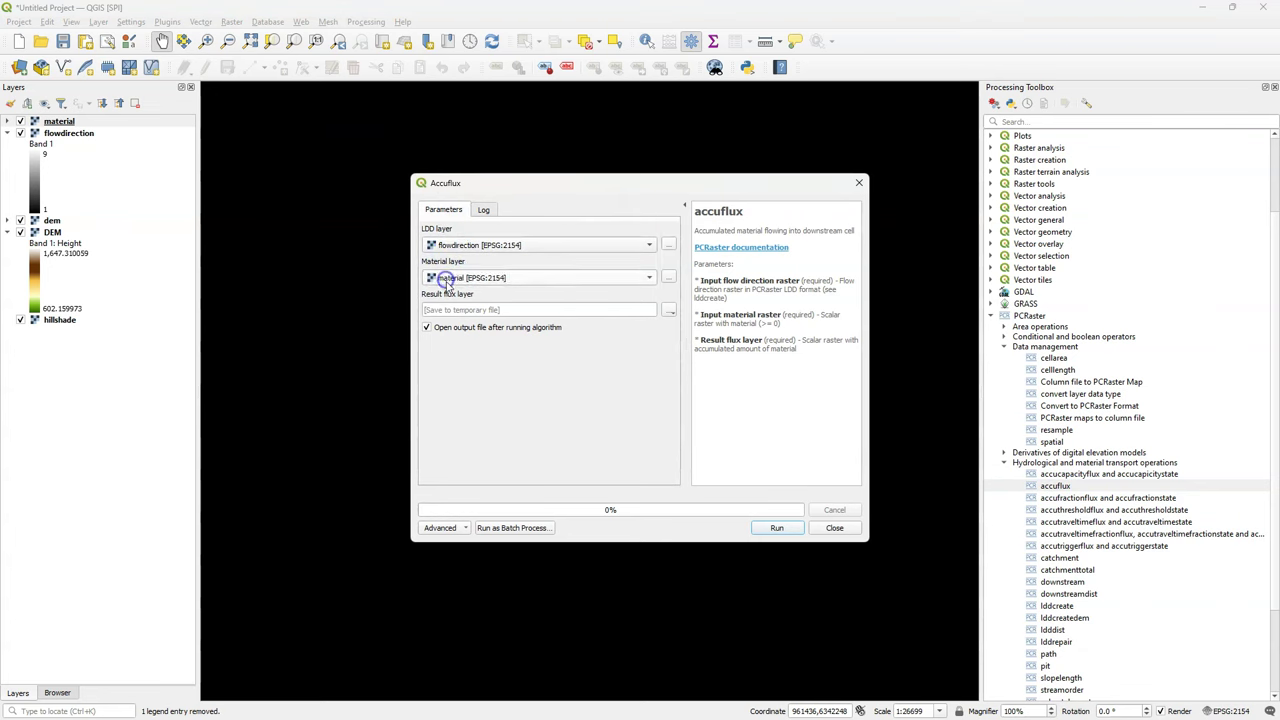
Save the accuflux result as flowaccumulation.map and run it
click(671, 313)
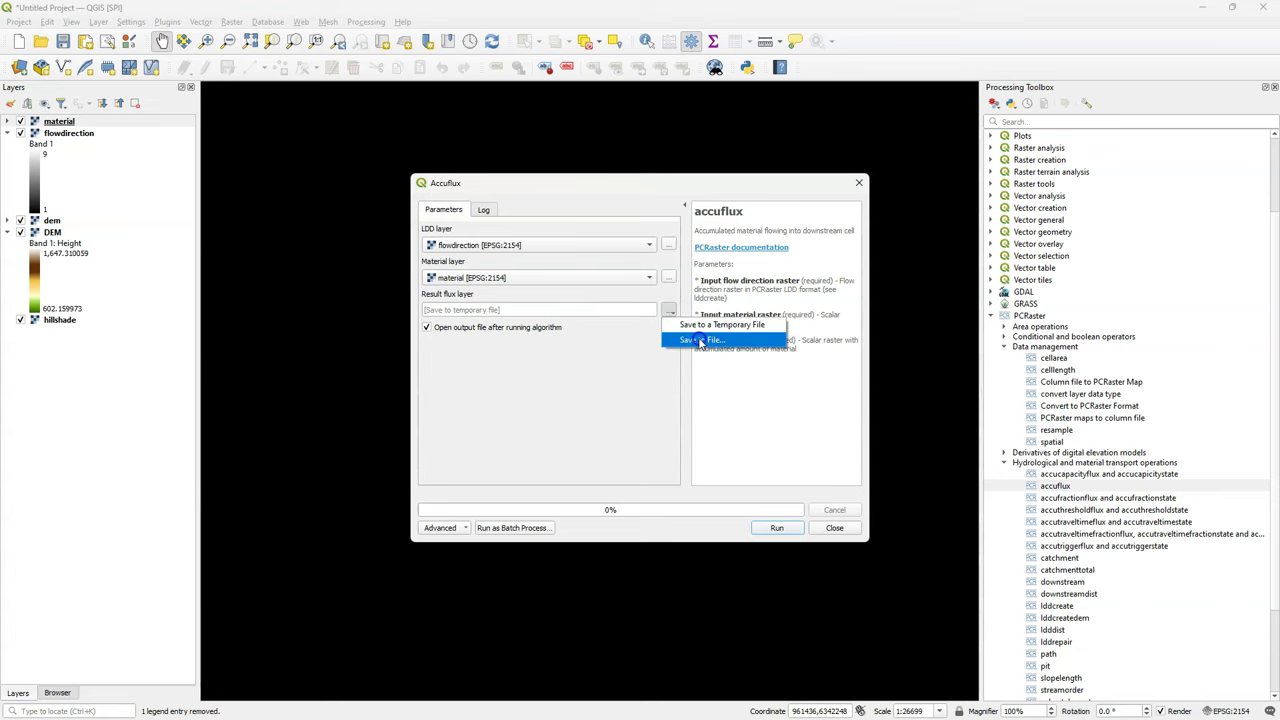
click(694, 340)
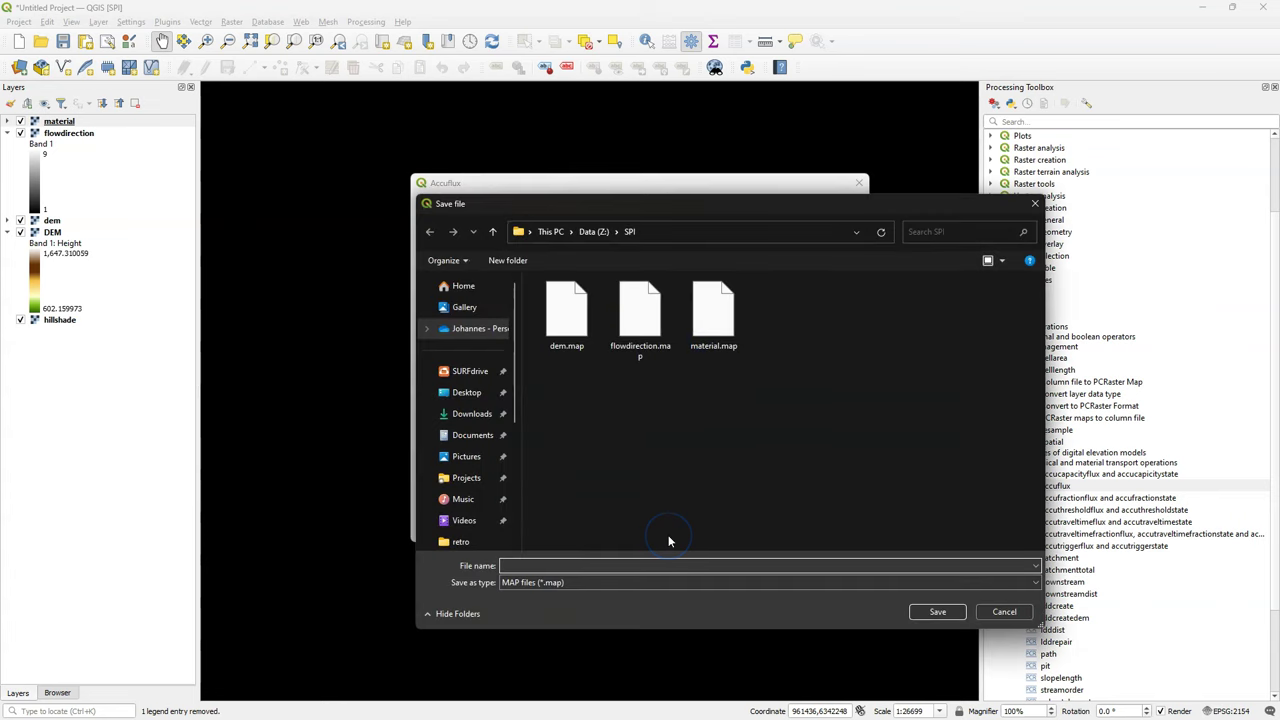
text(flowaccumulation)
key(Return)
click(776, 527)
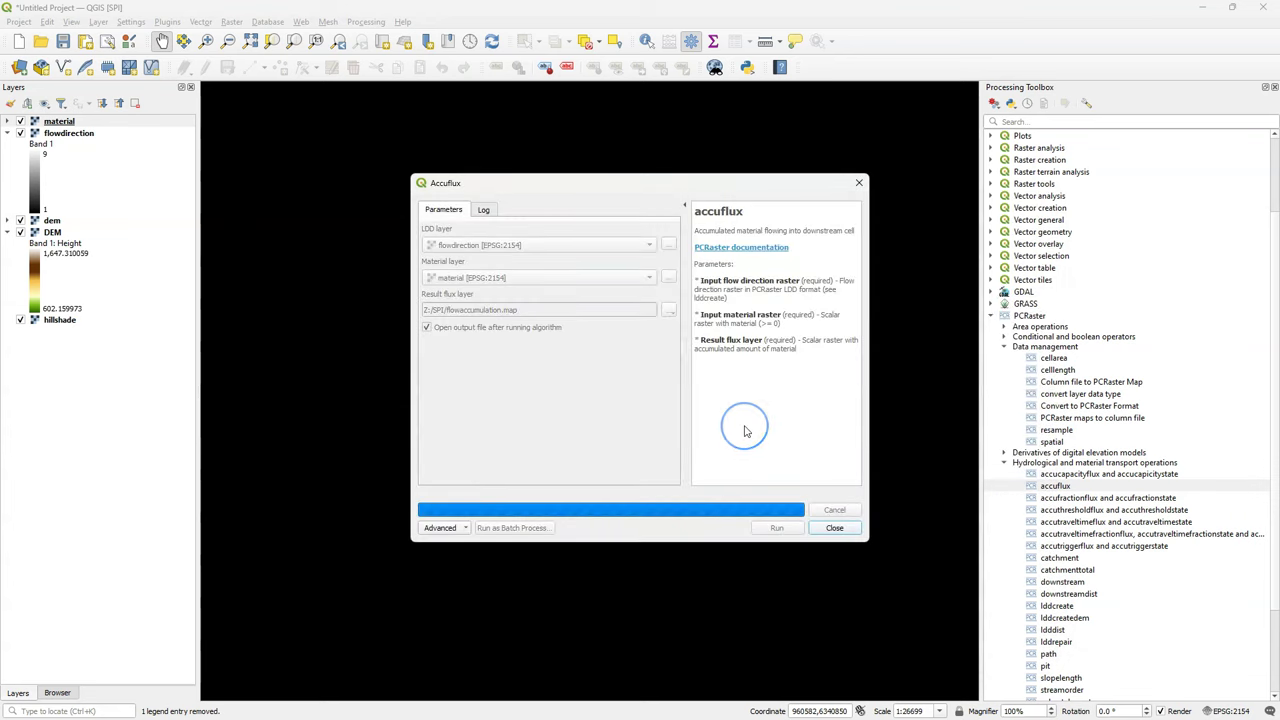
click(834, 527)
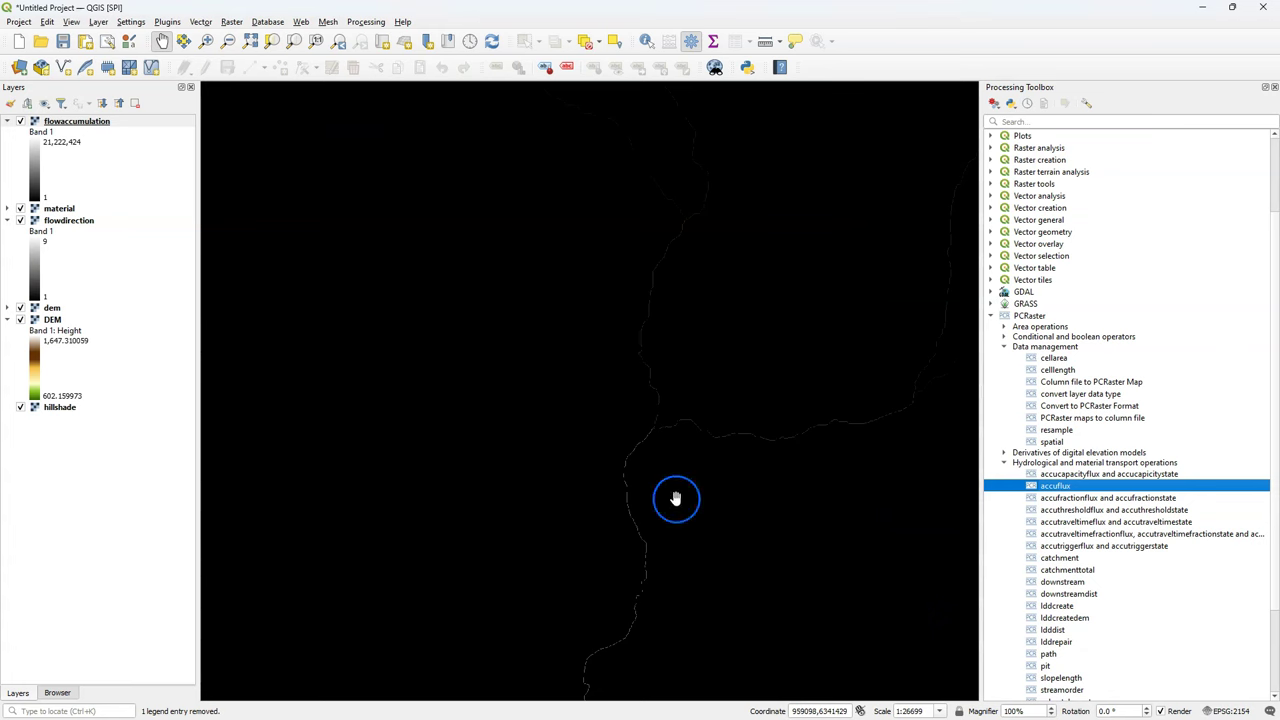
Render flowaccumulation as singleband pseudocolor with inverted Viridis and a 2–98% cumulative count cut
click(10, 106)
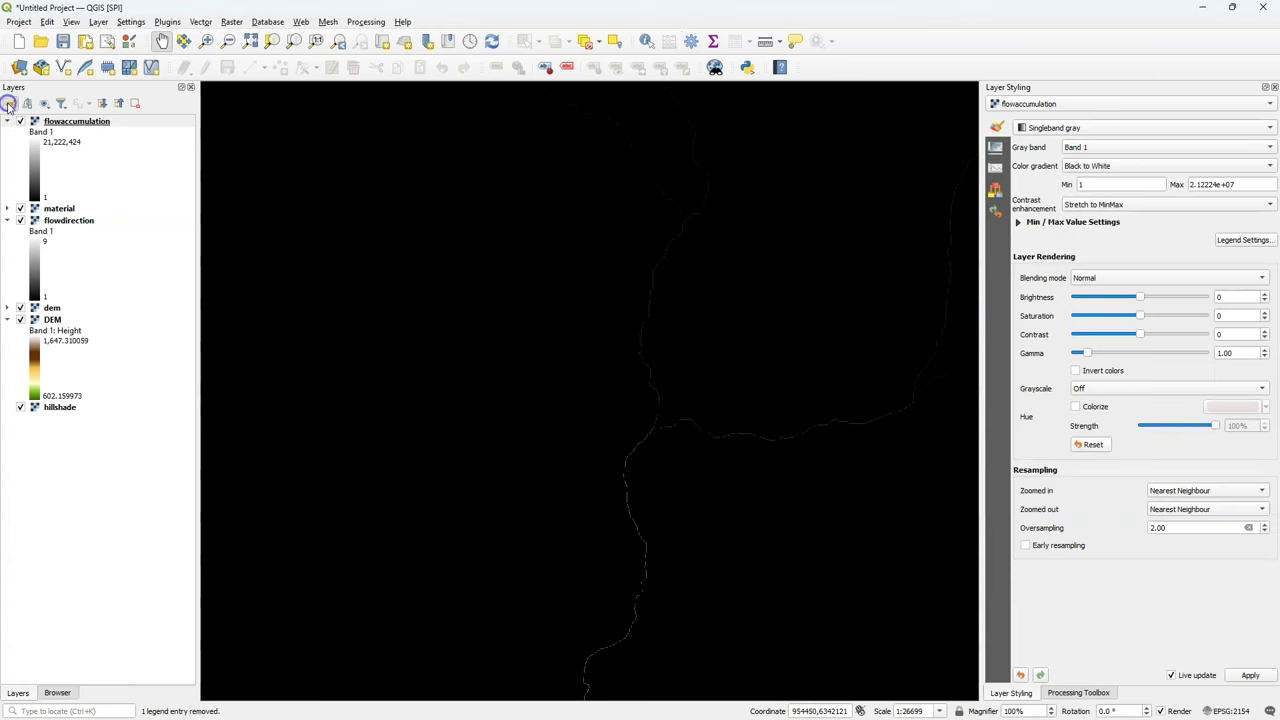
click(1081, 133)
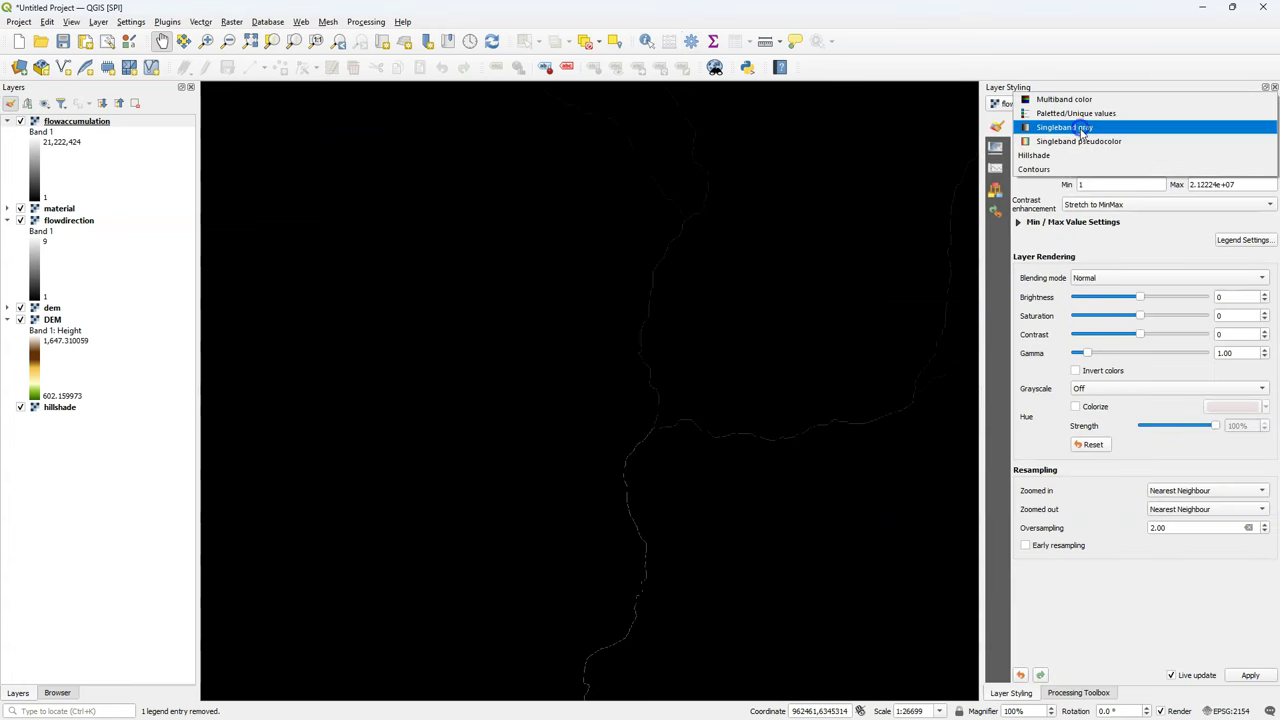
click(1081, 140)
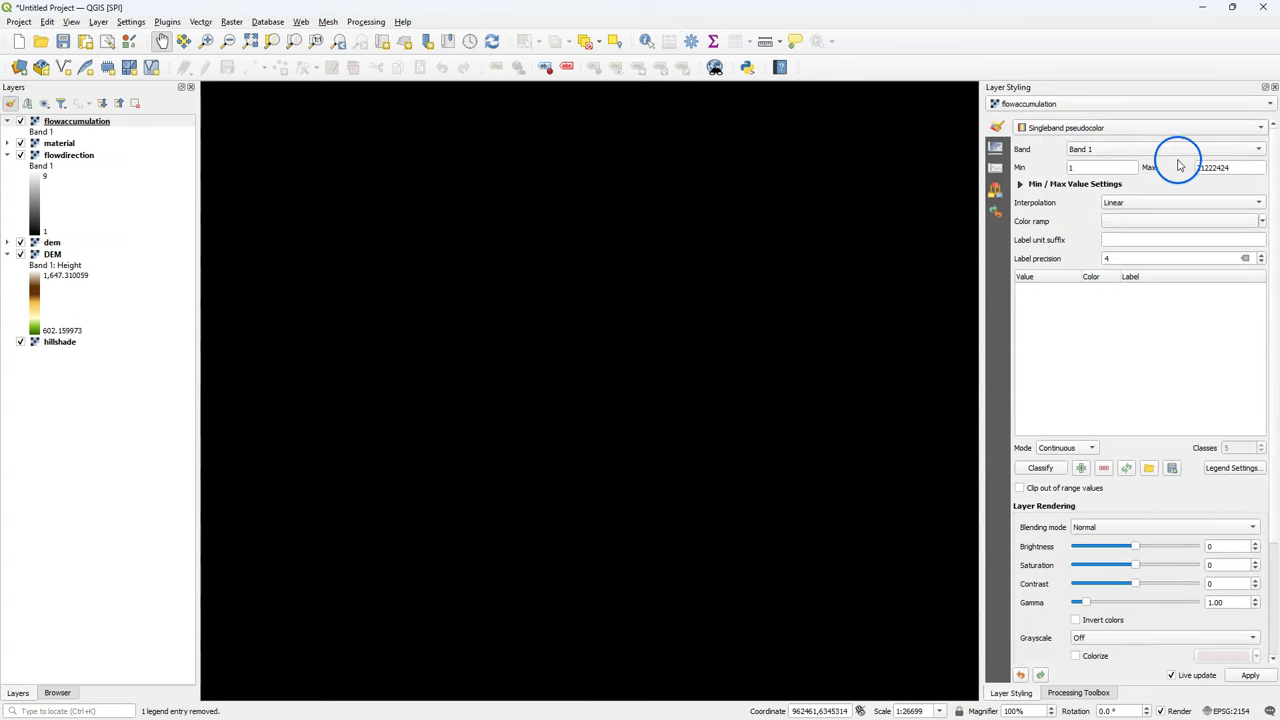
click(1262, 222)
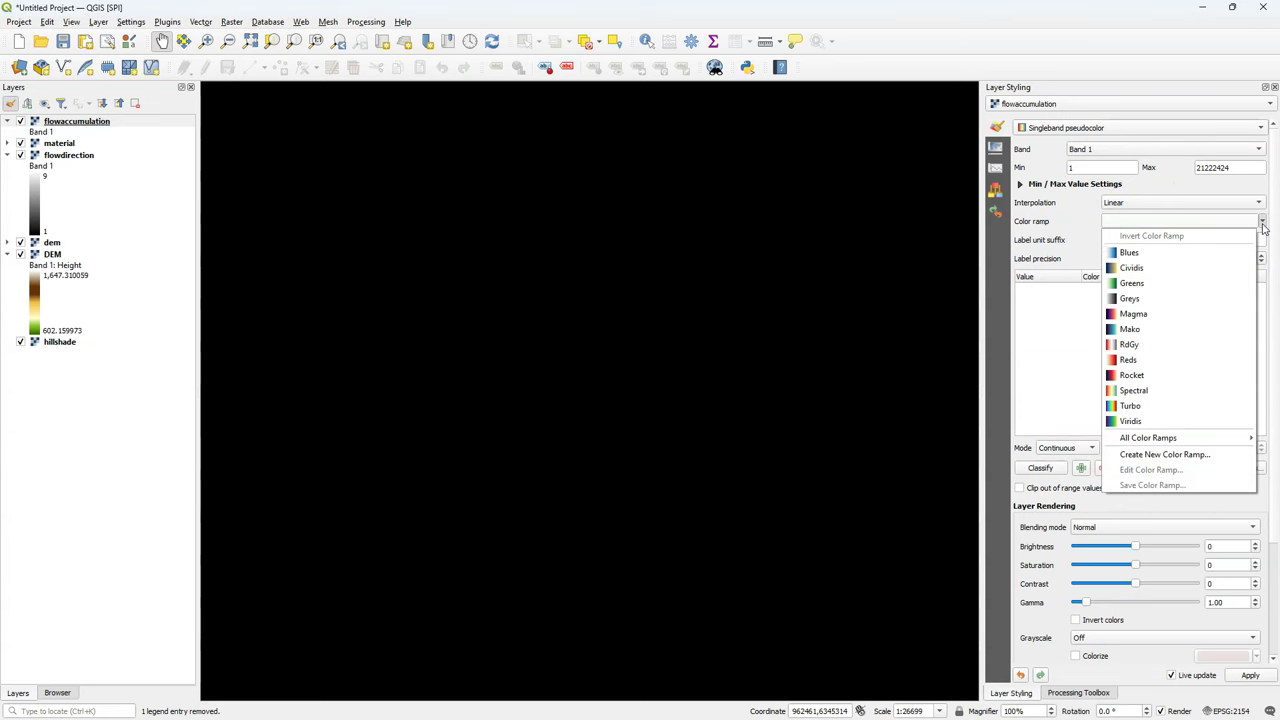
click(1131, 421)
click(1155, 221)
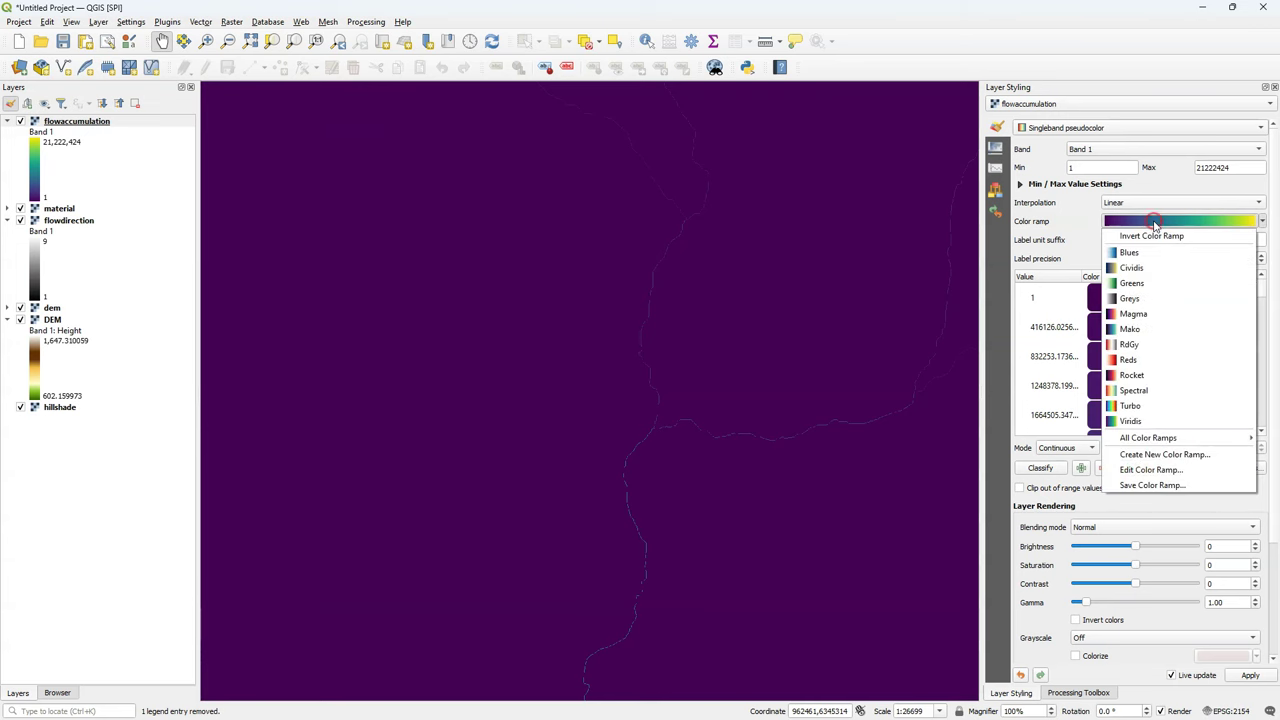
click(1155, 236)
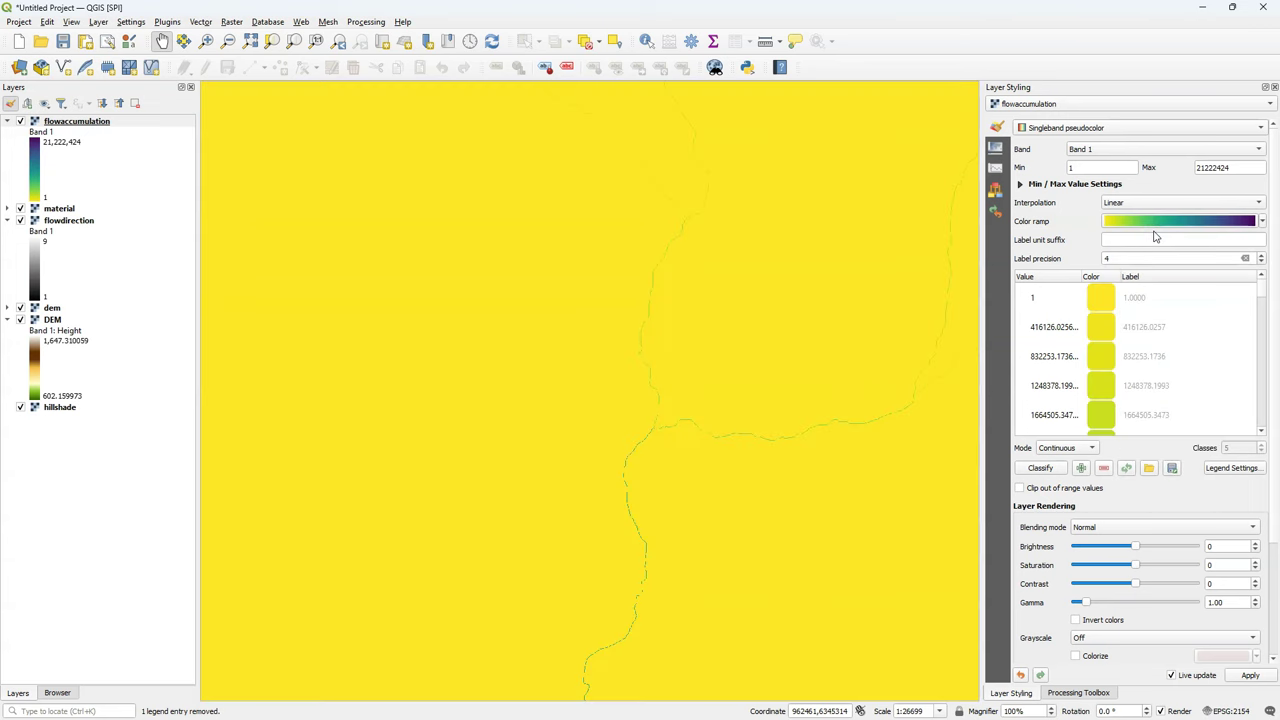
click(1021, 184)
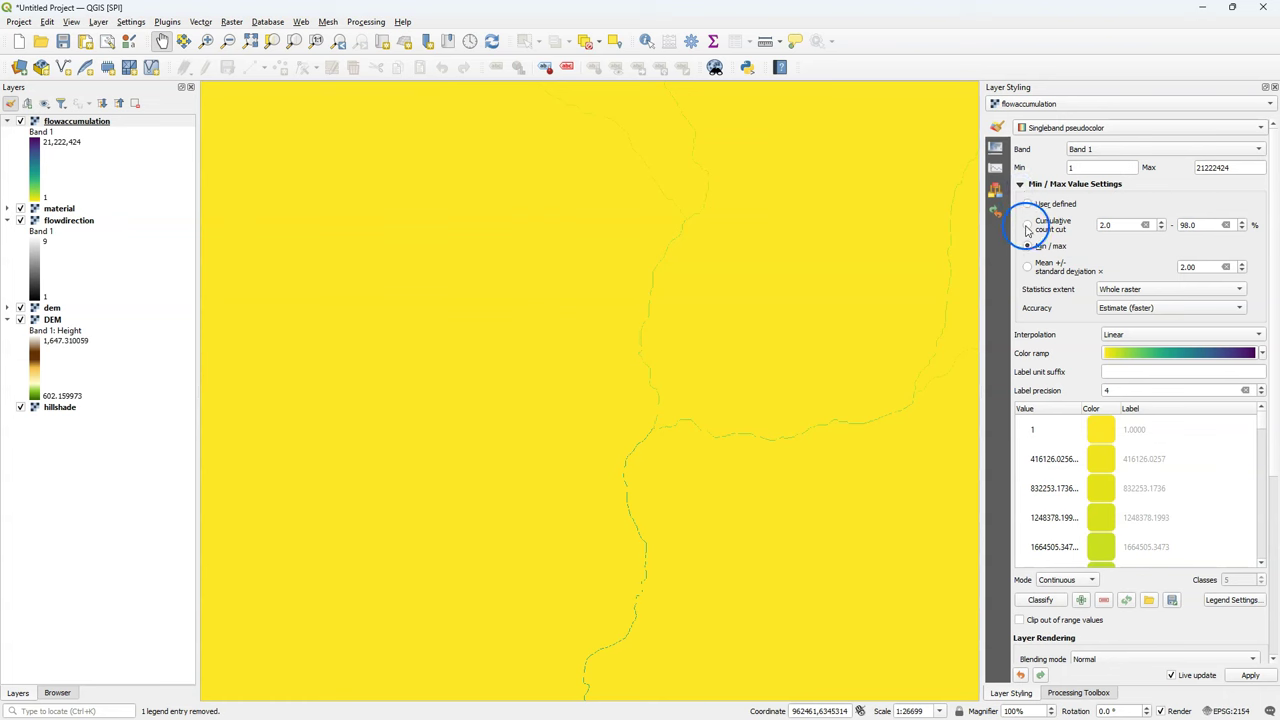
click(1027, 226)
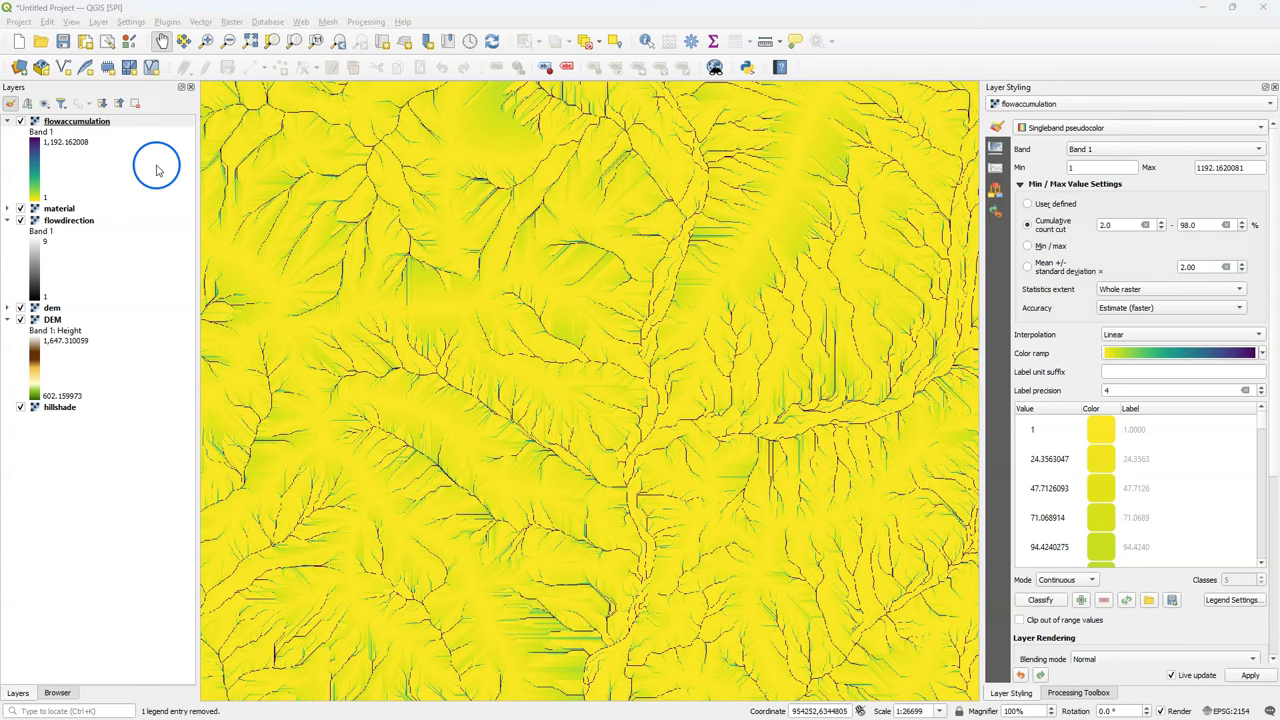
Run the PCRaster slope tool on the dem layer, saving the result as slopefraction.map
click(1085, 690)
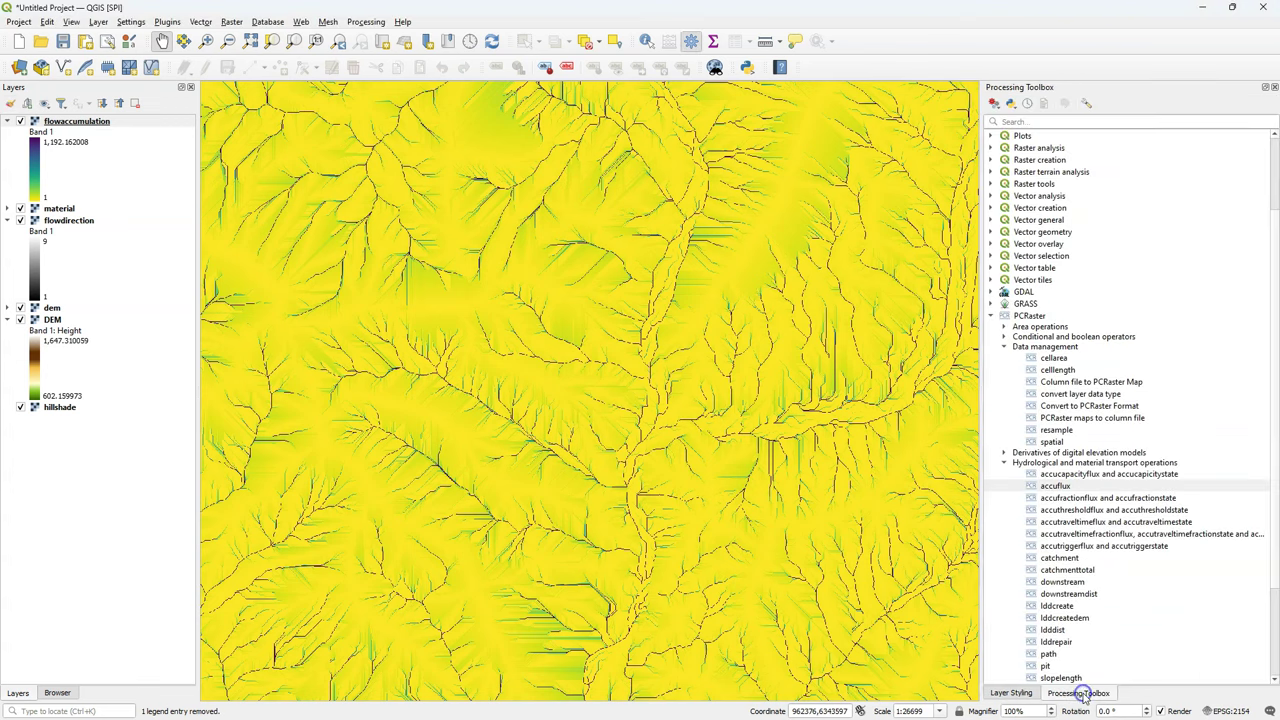
click(1006, 562)
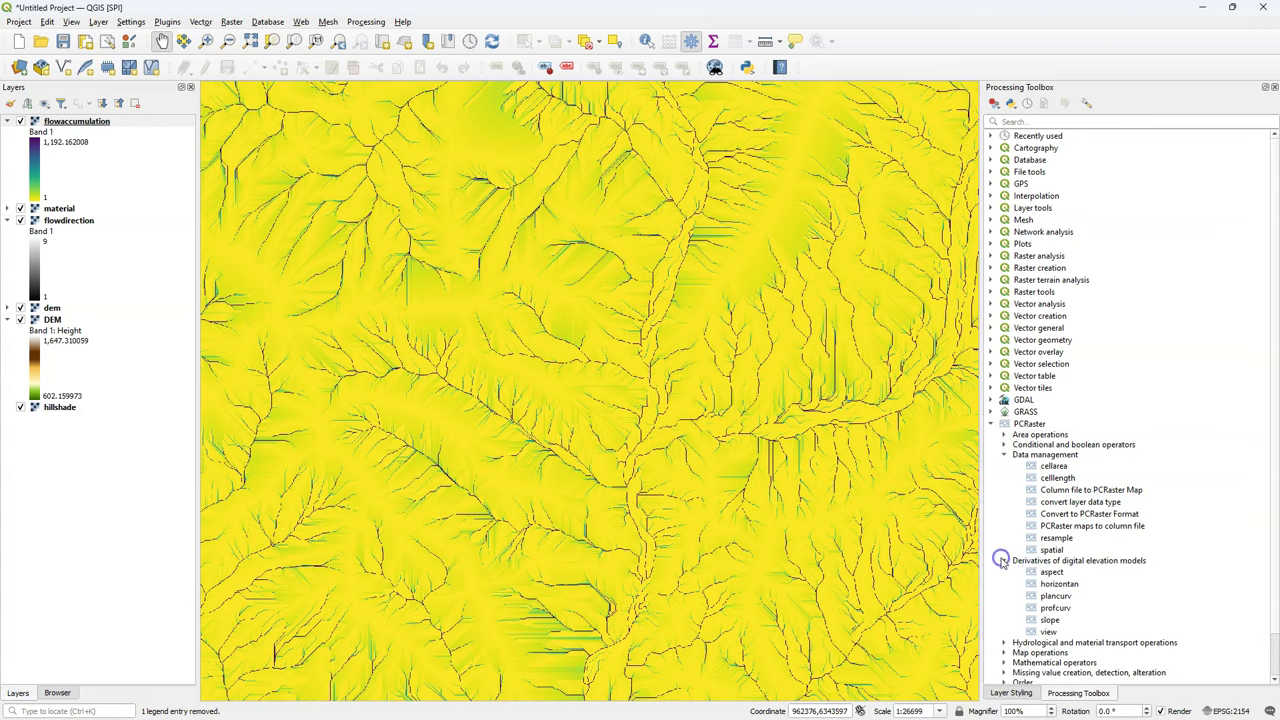
click(1054, 620)
double_click(1054, 620)
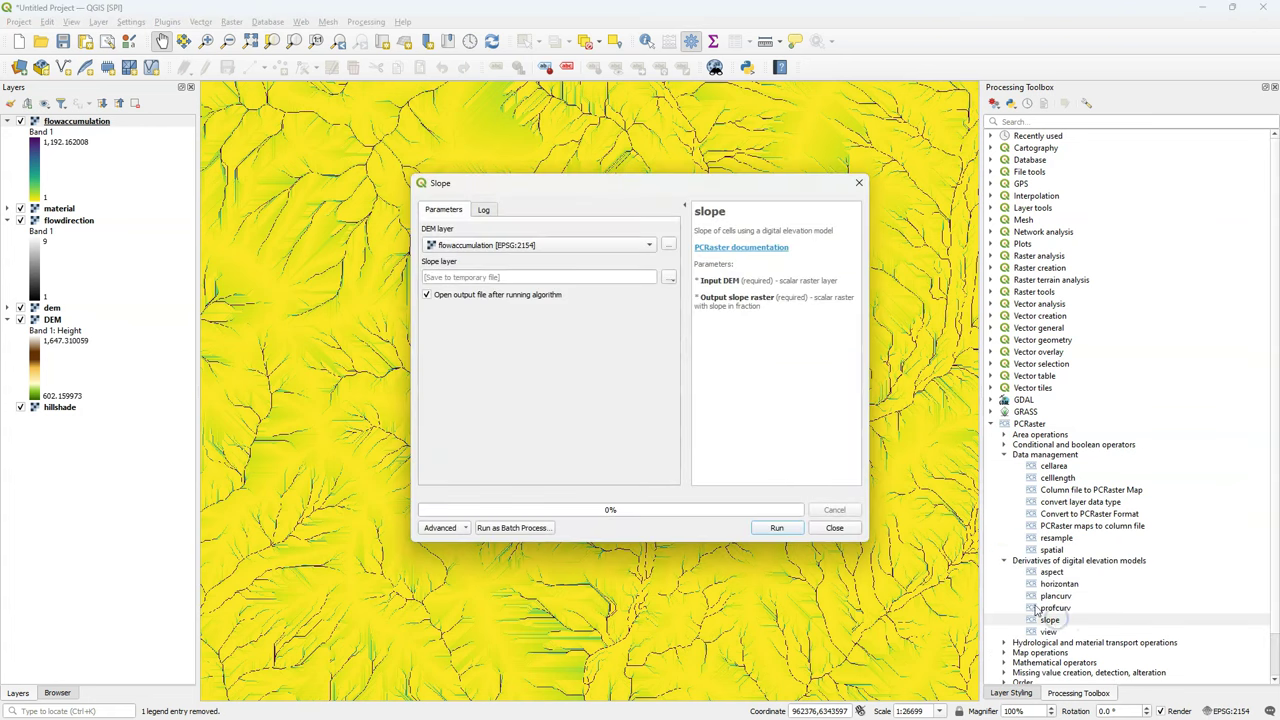
click(488, 246)
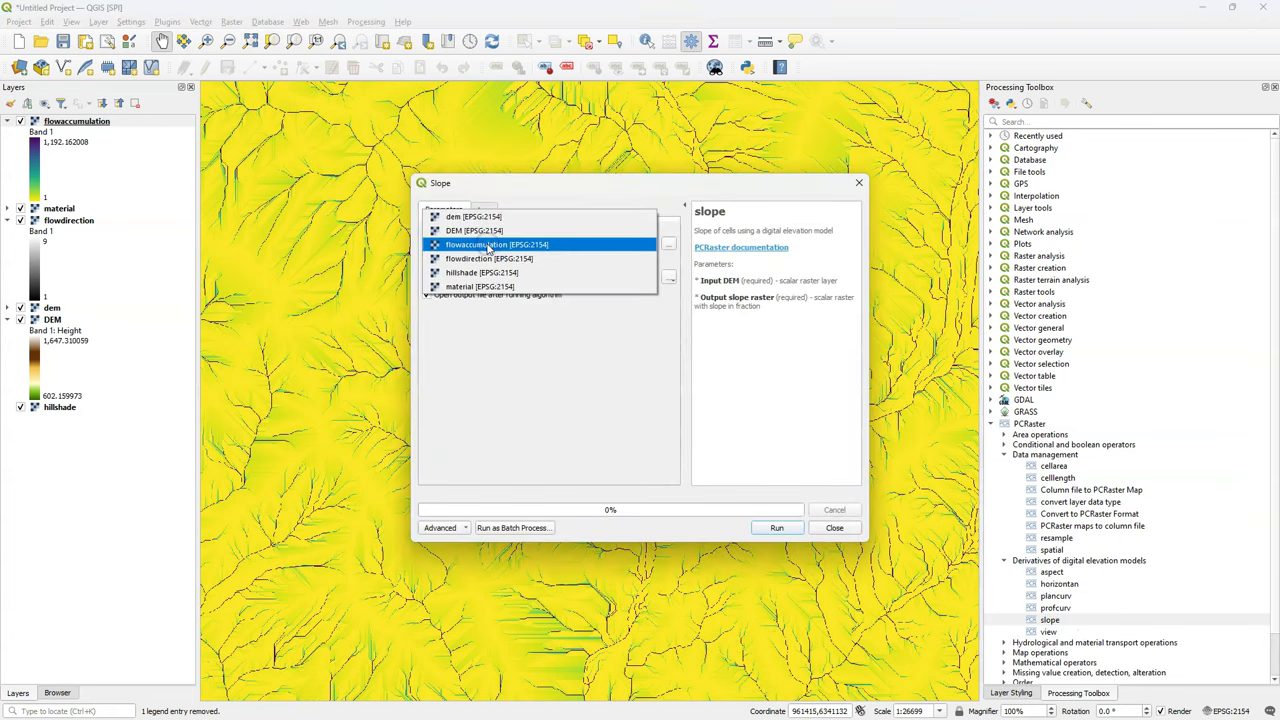
click(476, 218)
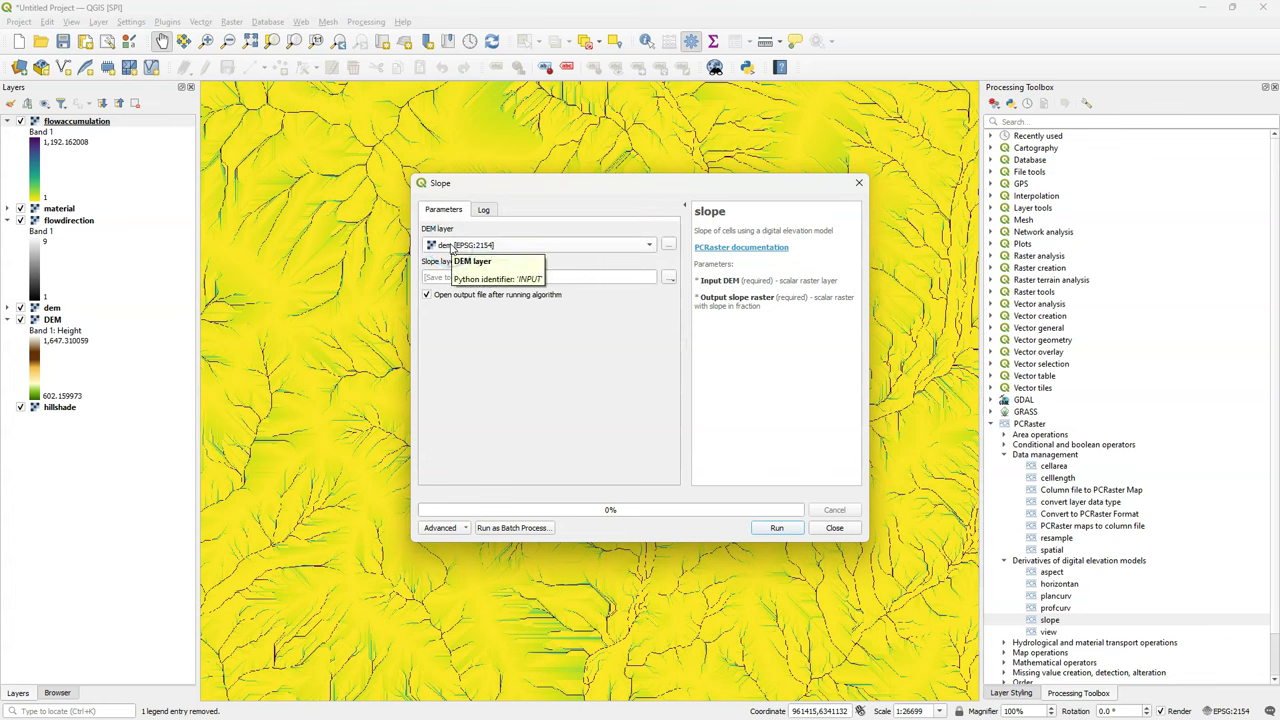
click(664, 280)
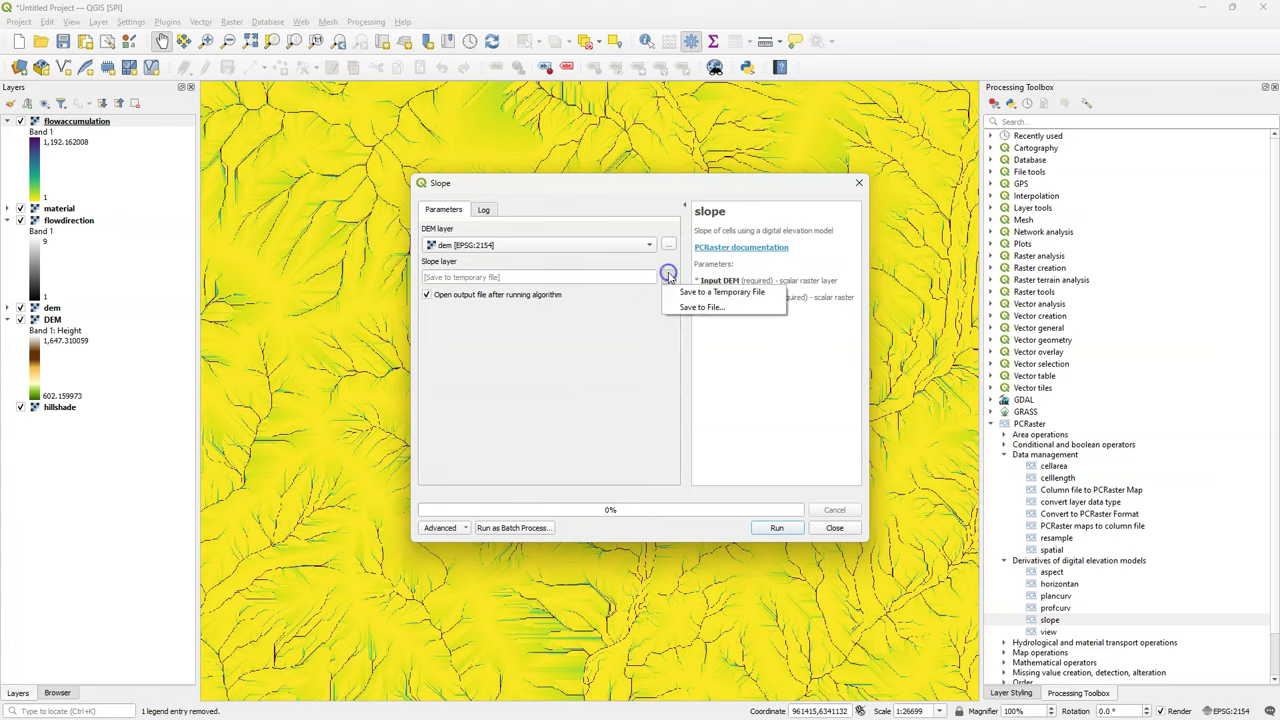
click(686, 308)
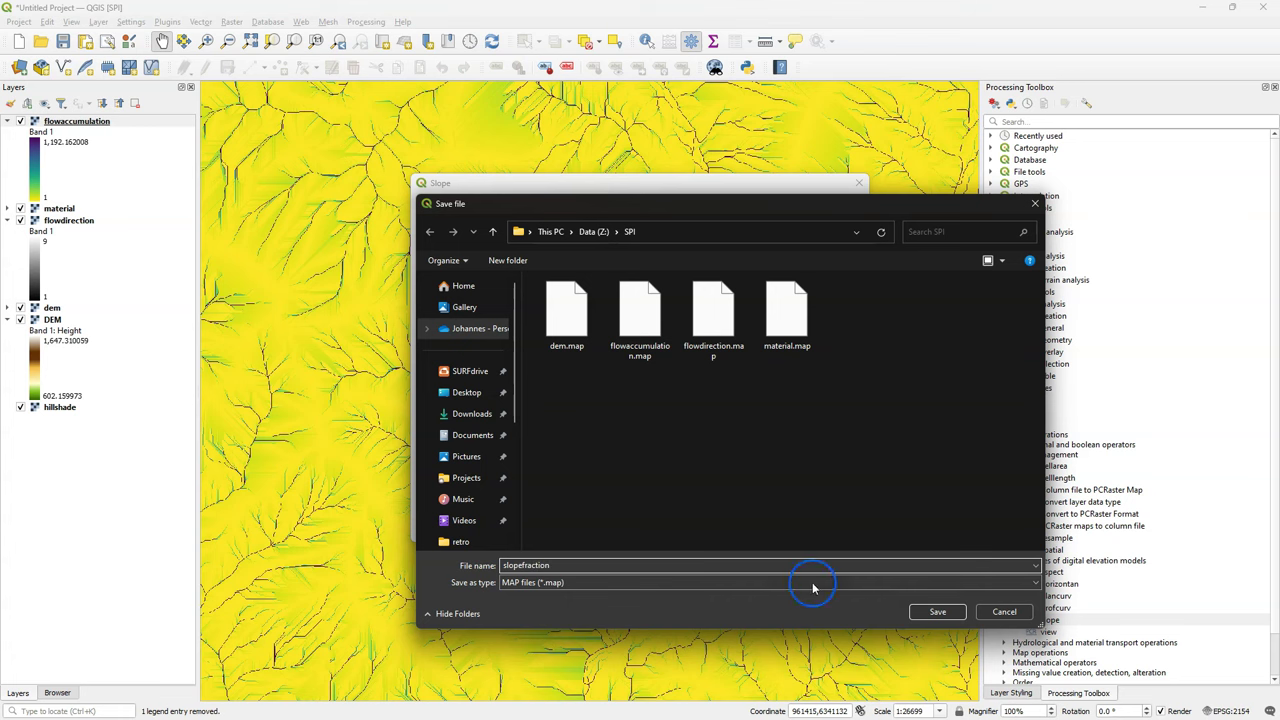
click(937, 611)
click(778, 528)
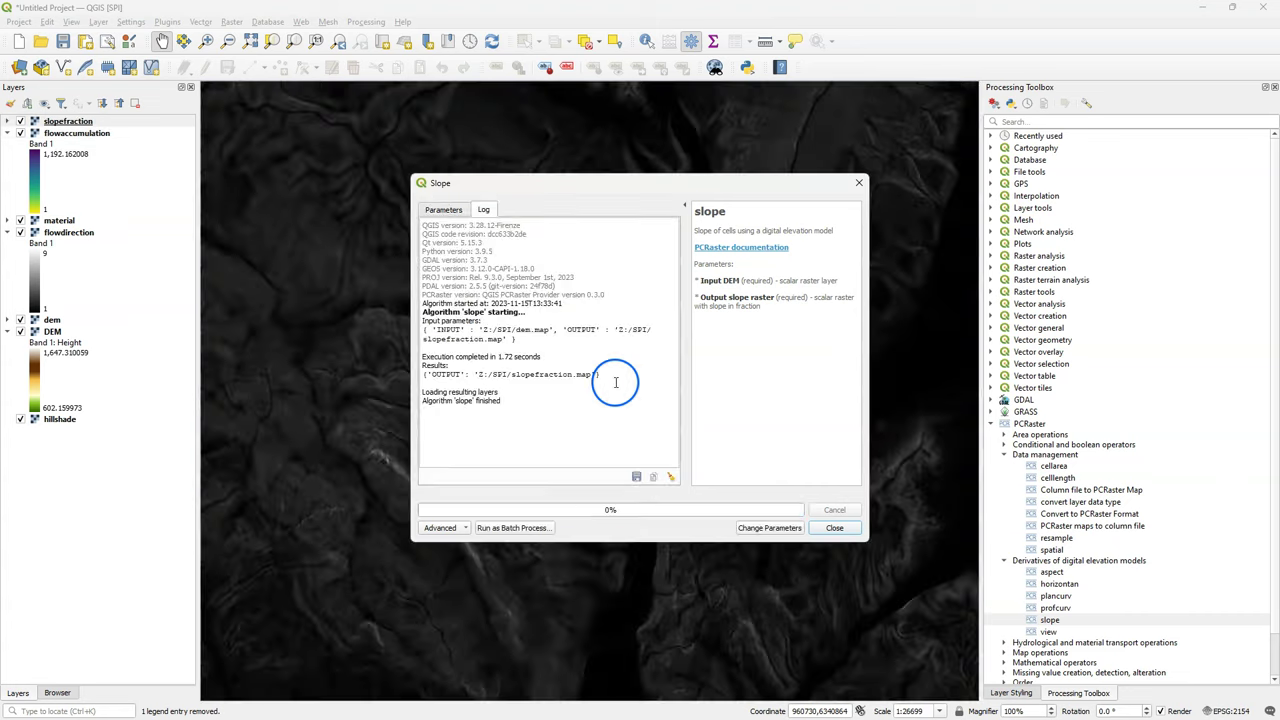
click(834, 527)
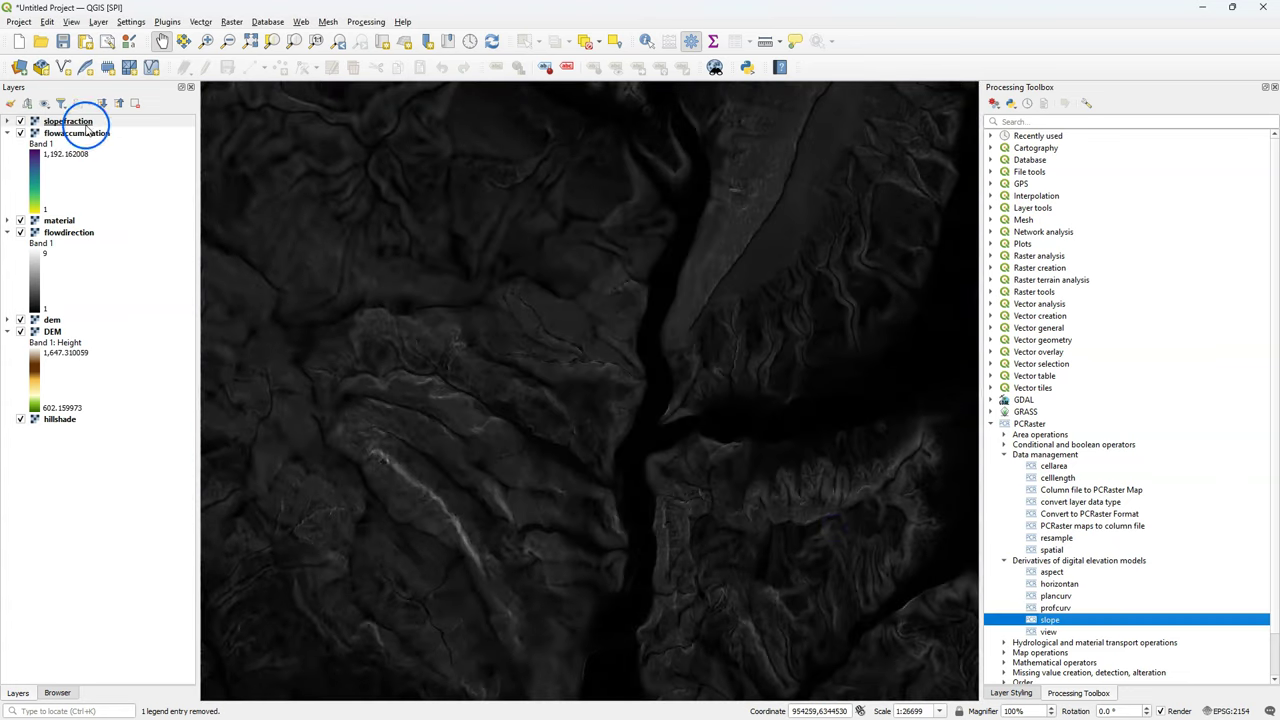
Style slopefraction as singleband pseudocolor stretched to the current canvas min/max
click(68, 121)
click(10, 103)
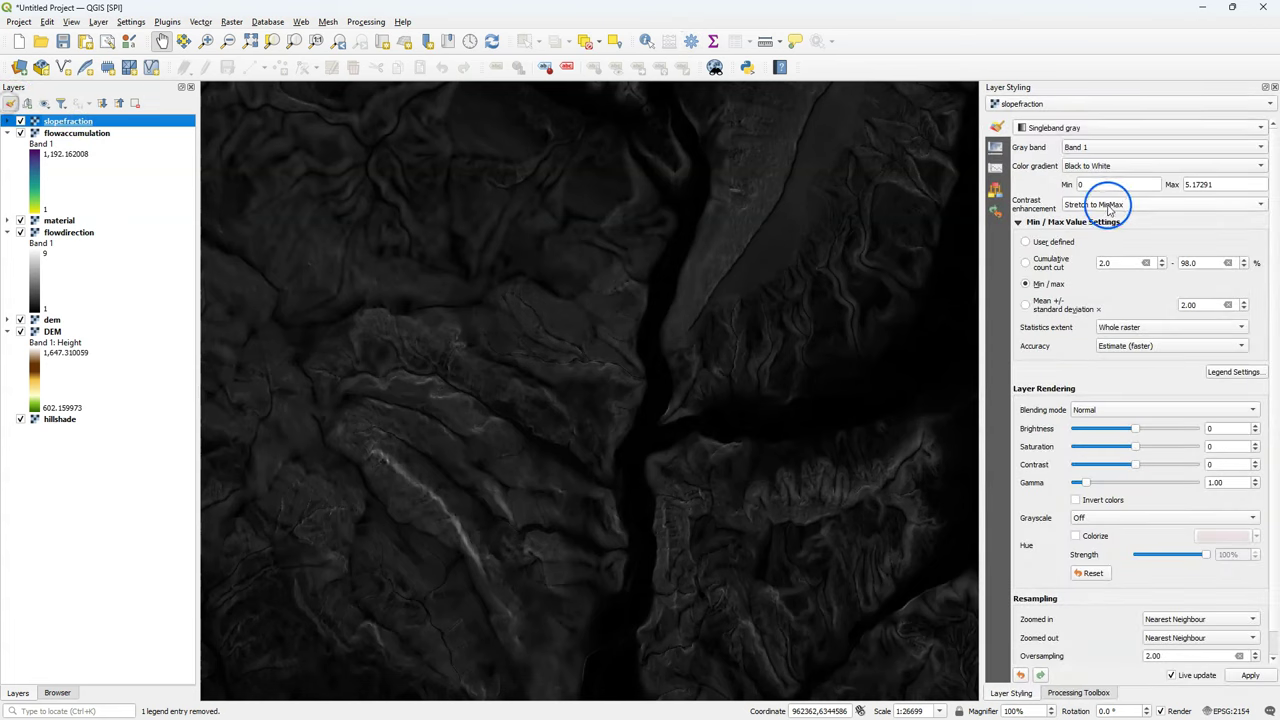
click(1094, 127)
click(1086, 141)
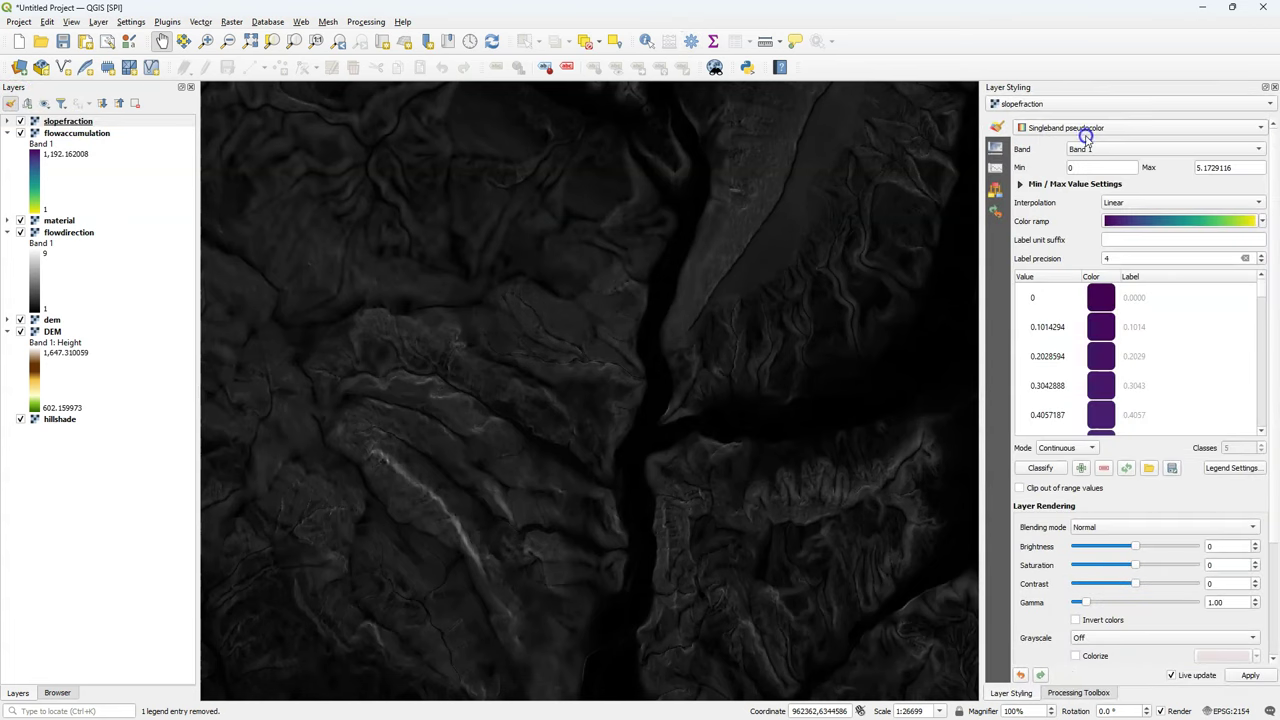
click(1262, 221)
click(1262, 221)
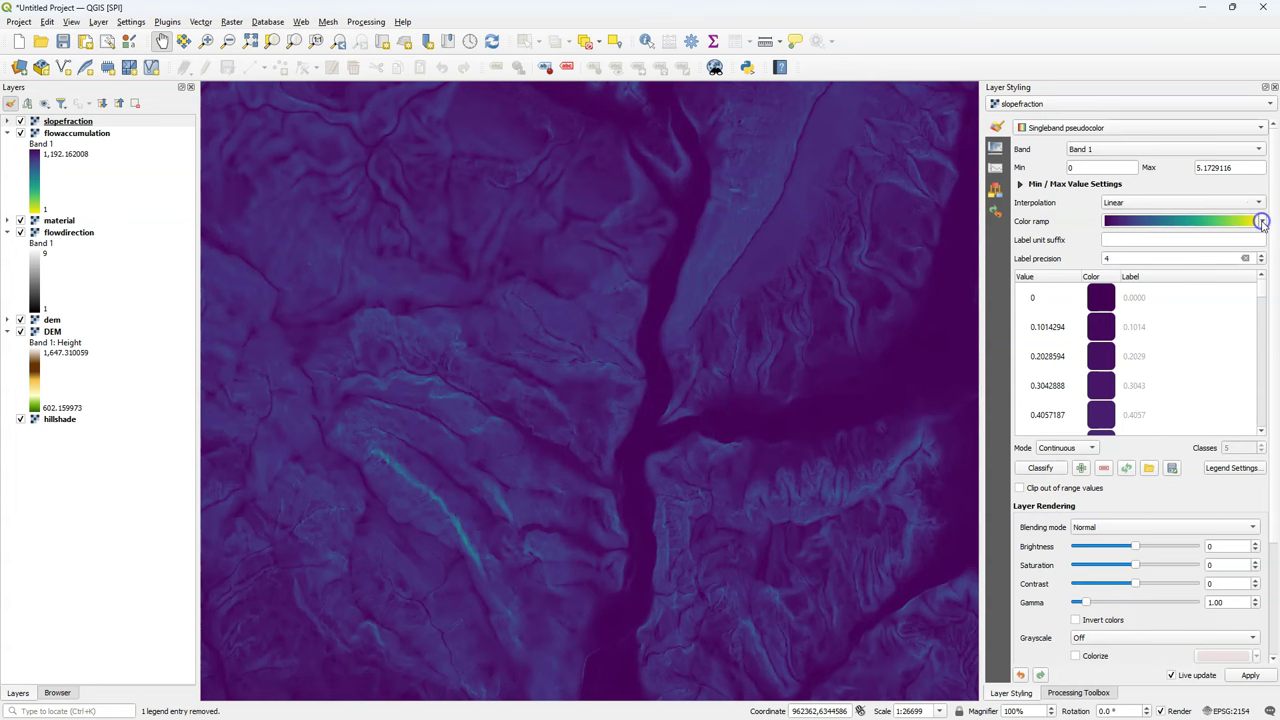
click(1020, 184)
click(1115, 289)
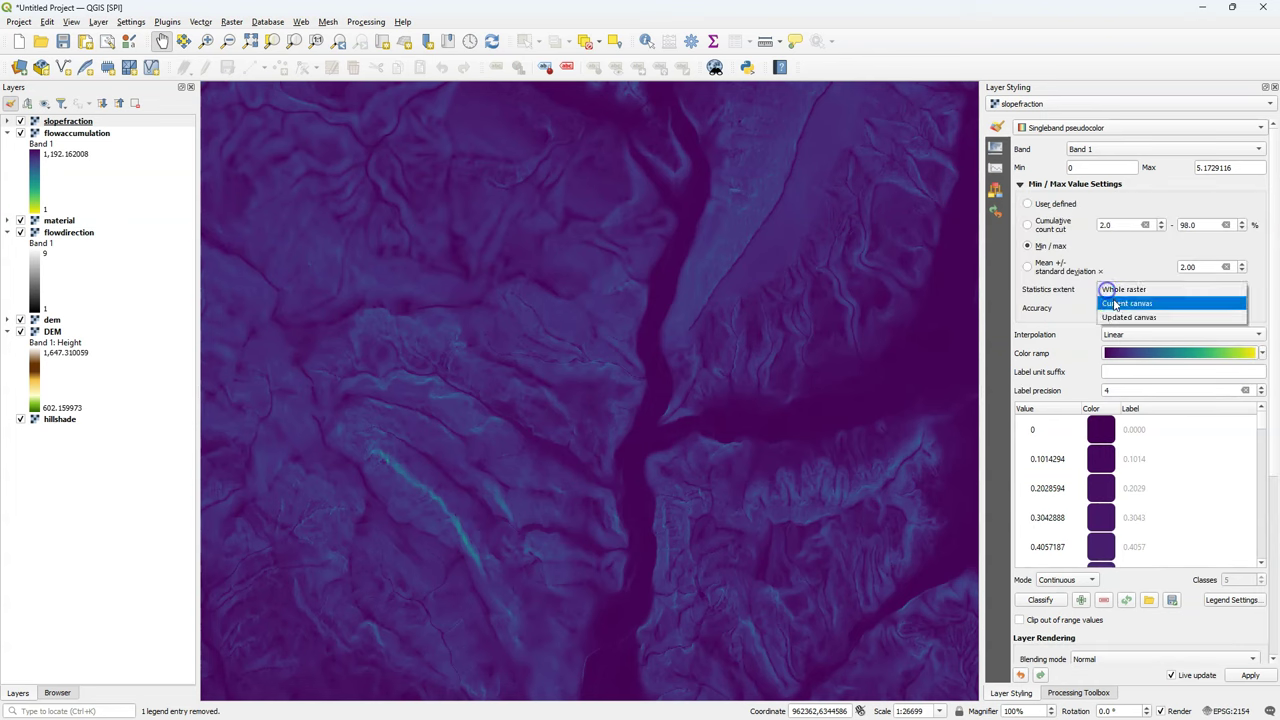
click(1115, 303)
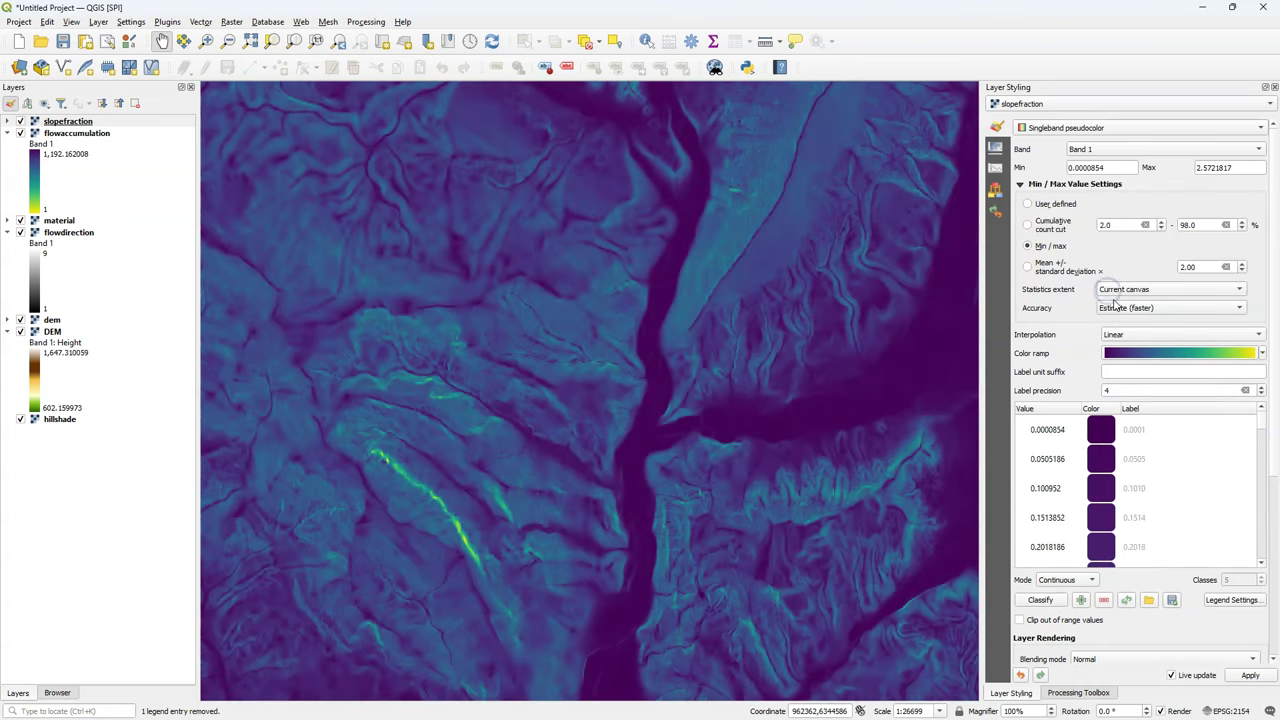
click(1021, 185)
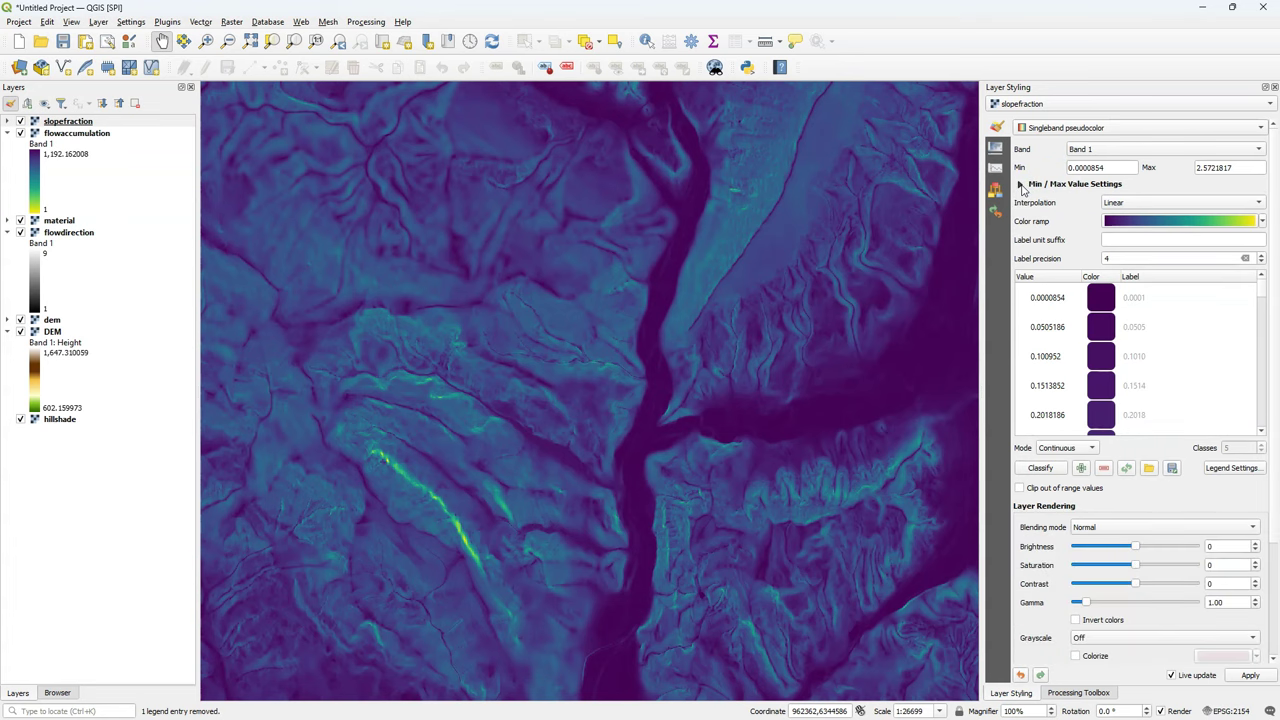
click(1100, 690)
Collapse the DEM derivatives group and open atan from Mathematical operators
click(1127, 521)
click(1017, 566)
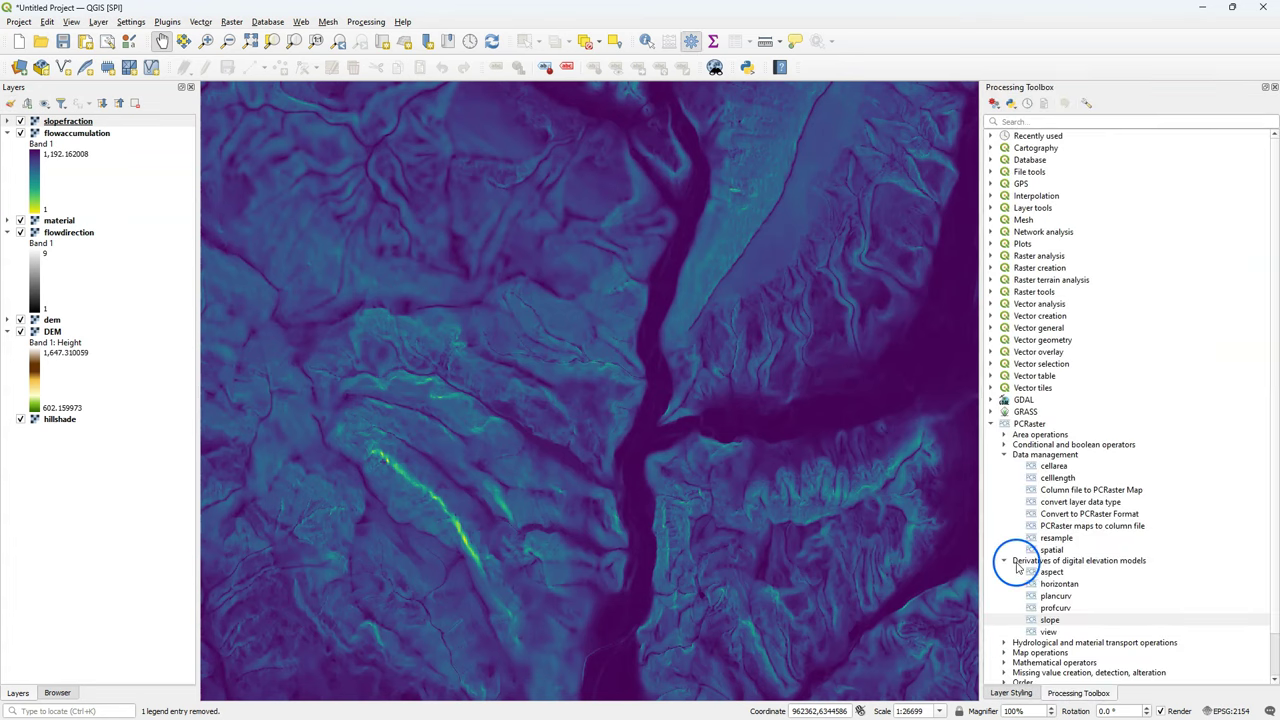
click(1004, 561)
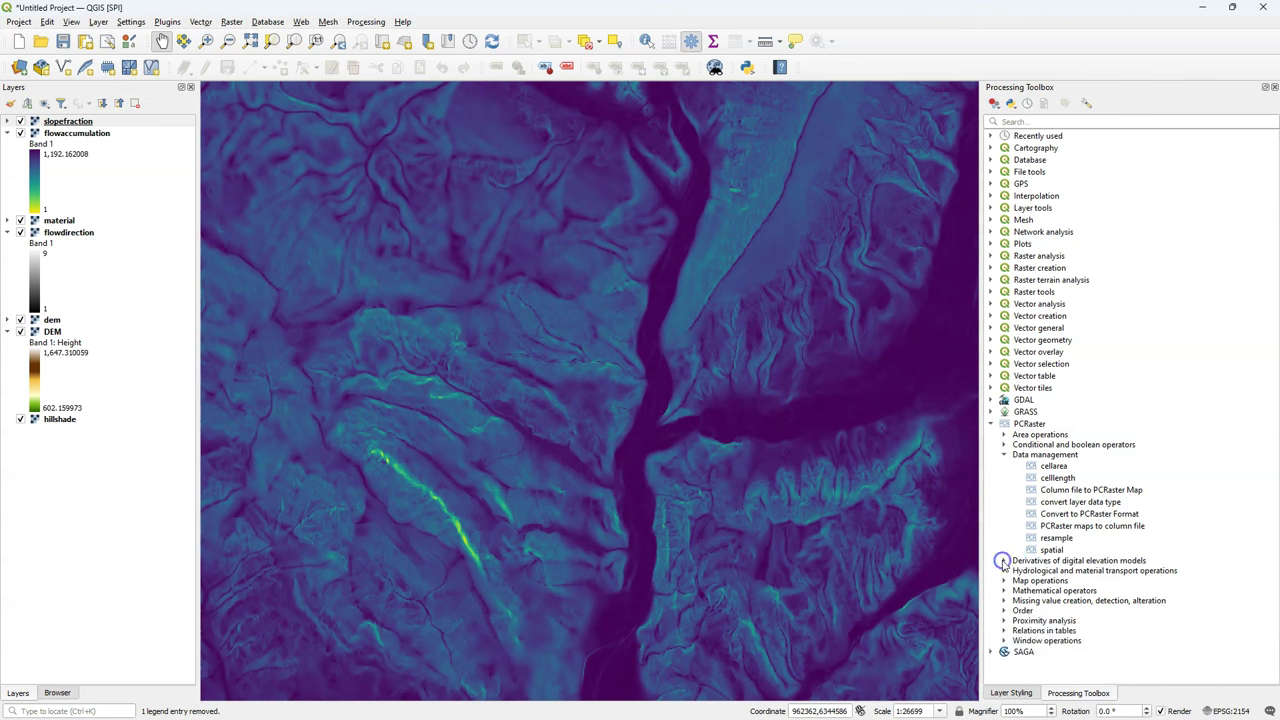
click(1004, 590)
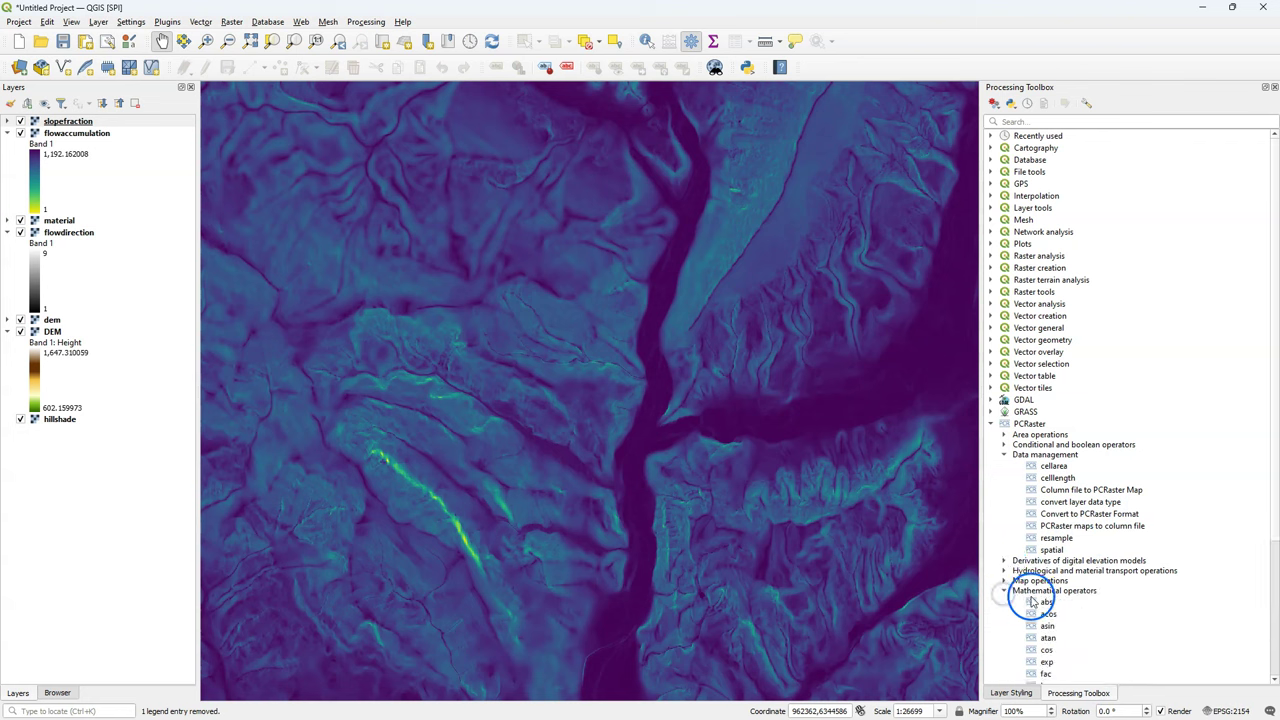
click(1032, 639)
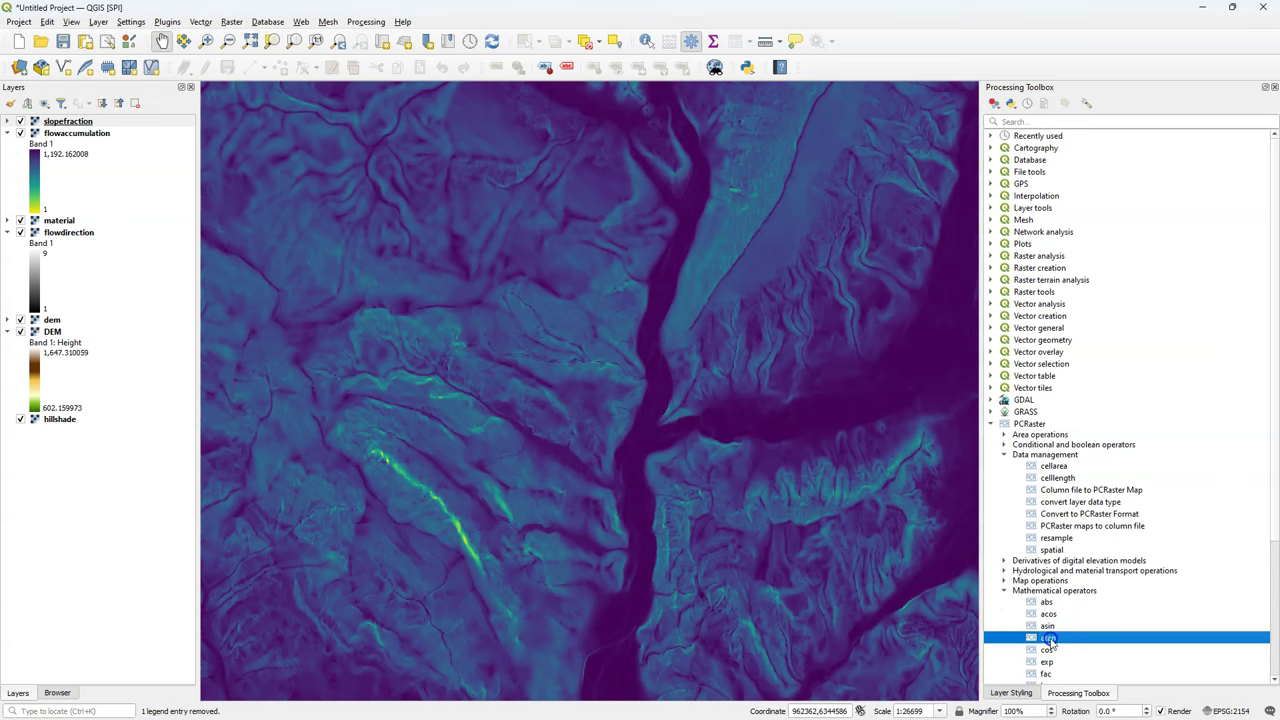
double_click(1047, 639)
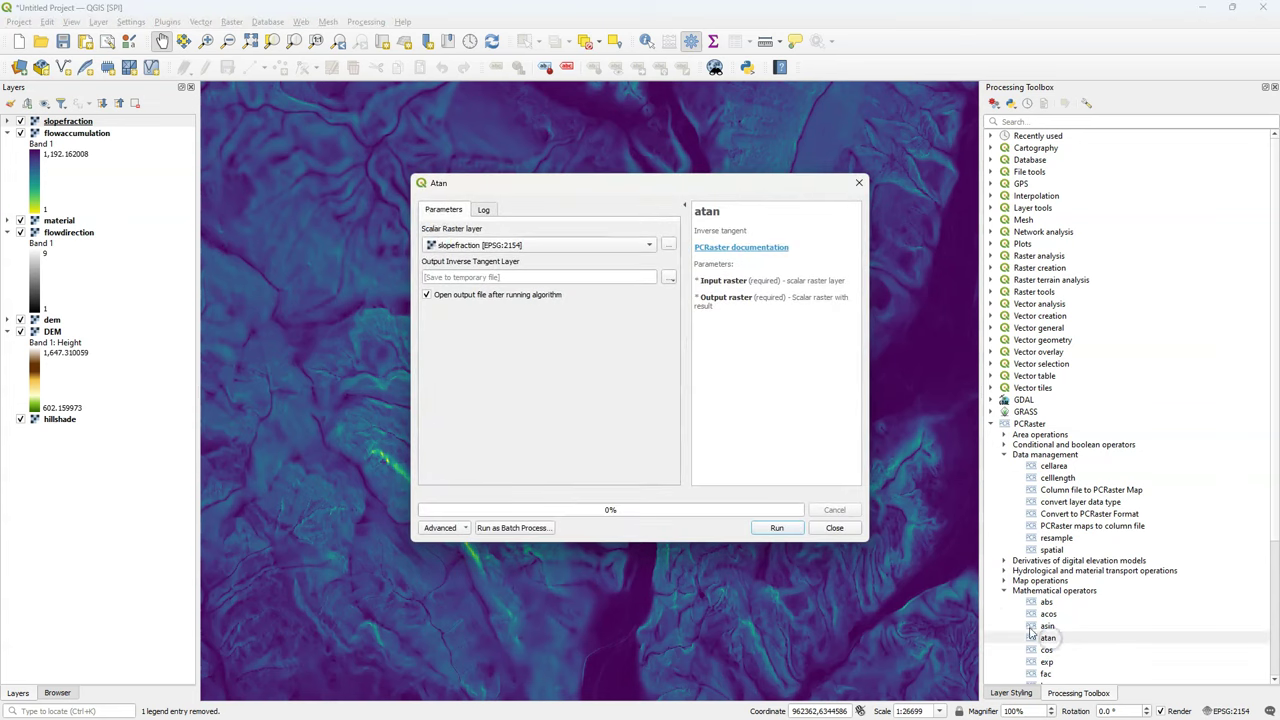
Run atan on slopefraction, saving the output as slopedegrees.map
click(670, 284)
click(680, 306)
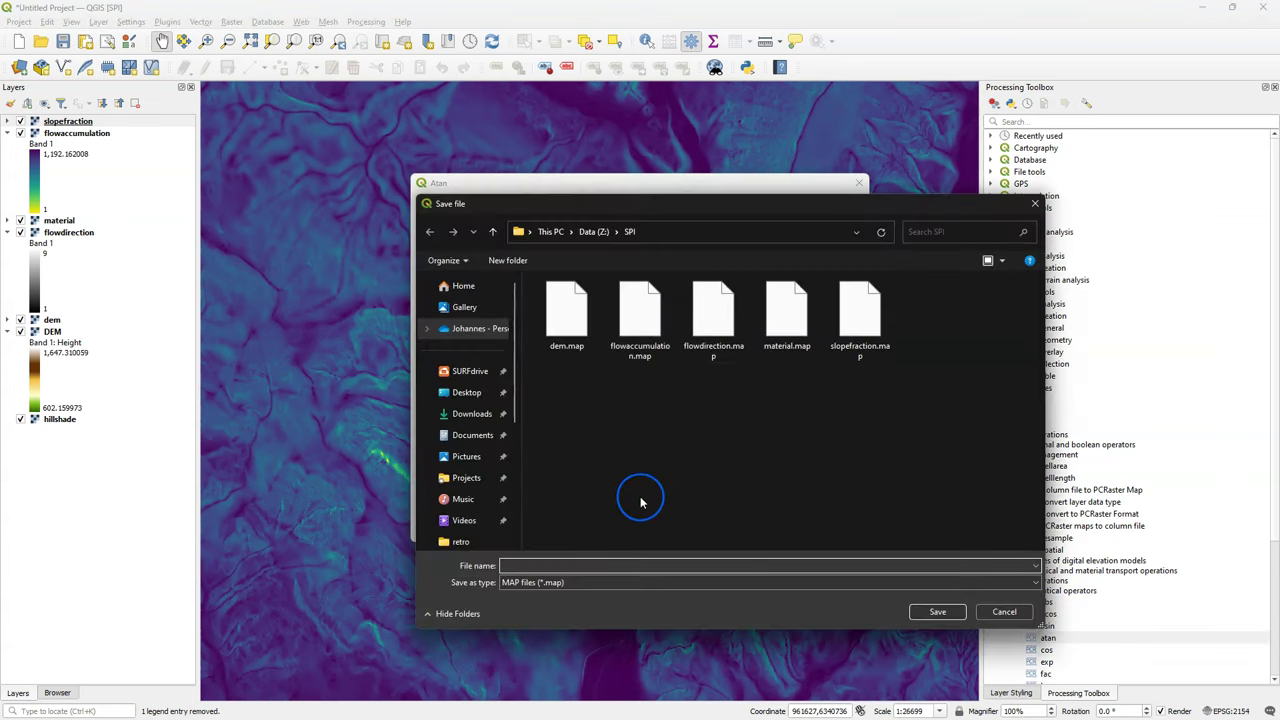
text(slopedegrees)
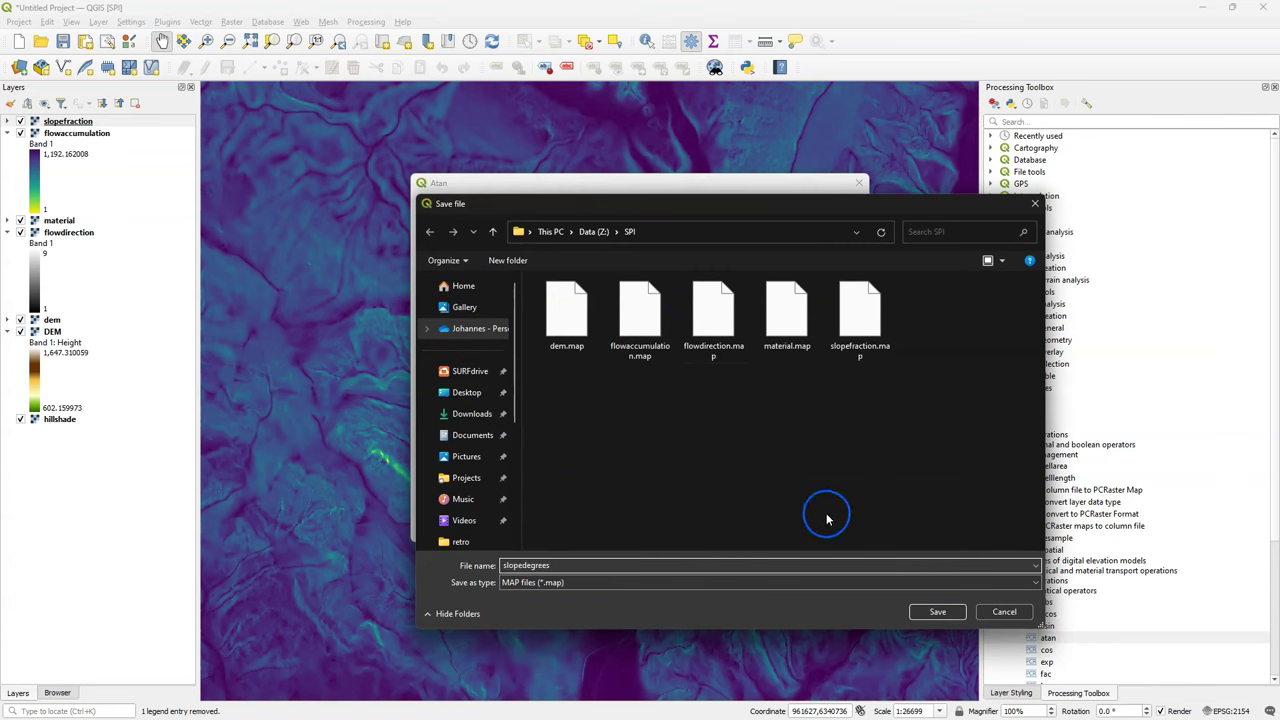
click(937, 612)
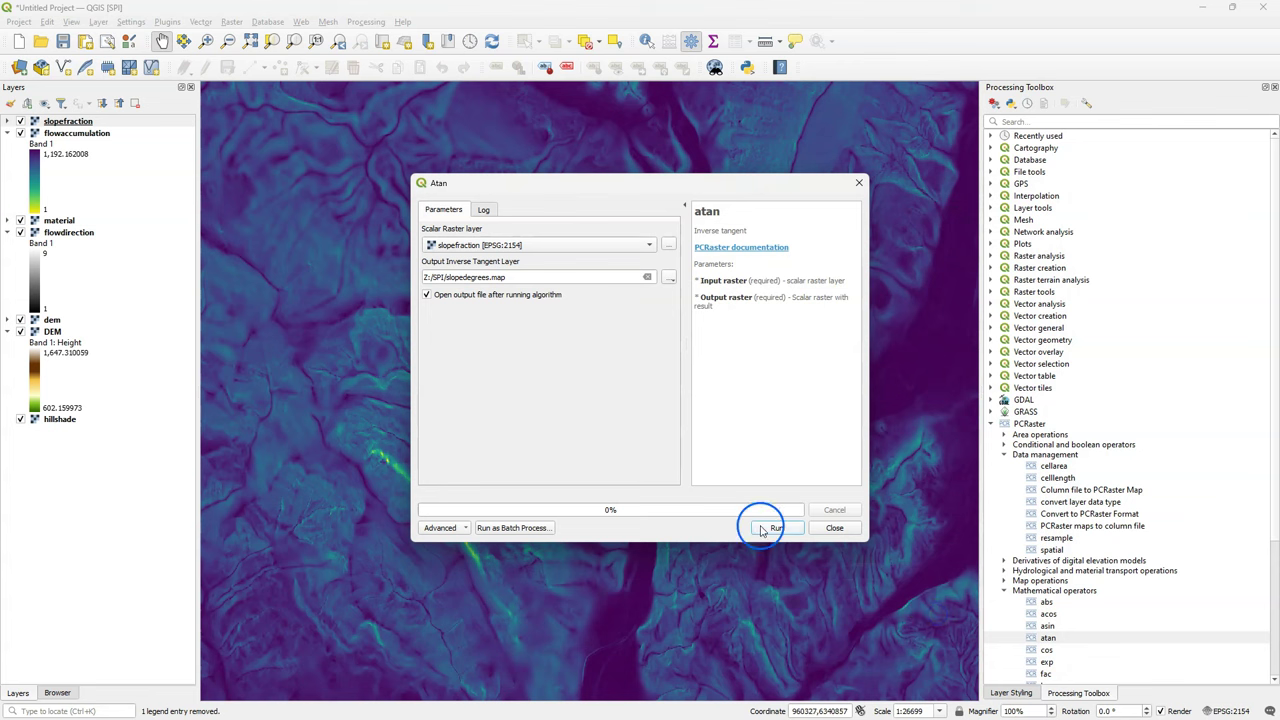
click(768, 527)
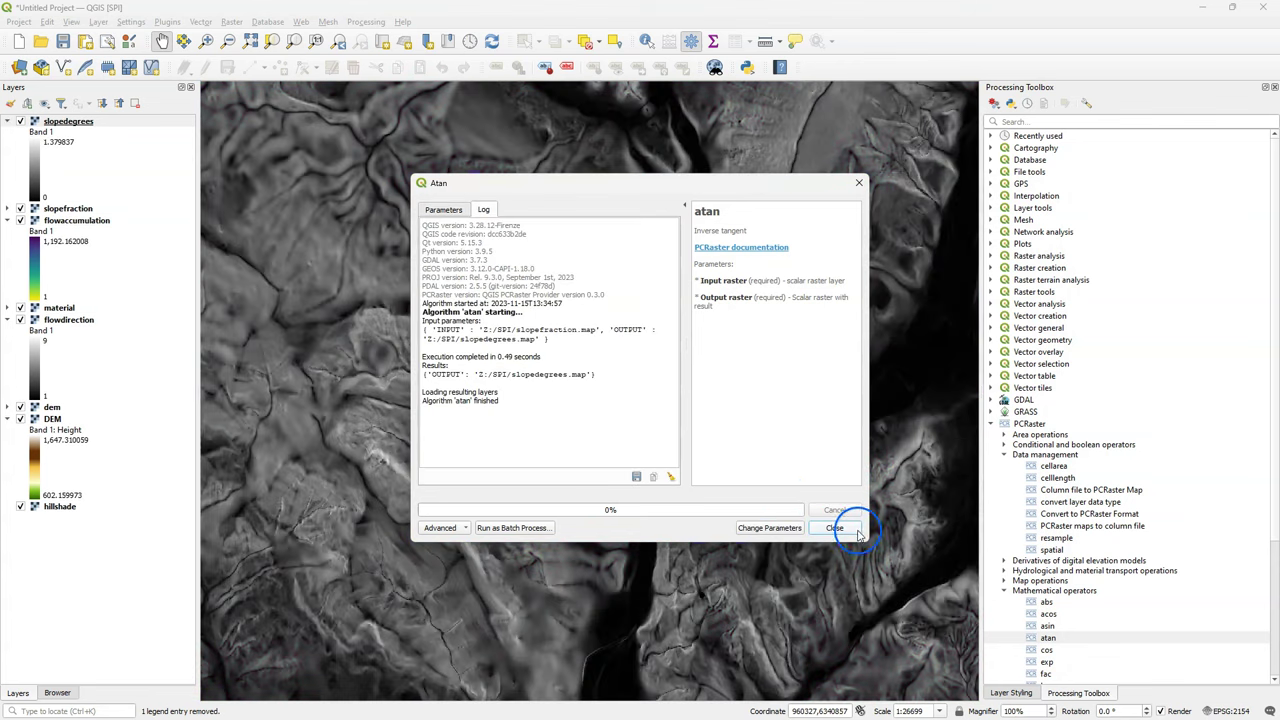
click(836, 527)
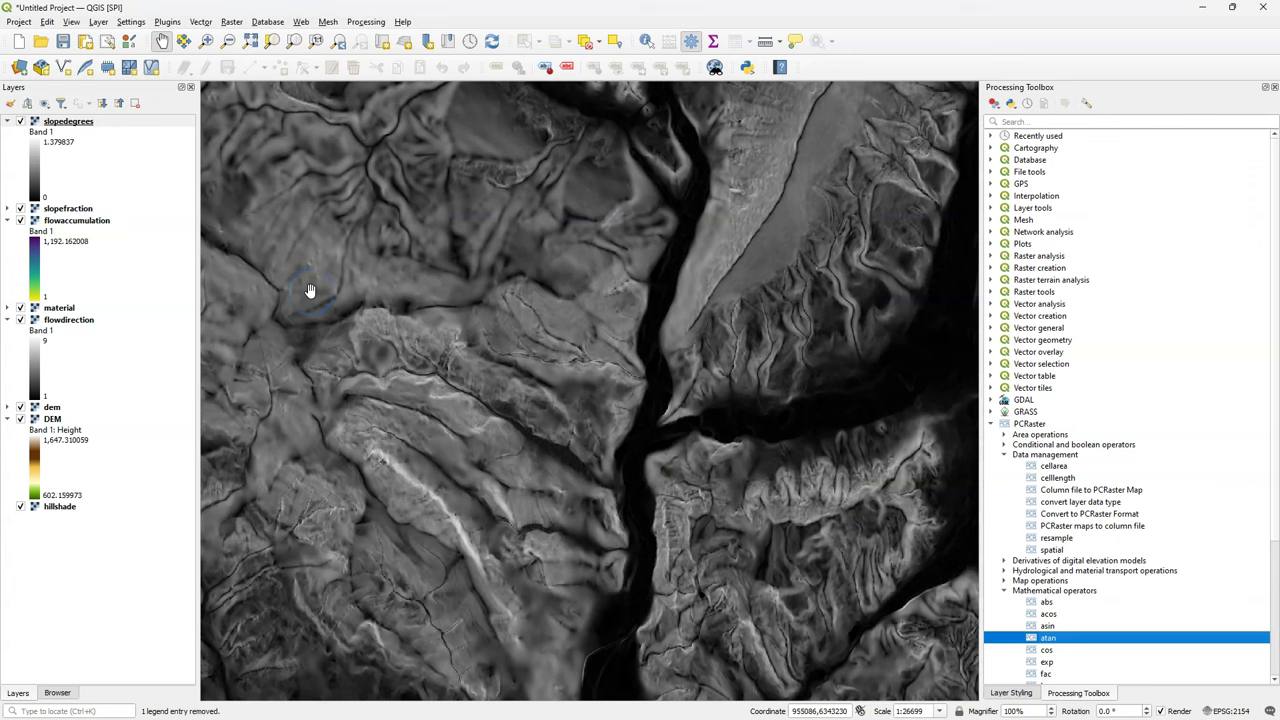
click(231, 21)
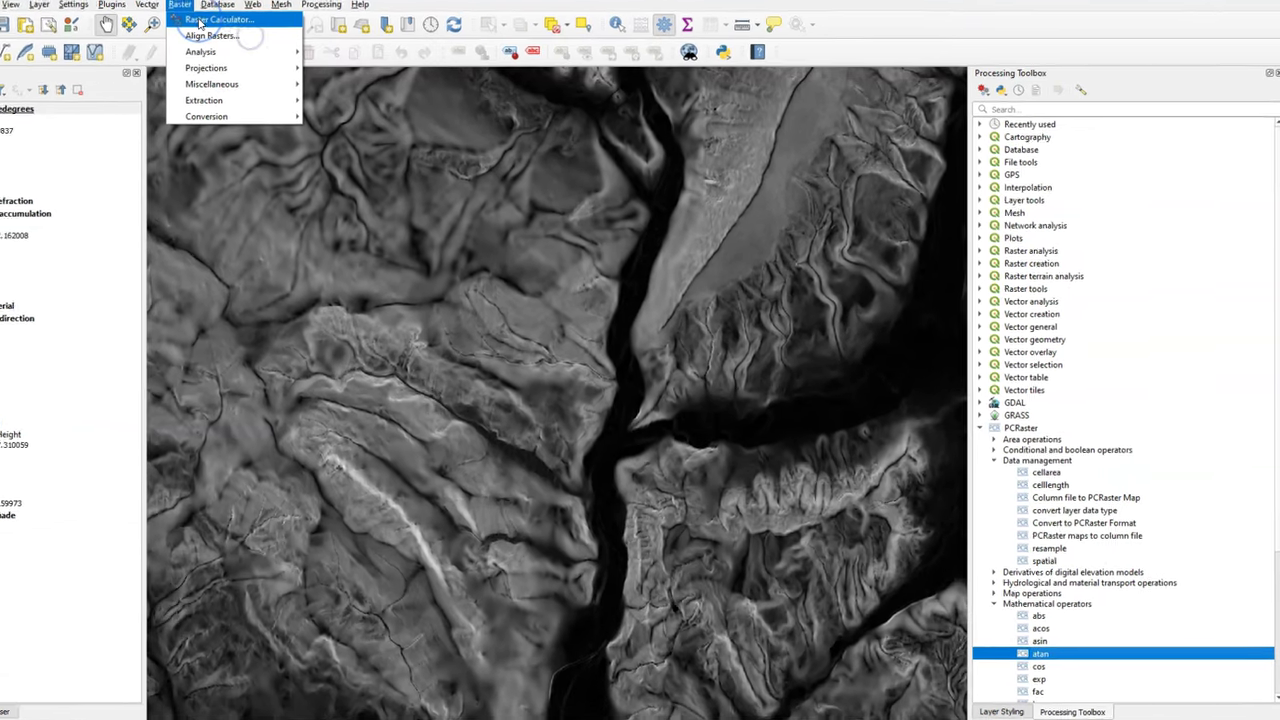
Start the Raster Calculator expression as ln("flowaccumulation@1"*5*5
click(250, 37)
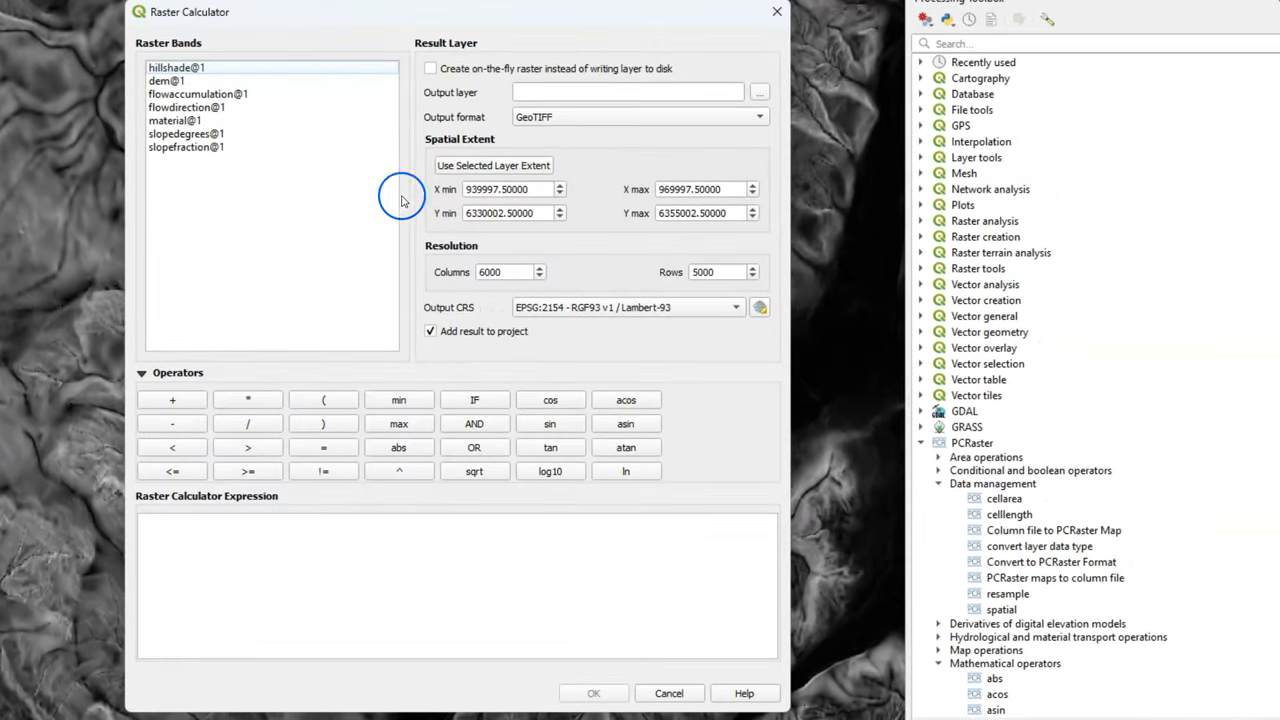
click(628, 471)
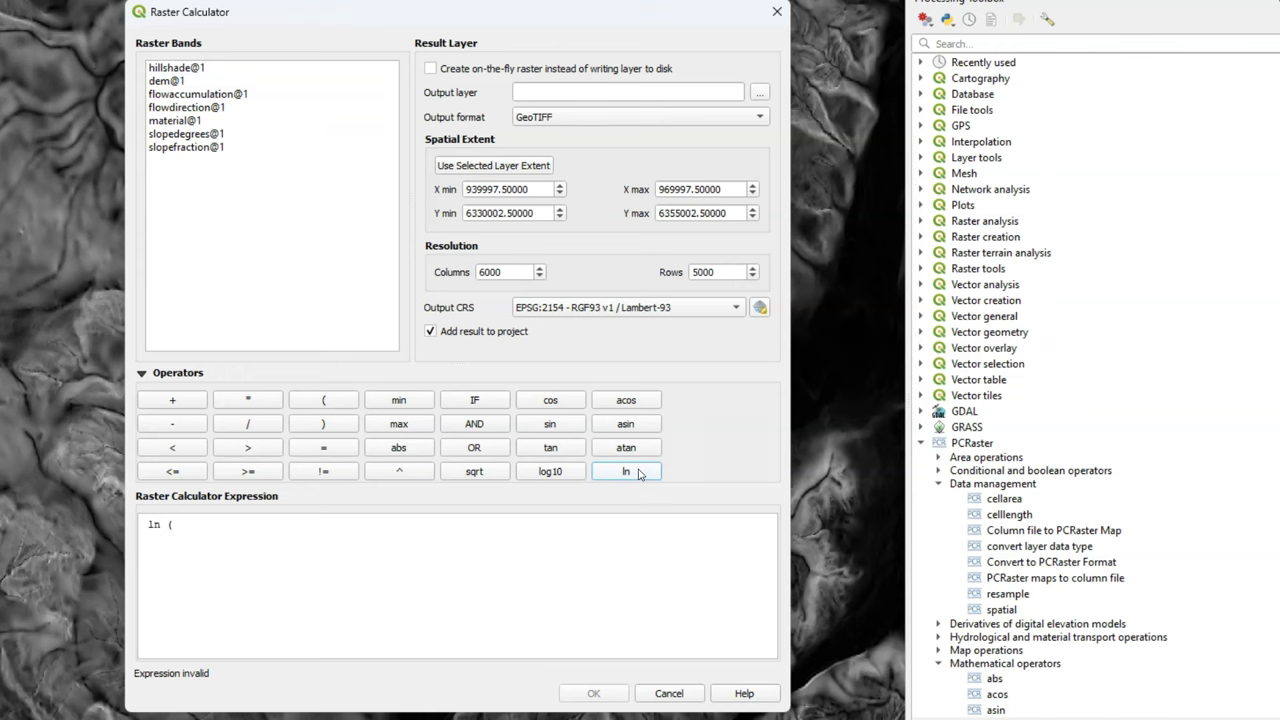
click(194, 94)
double_click(194, 94)
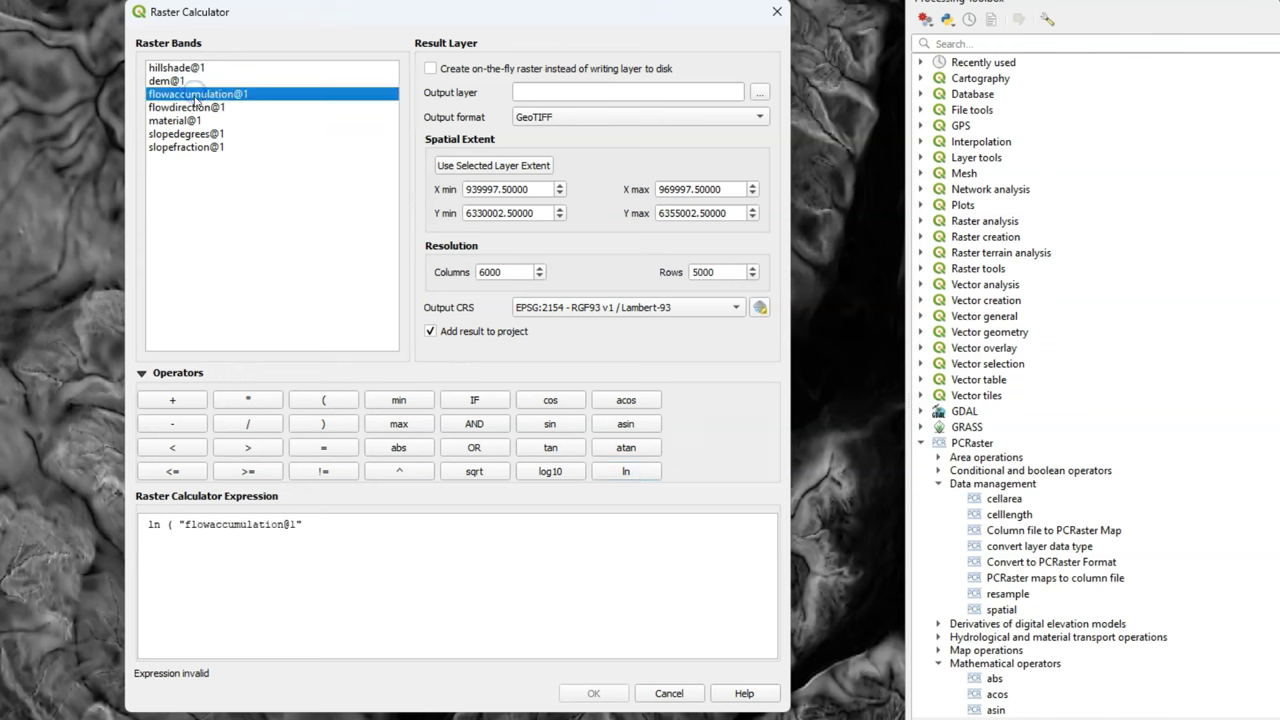
click(250, 400)
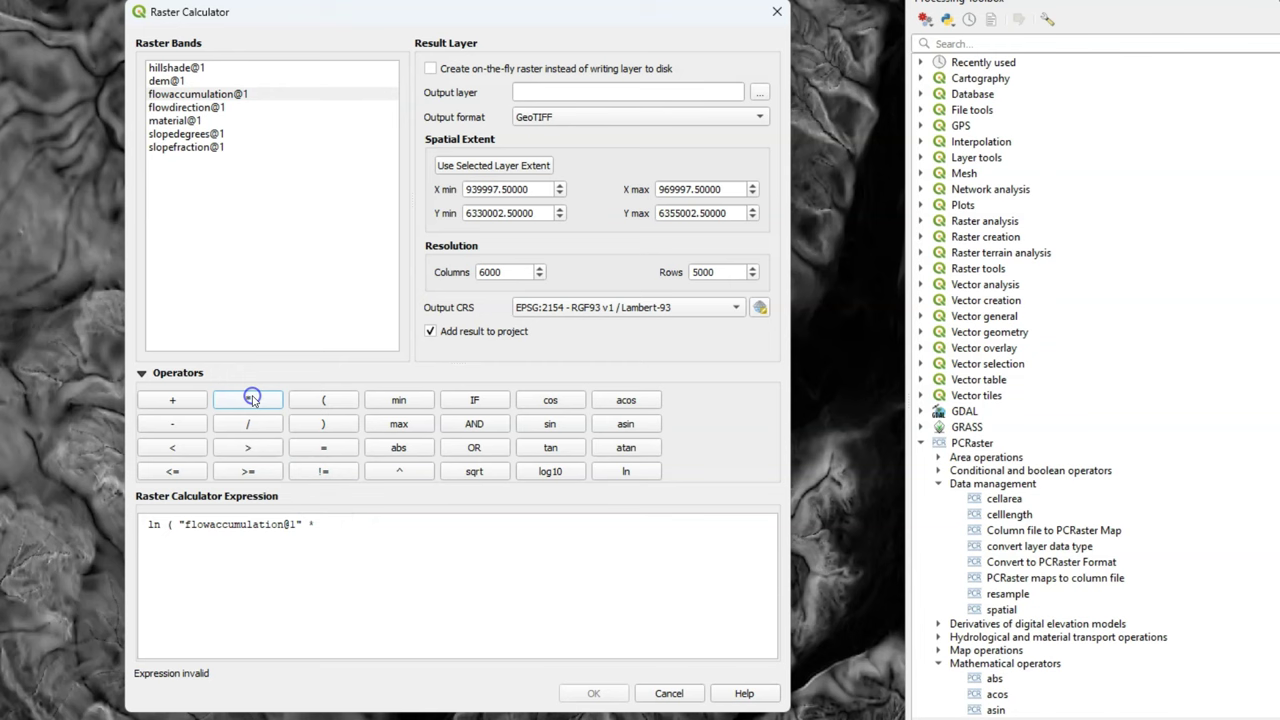
click(346, 517)
text(5)
click(250, 400)
click(340, 518)
text(5 *)
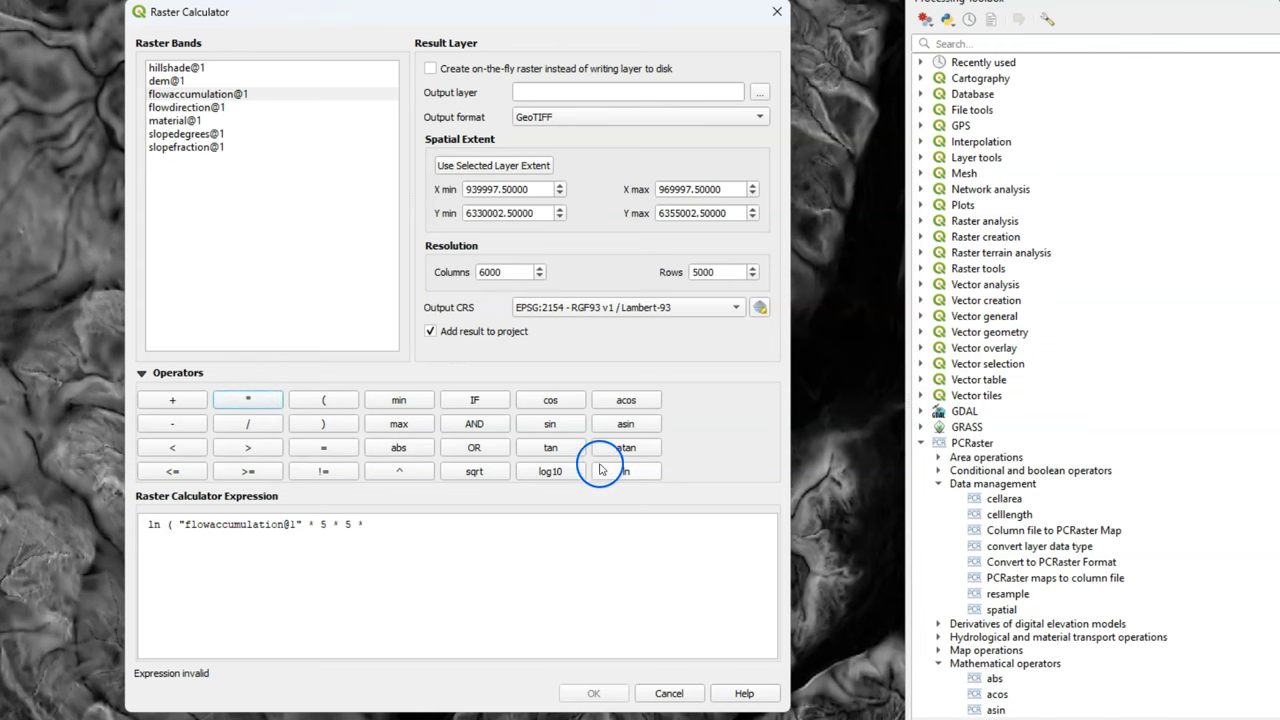
Append tan("slopedegrees@1"*0.01745329) and close both brackets to complete the expression
click(549, 449)
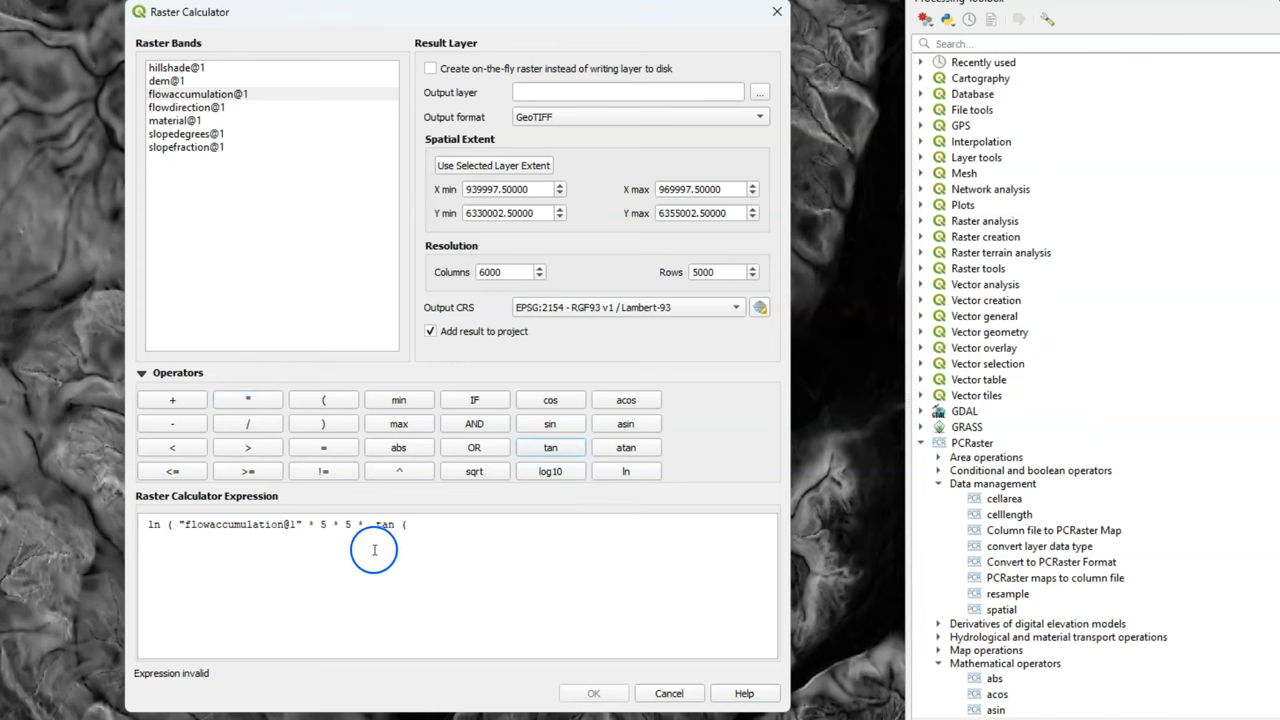
double_click(184, 133)
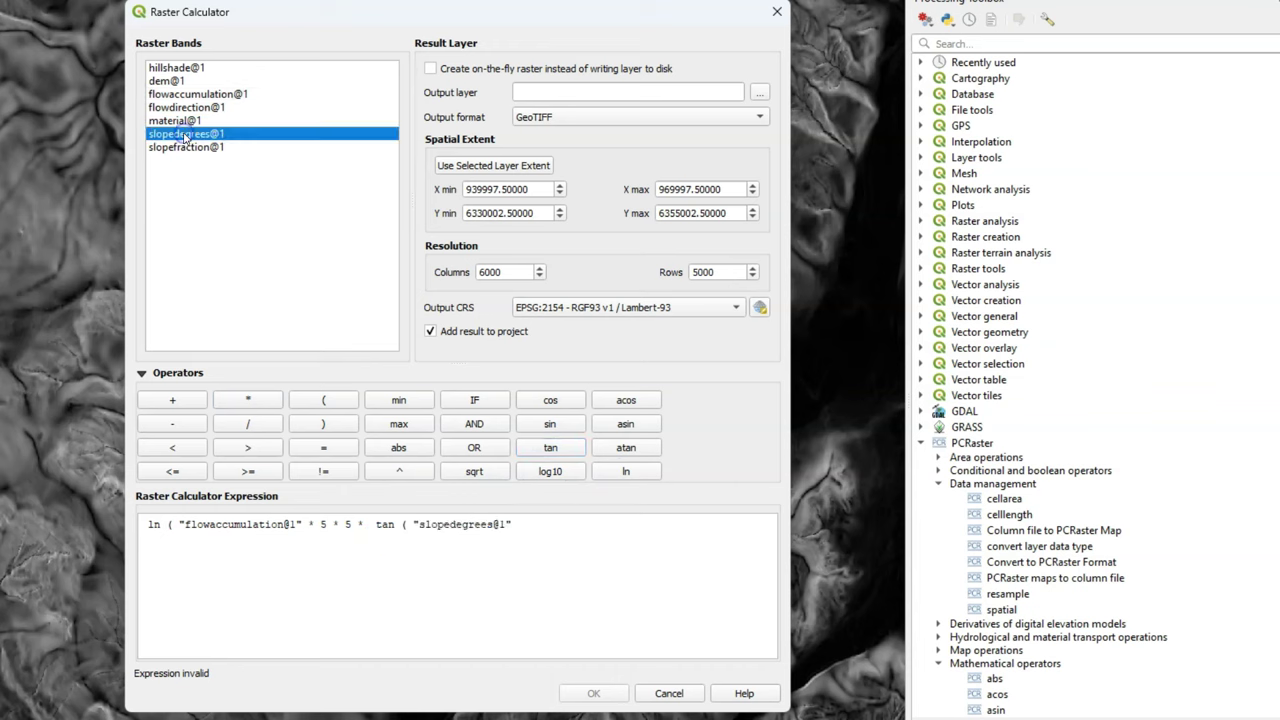
click(413, 524)
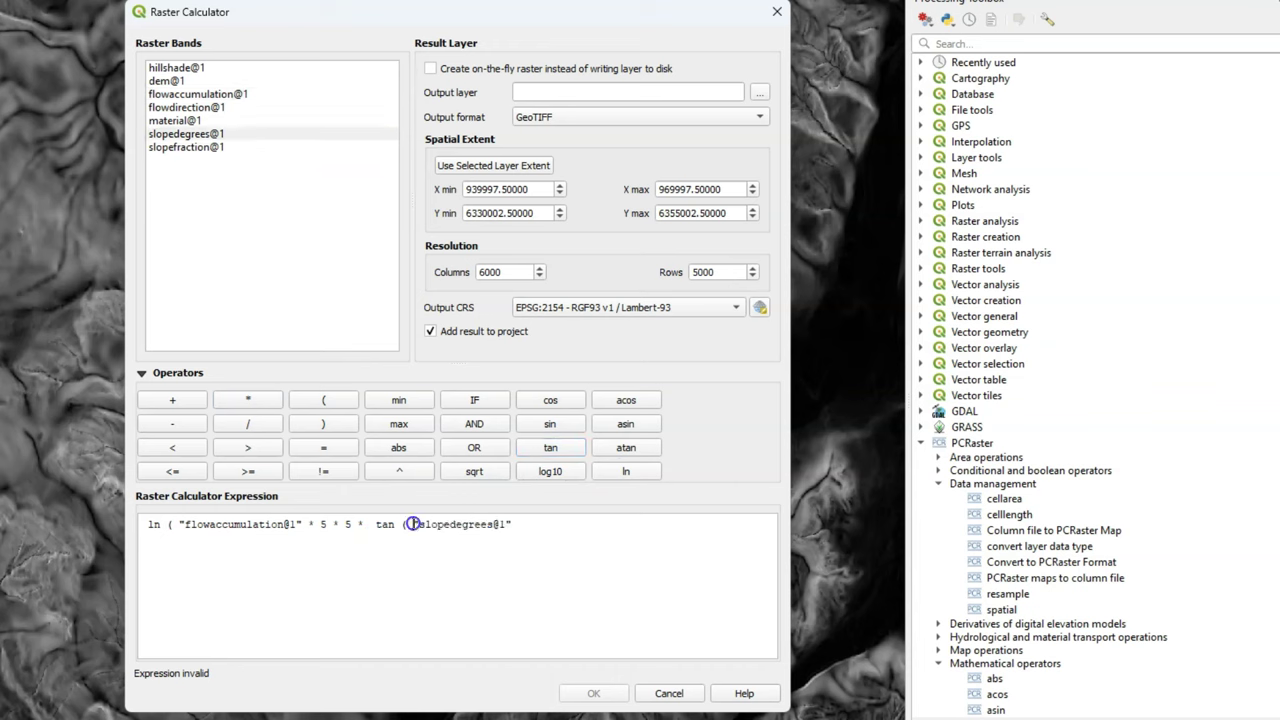
click(534, 523)
click(533, 542)
click(248, 400)
text(0.01745329)
click(330, 424)
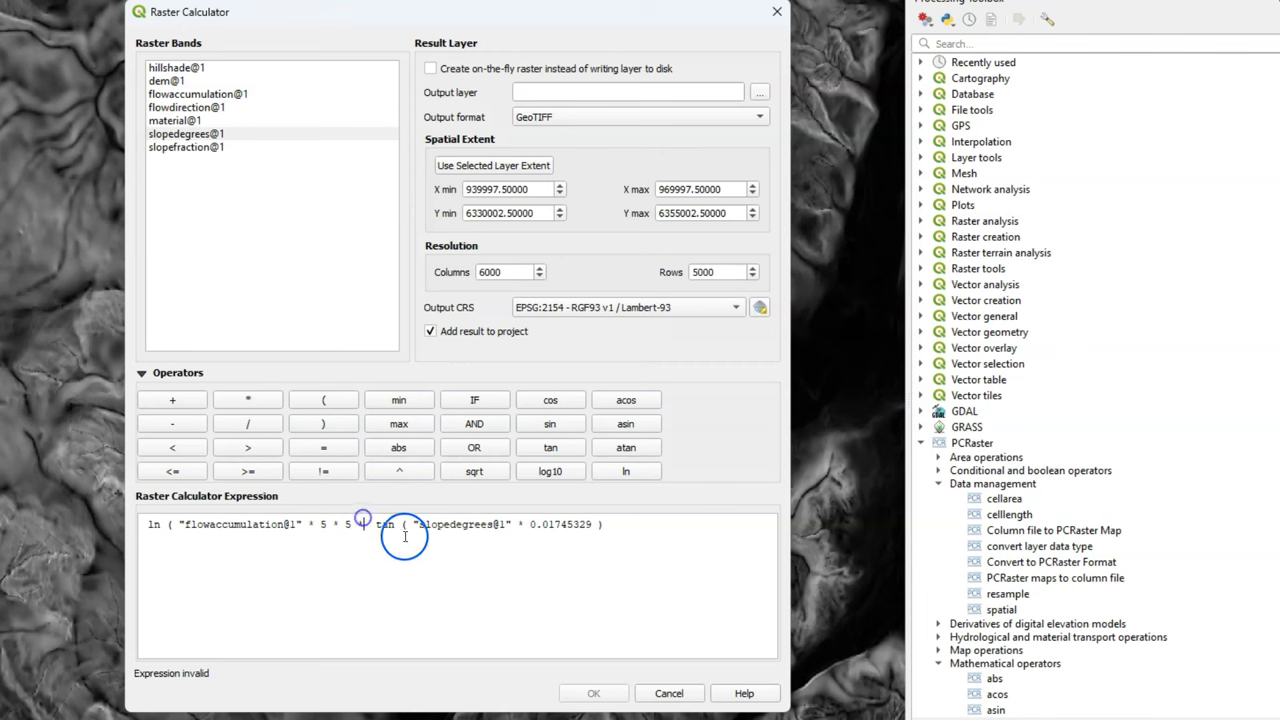
click(318, 424)
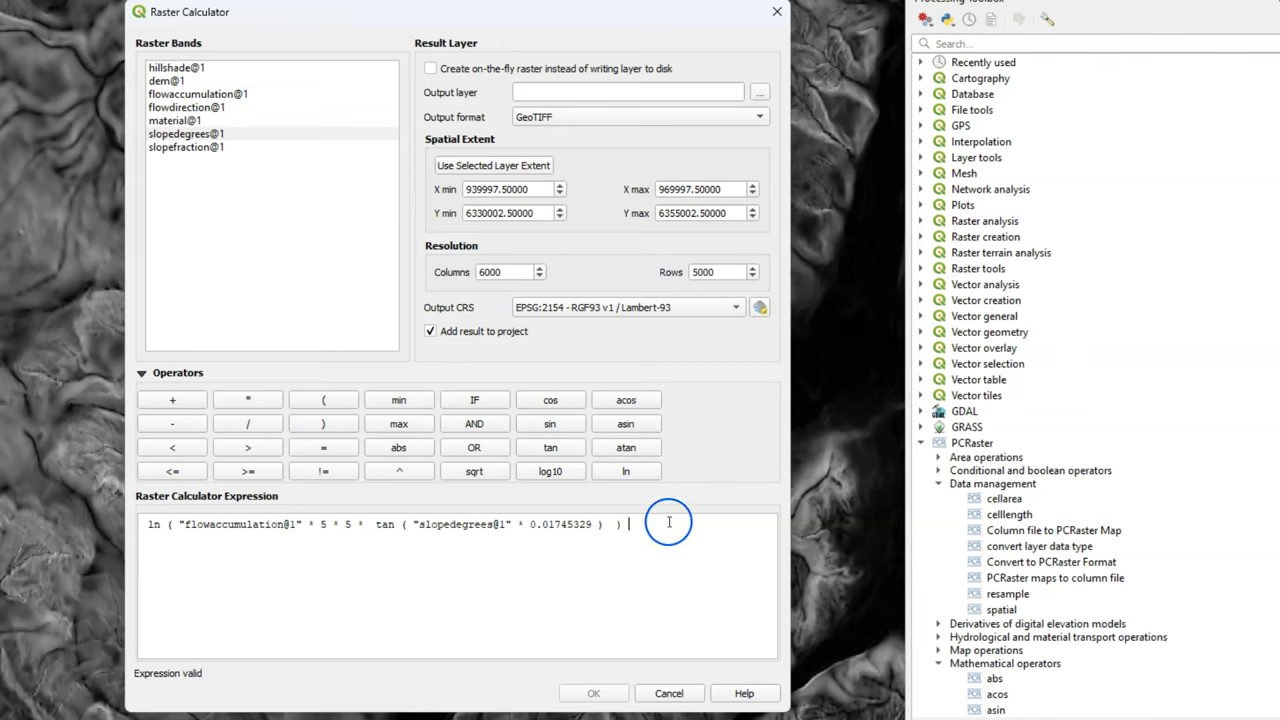
Save the calculator output as Z:\SPI\spi.tif and run the calculation
click(760, 92)
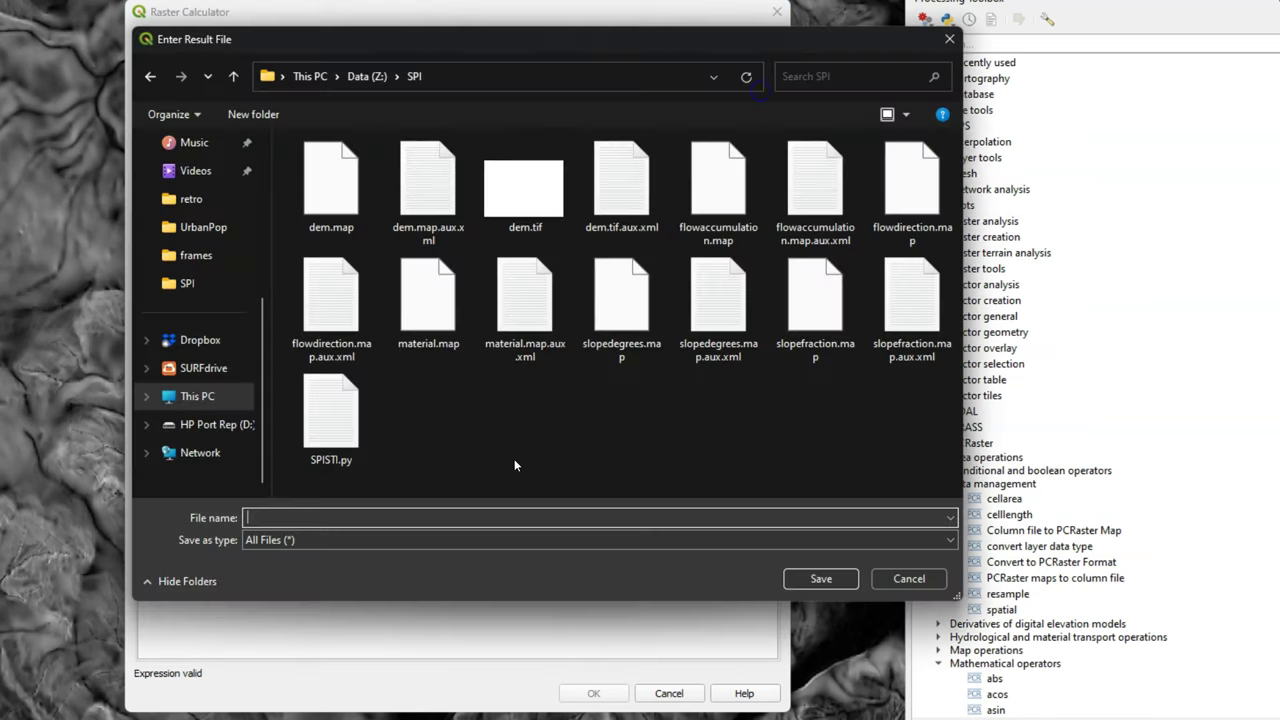
text(spi.tif)
click(806, 577)
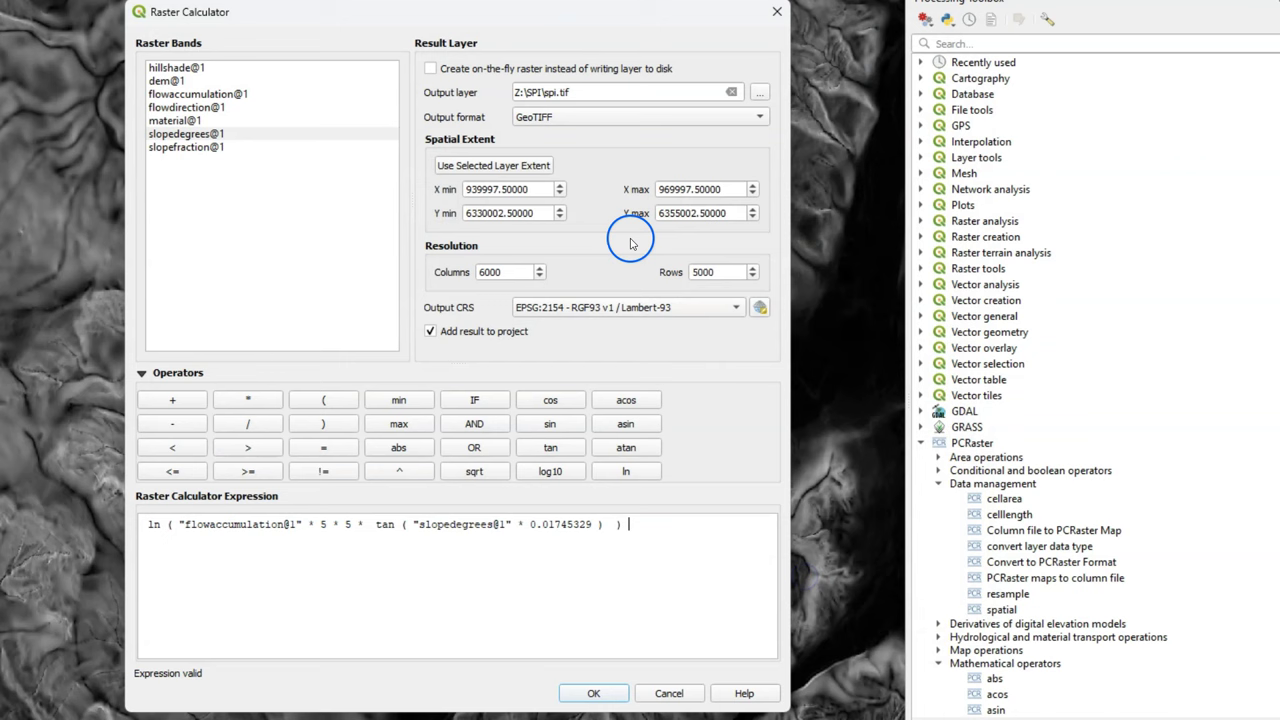
click(590, 693)
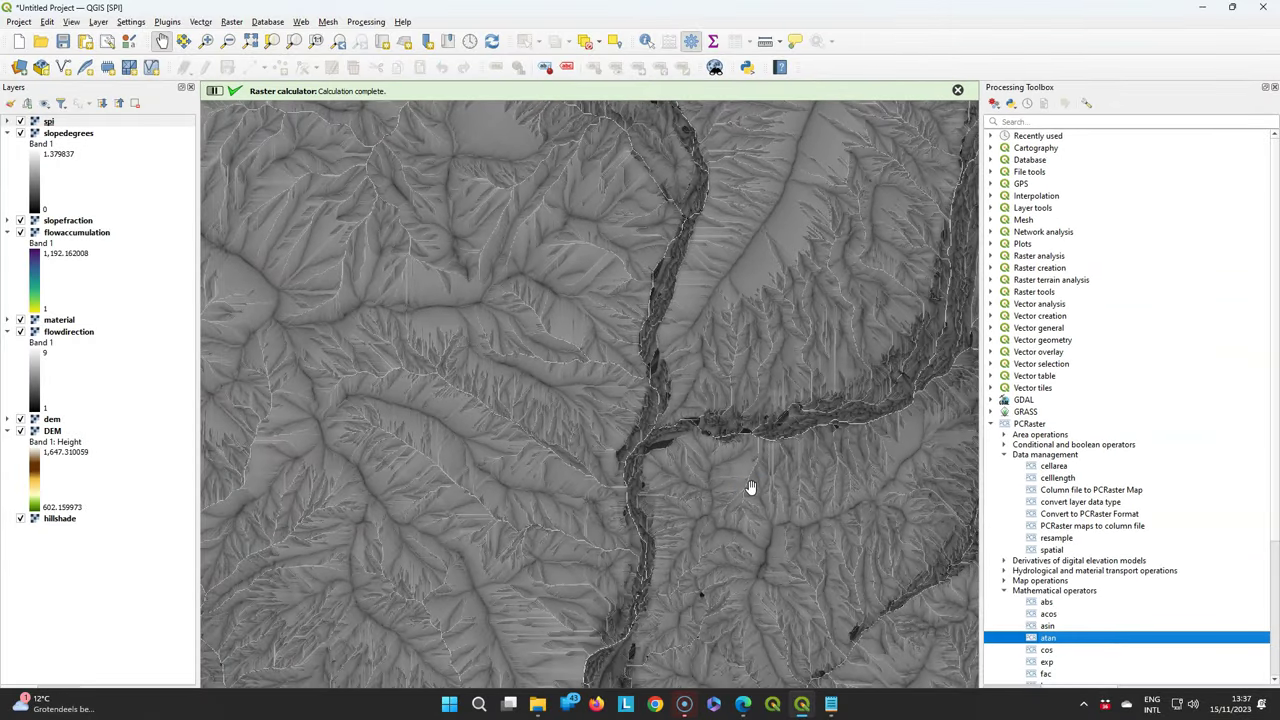
Render spi as singleband pseudocolor with minimum 0 and expand its legend
click(750, 486)
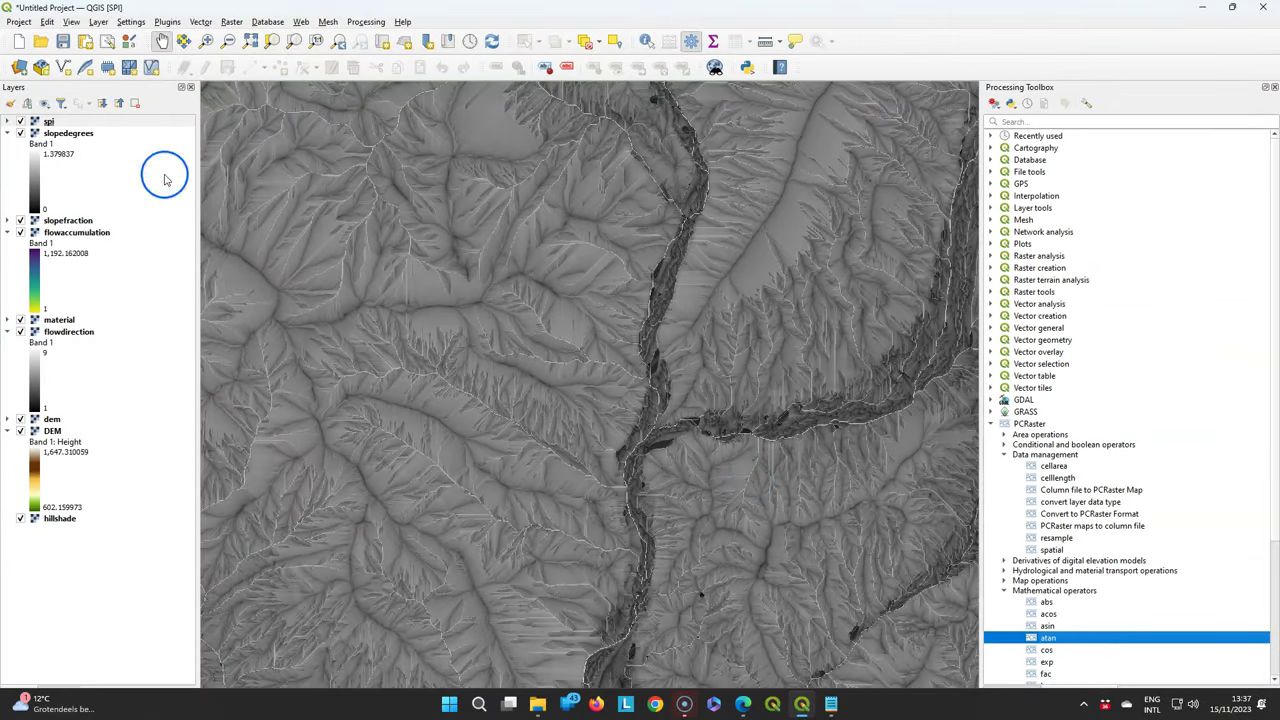
click(10, 104)
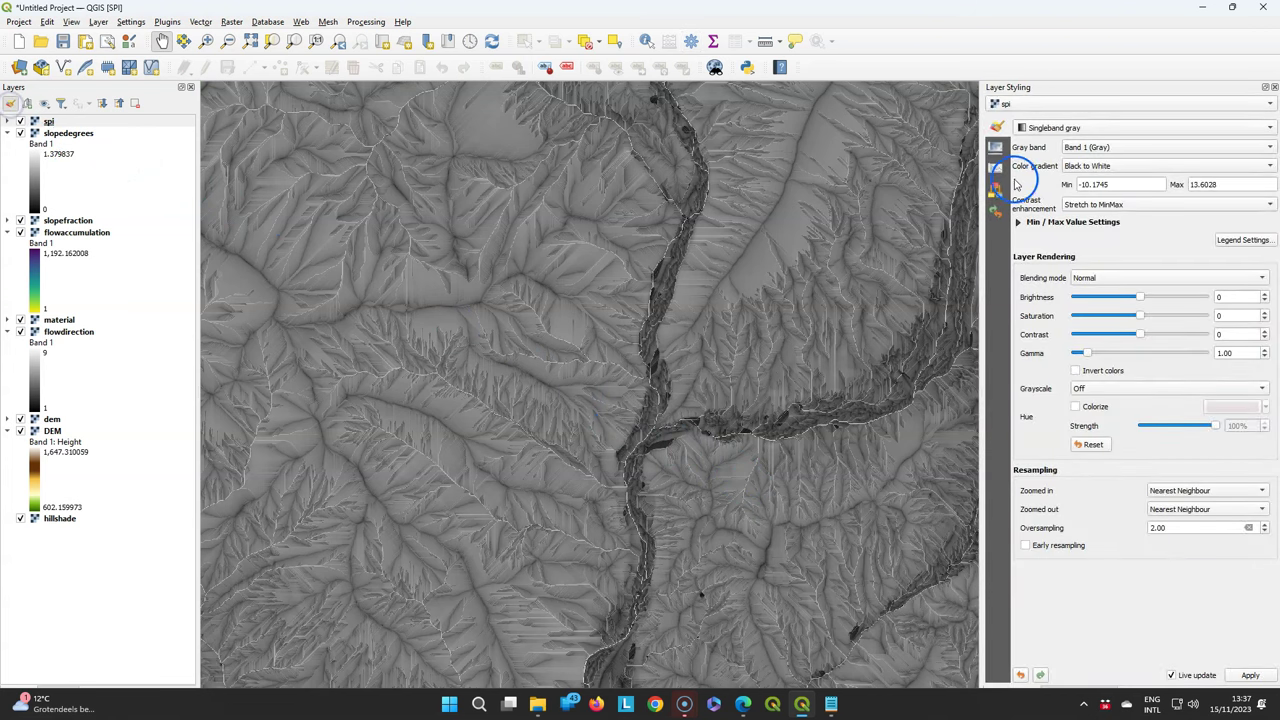
click(1062, 133)
click(1066, 142)
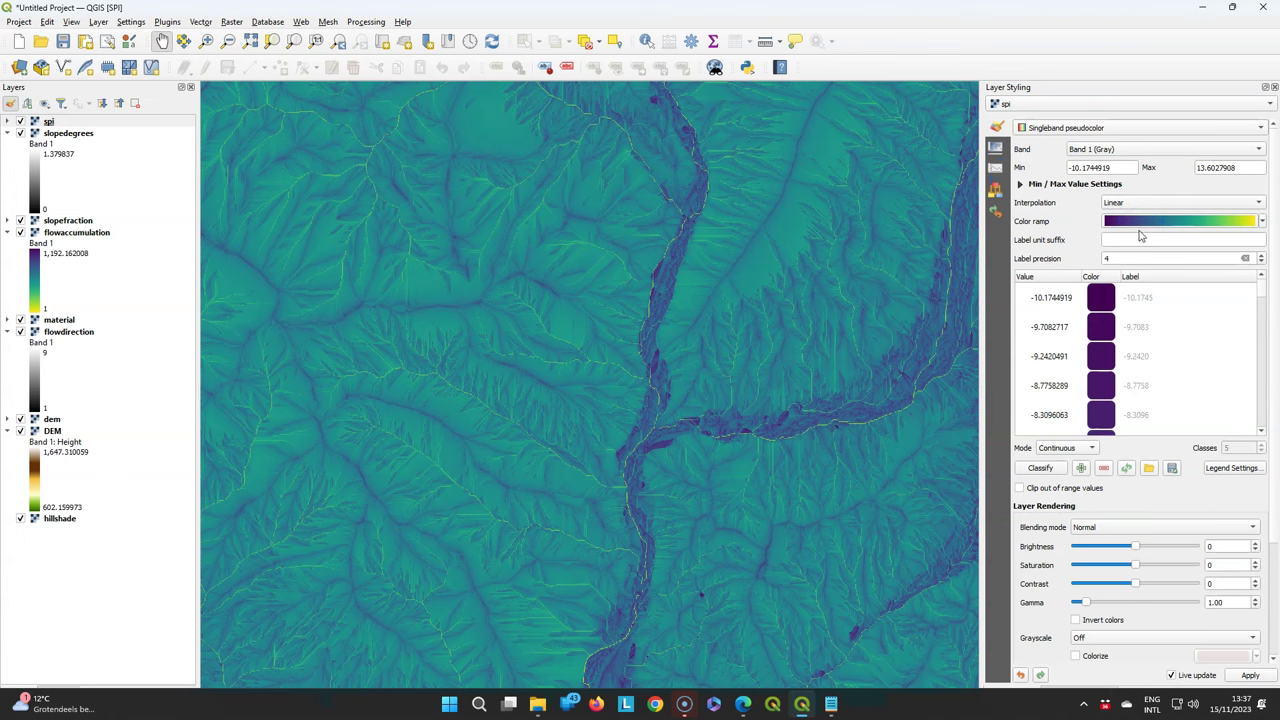
triple_click(1100, 167)
text(0)
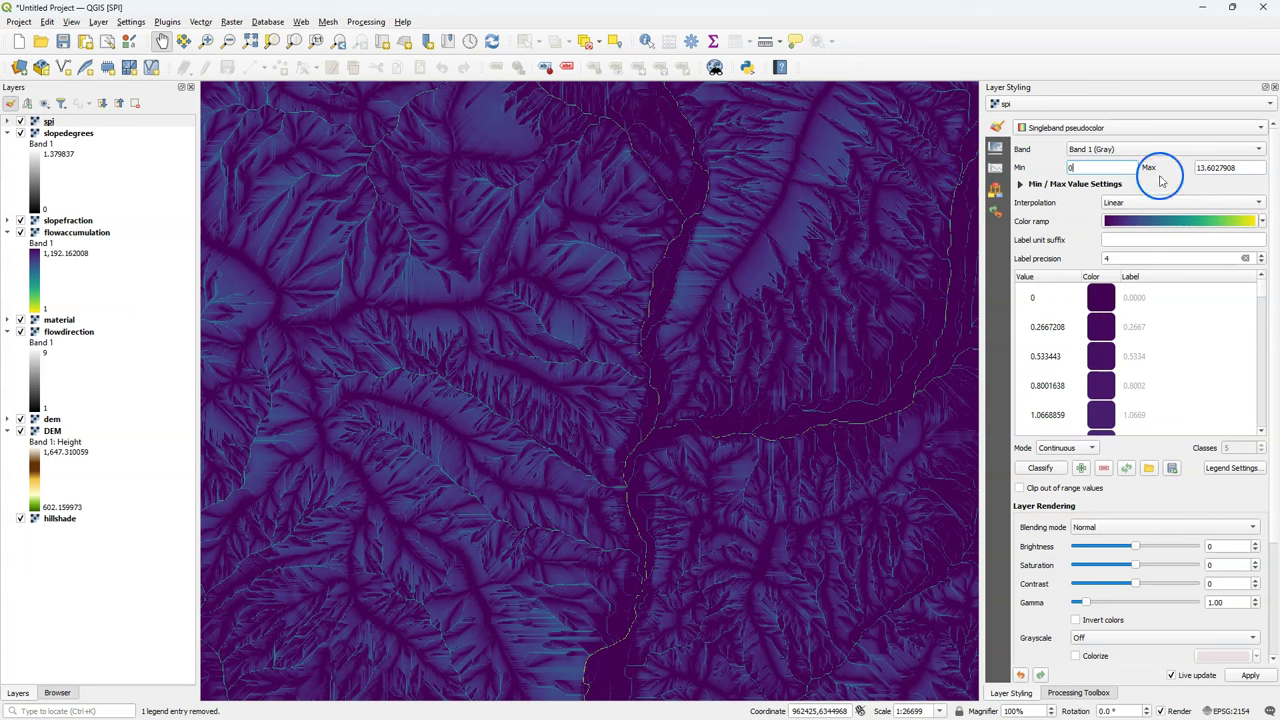
click(8, 121)
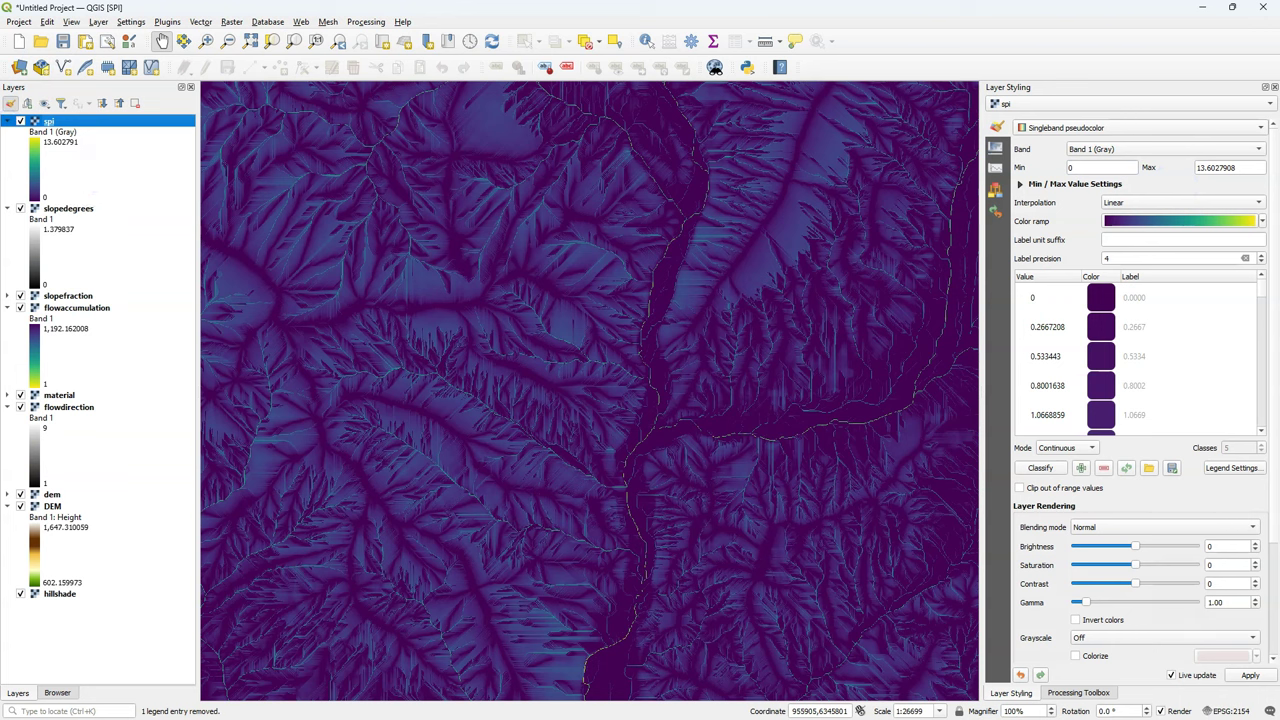
click(231, 21)
Open the Raster Calculator and enter ( "flowaccumulation@1" * 5 * 5 as the start of the expression
click(255, 33)
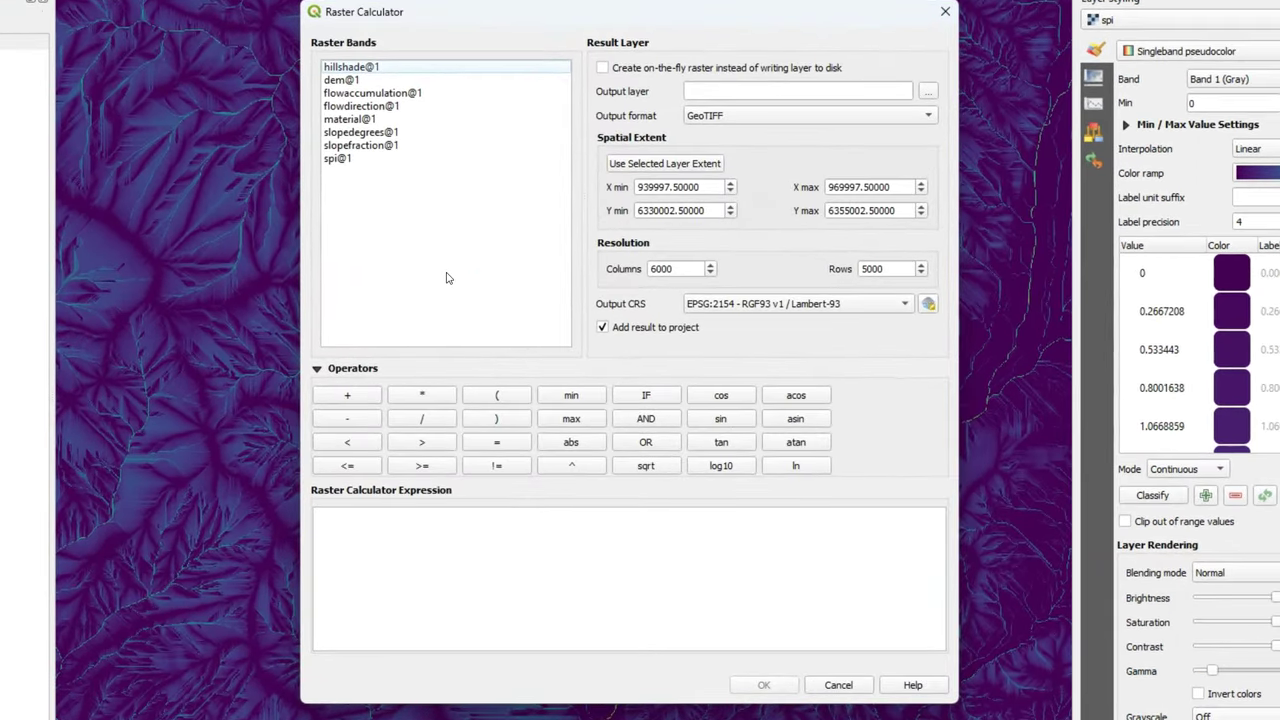
click(391, 190)
click(497, 397)
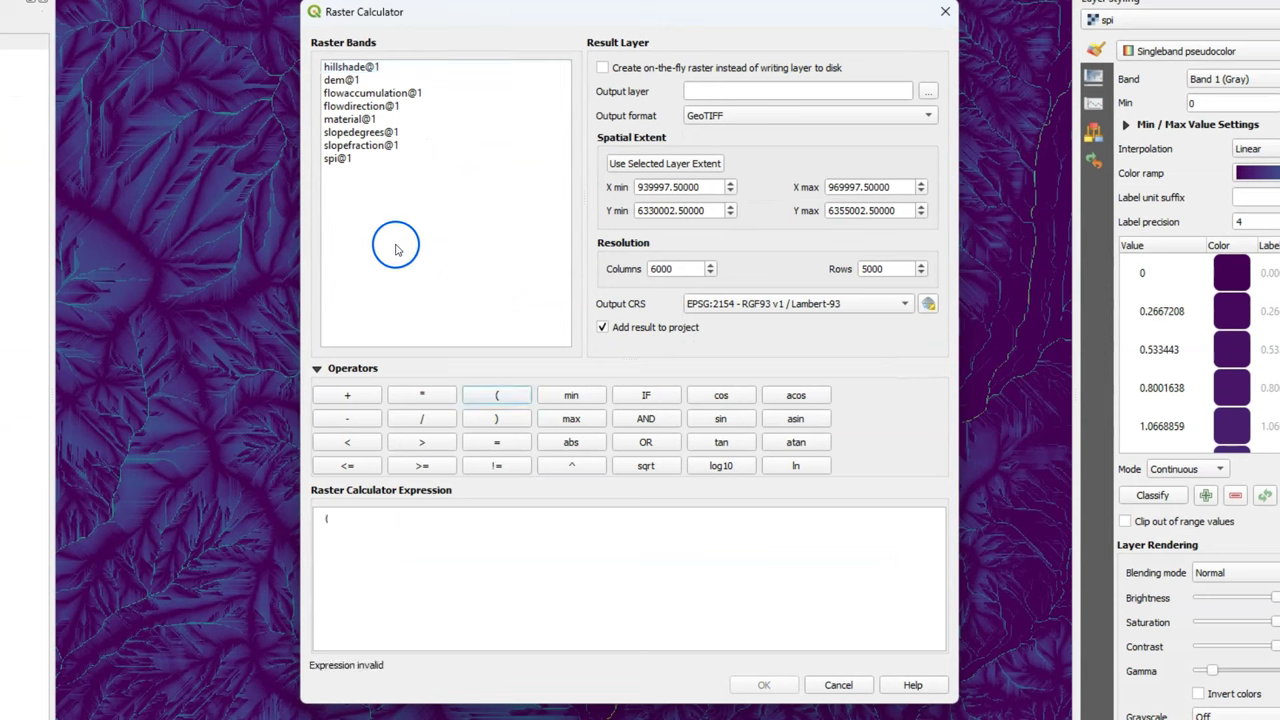
click(375, 93)
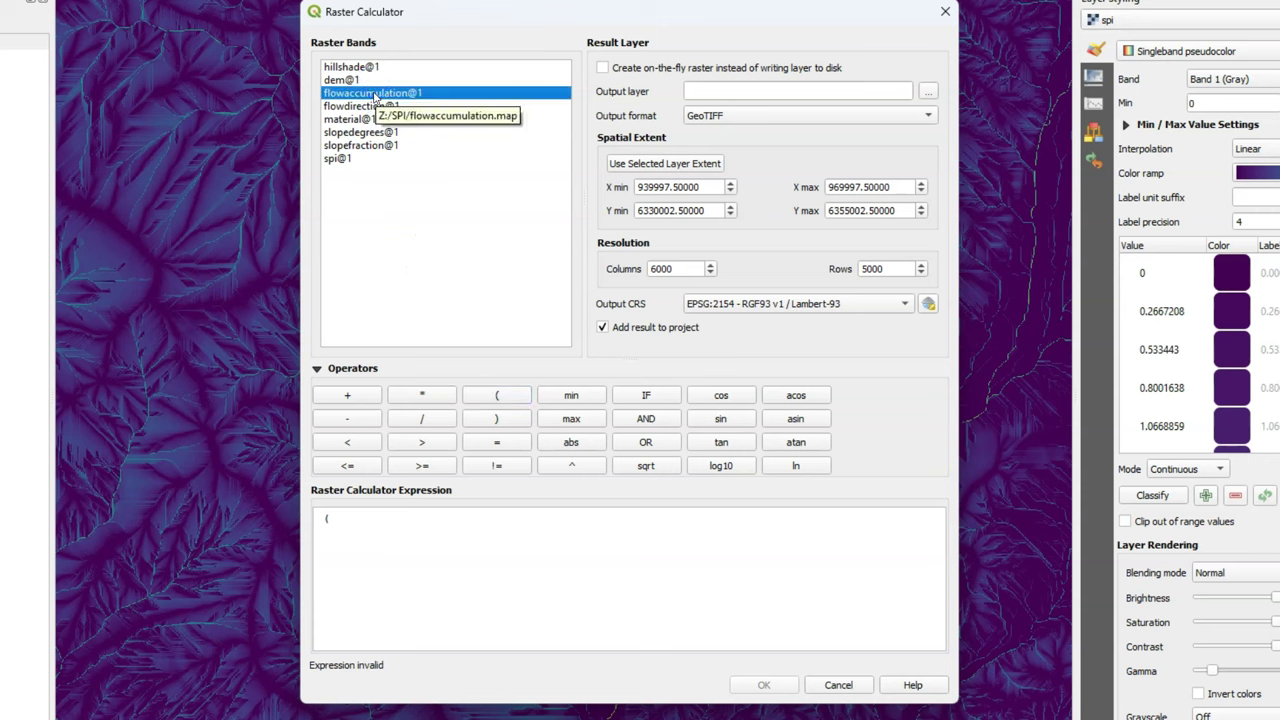
double_click(375, 93)
click(517, 469)
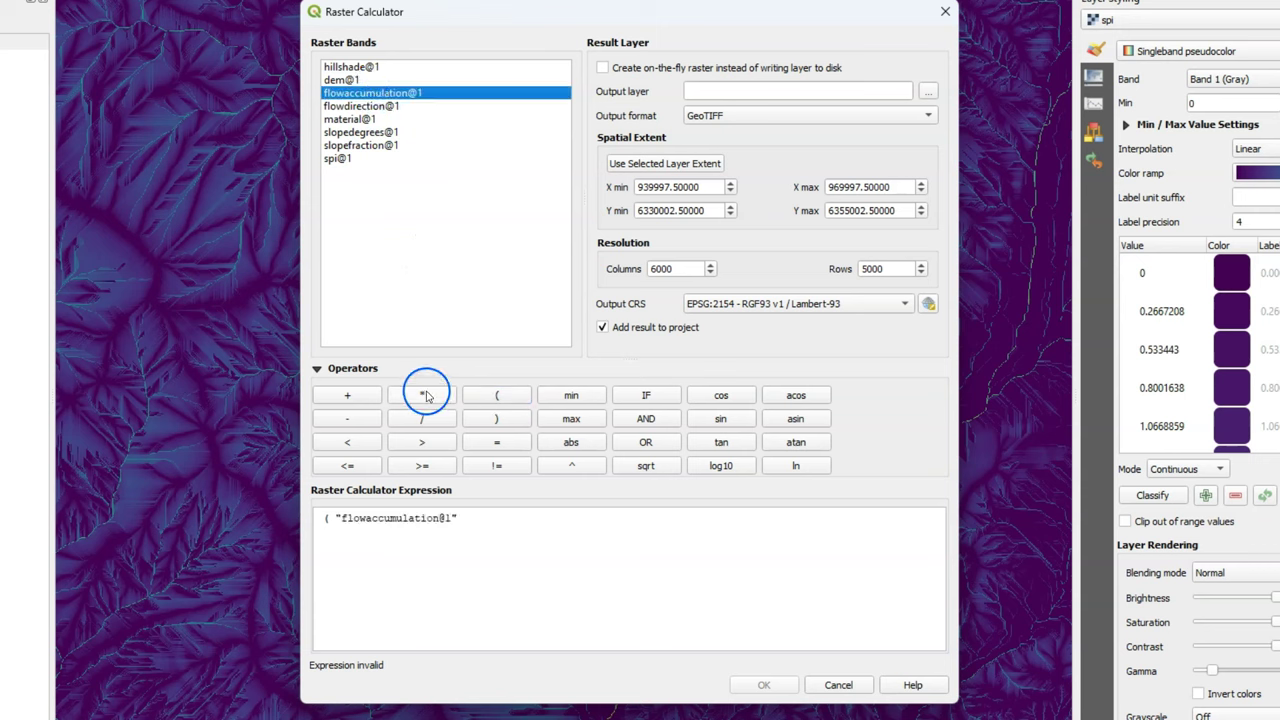
click(422, 396)
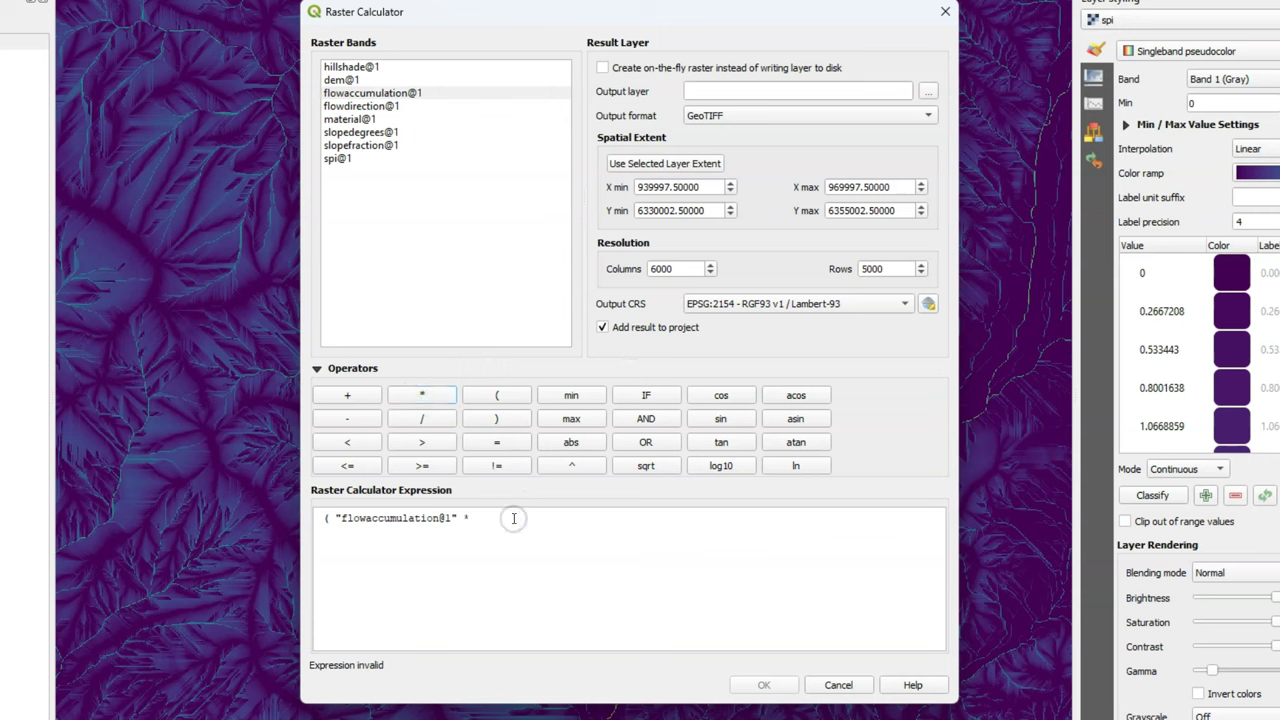
click(513, 518)
text(5)
click(422, 395)
click(518, 521)
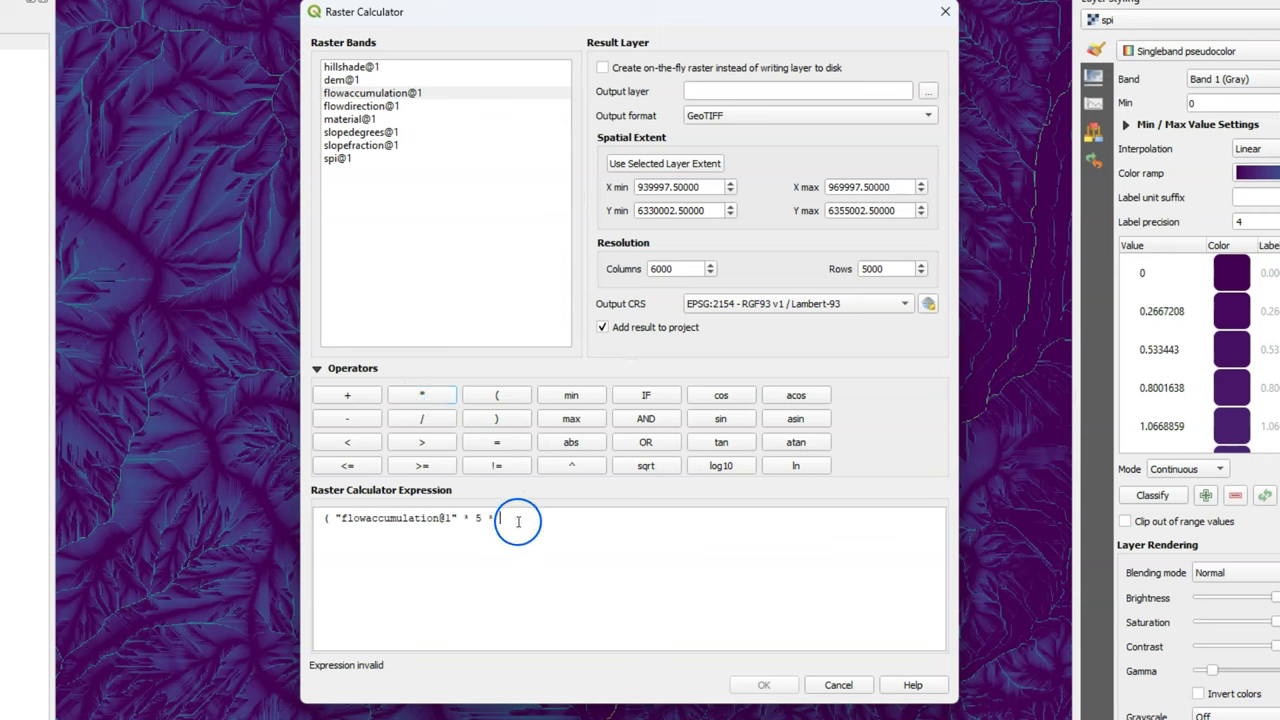
text(5)
Close the bracket, divide by 22.13, wrap it in outer brackets and raise it to 0.6
click(496, 418)
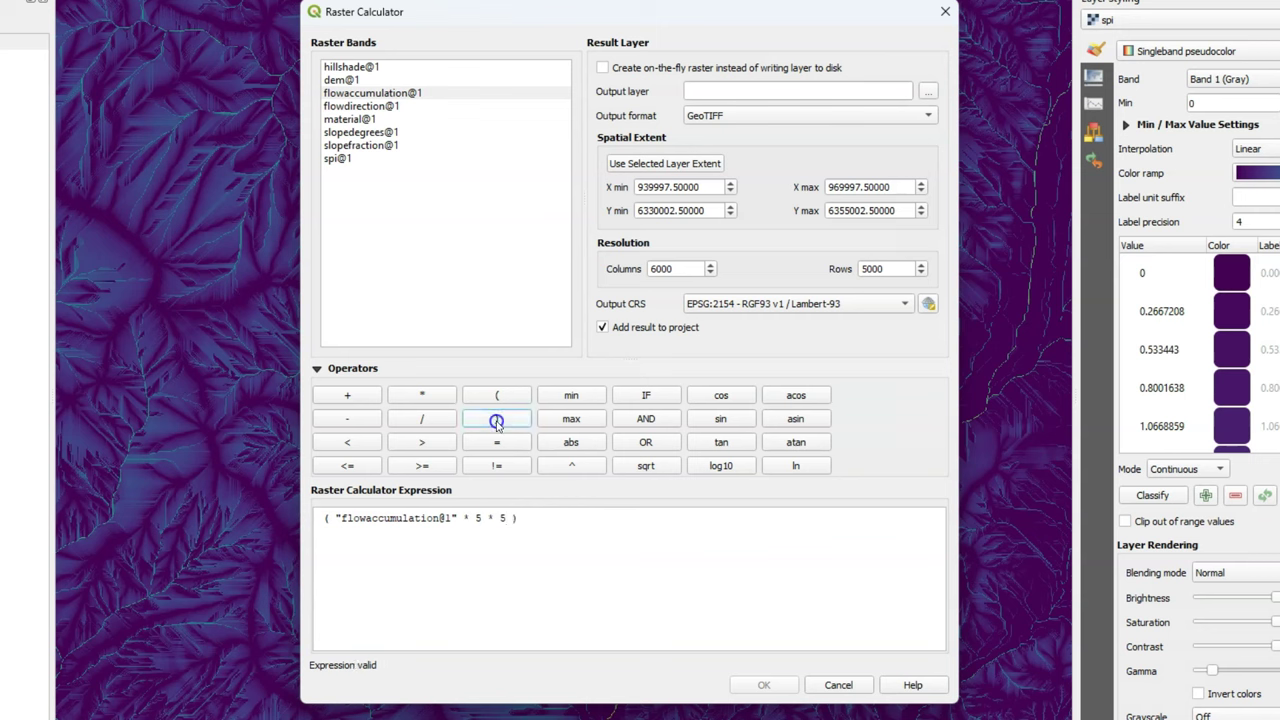
click(416, 418)
text(22.13)
click(318, 518)
click(496, 395)
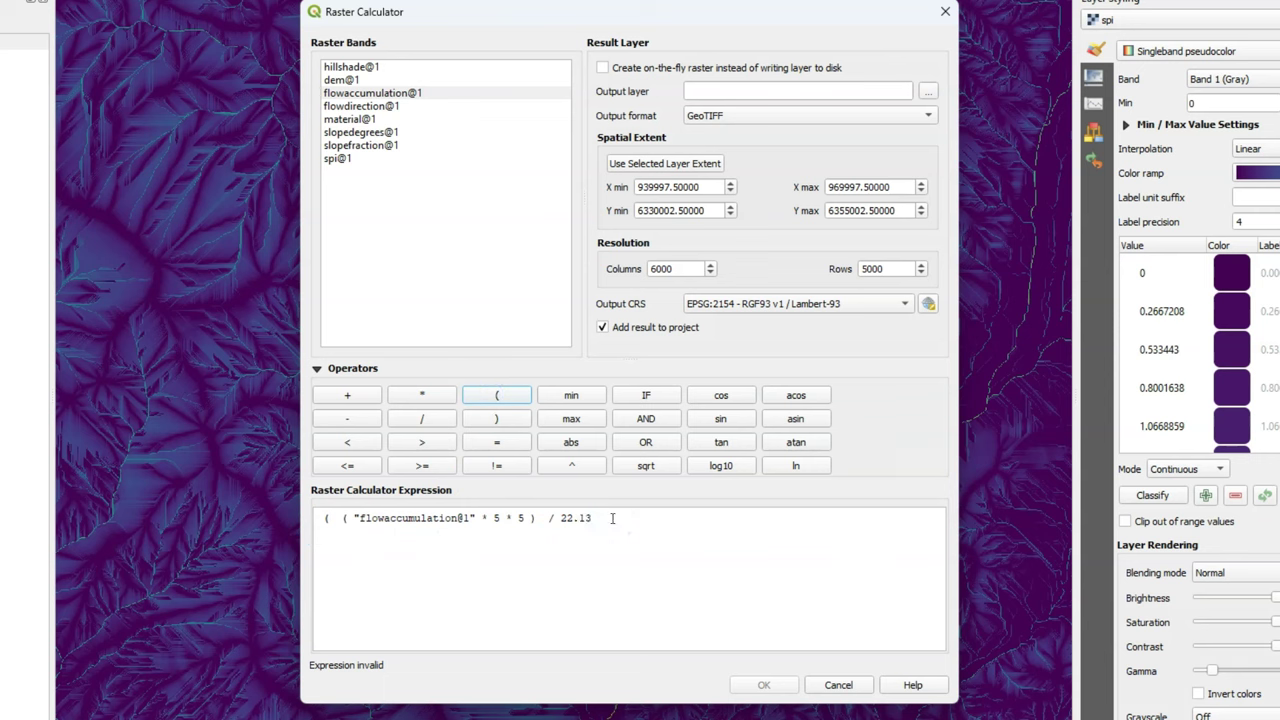
click(499, 420)
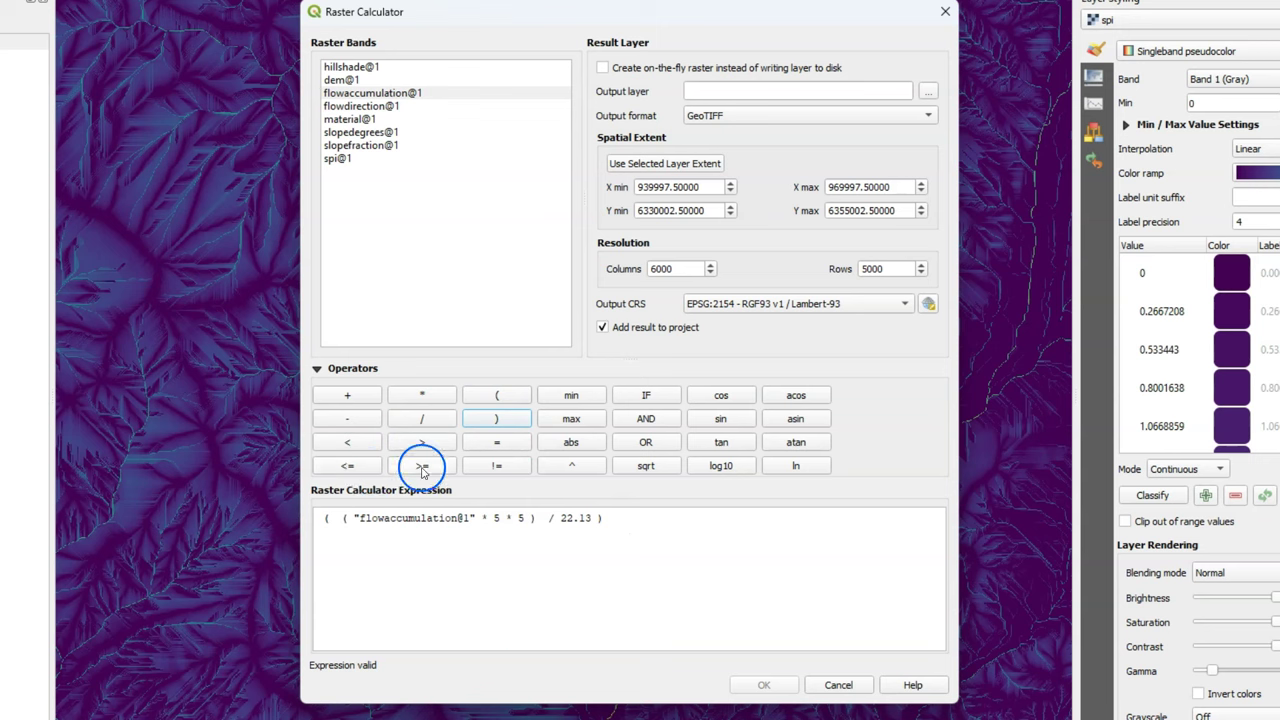
click(565, 465)
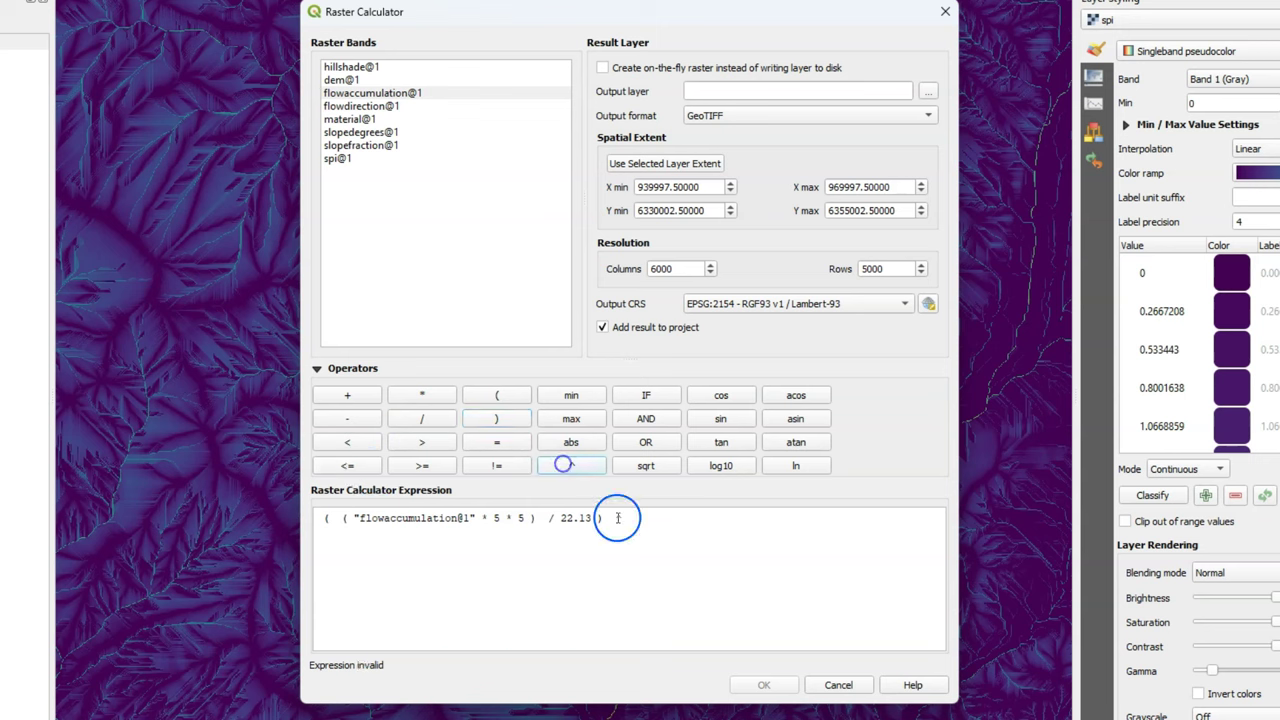
click(633, 516)
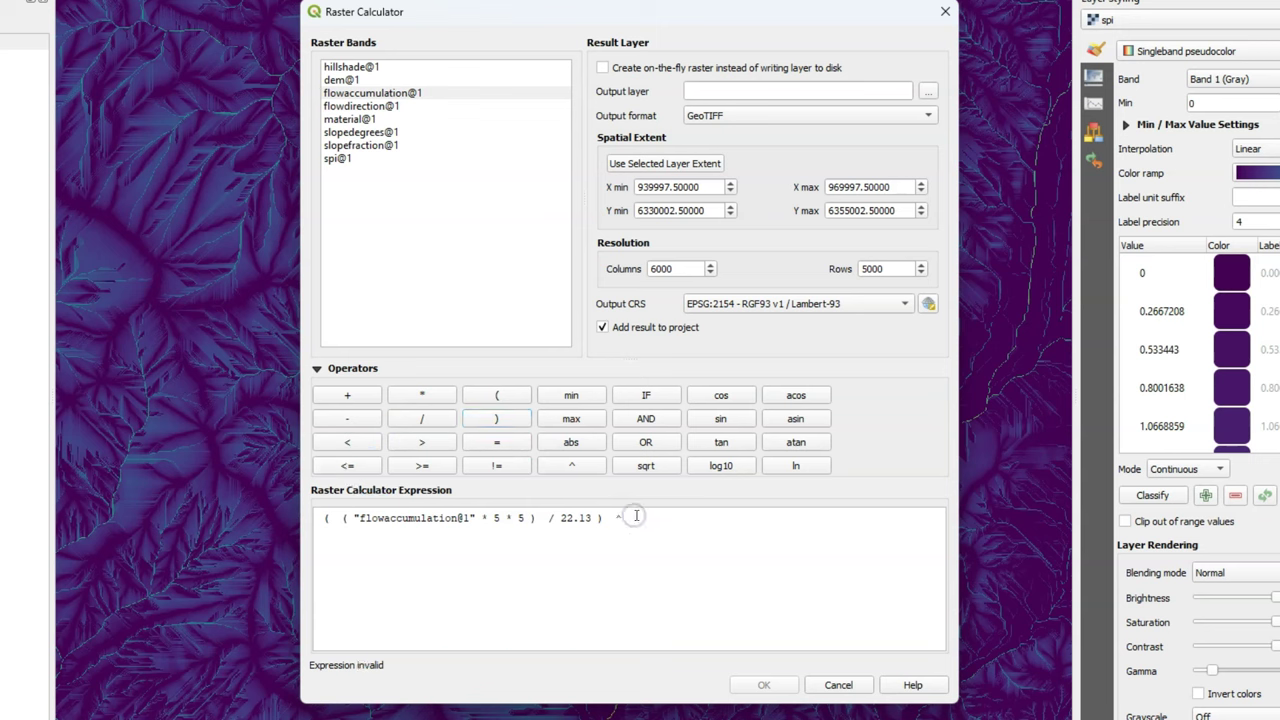
text(0.6)
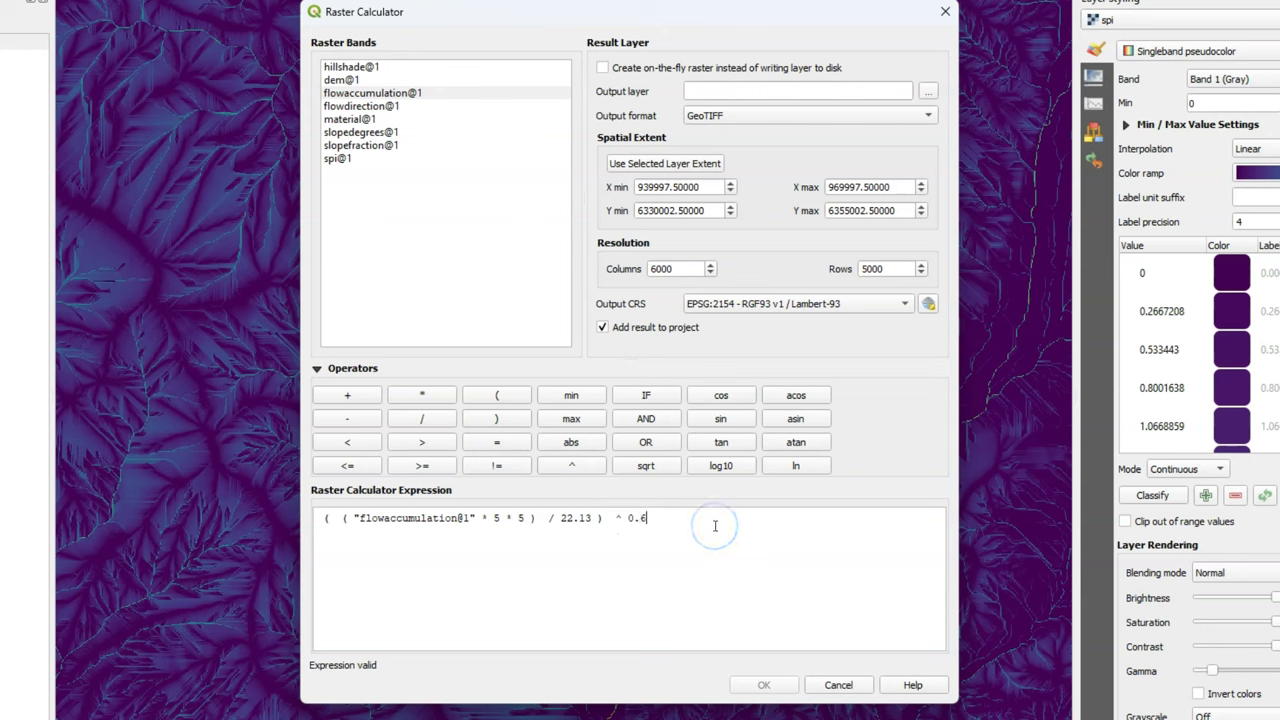
click(323, 518)
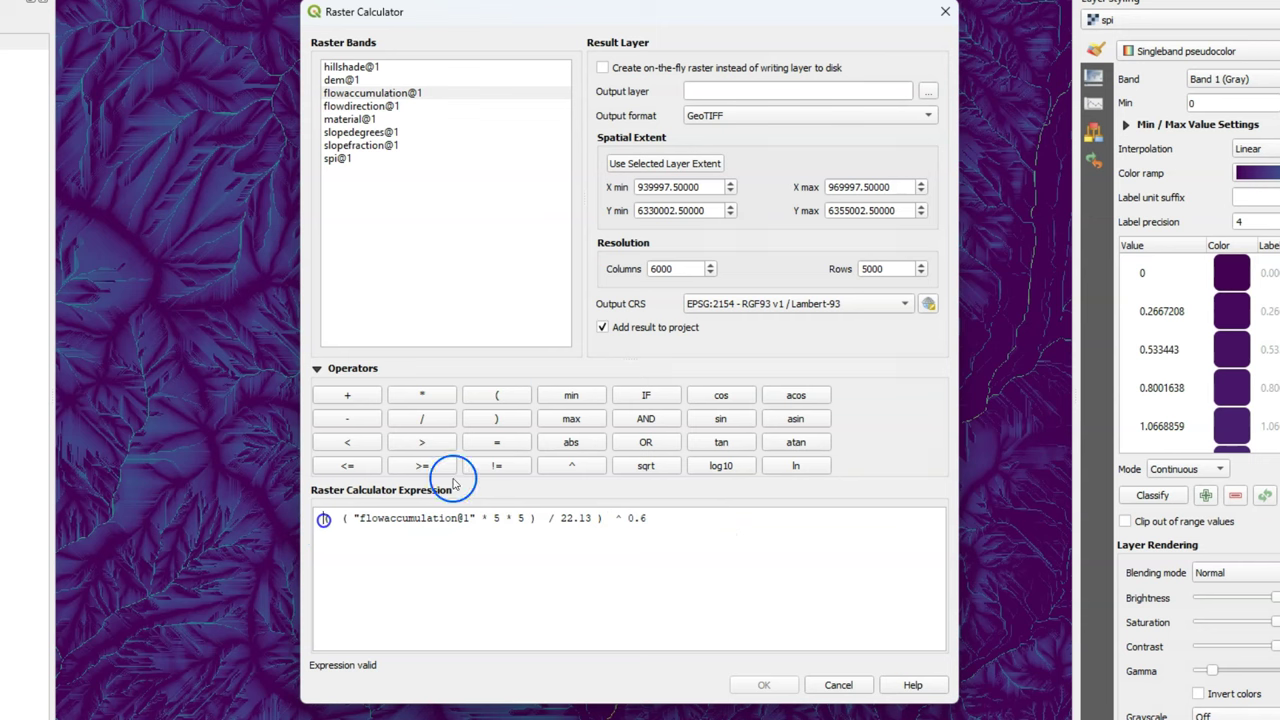
Bracket the power term and multiply it by (sin("slopedegrees@1"
click(496, 395)
click(496, 418)
click(421, 395)
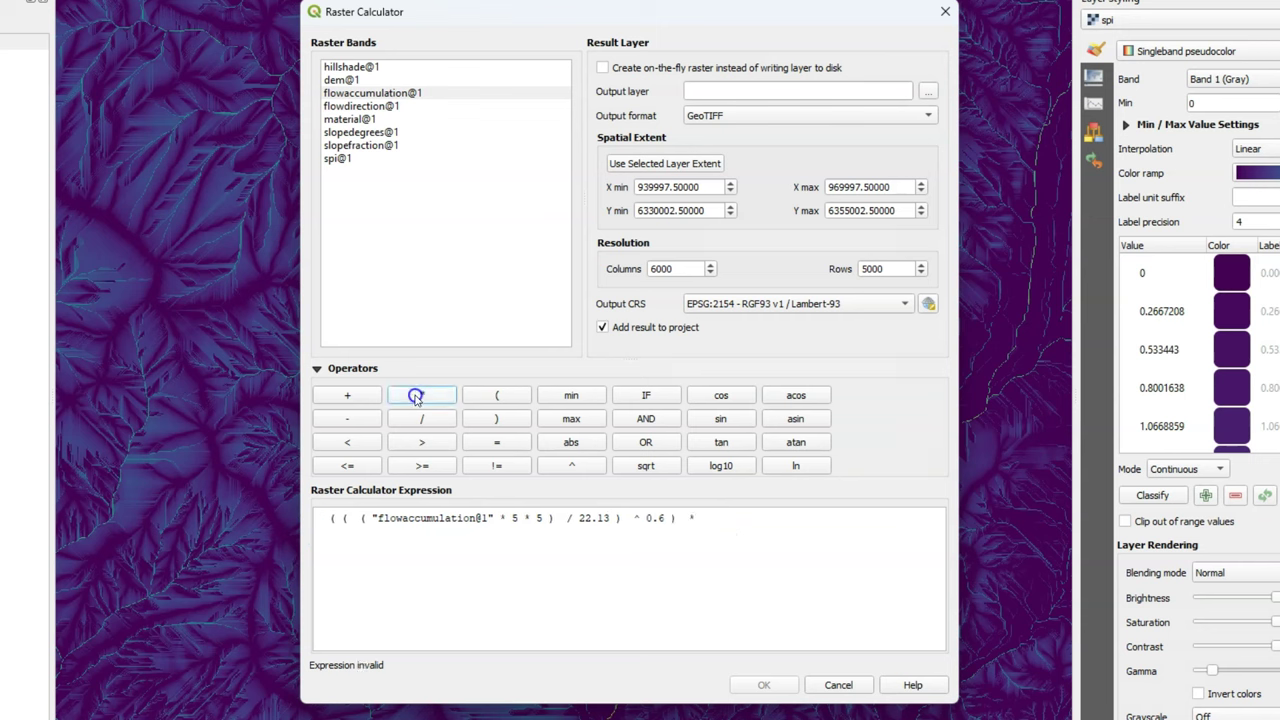
click(649, 532)
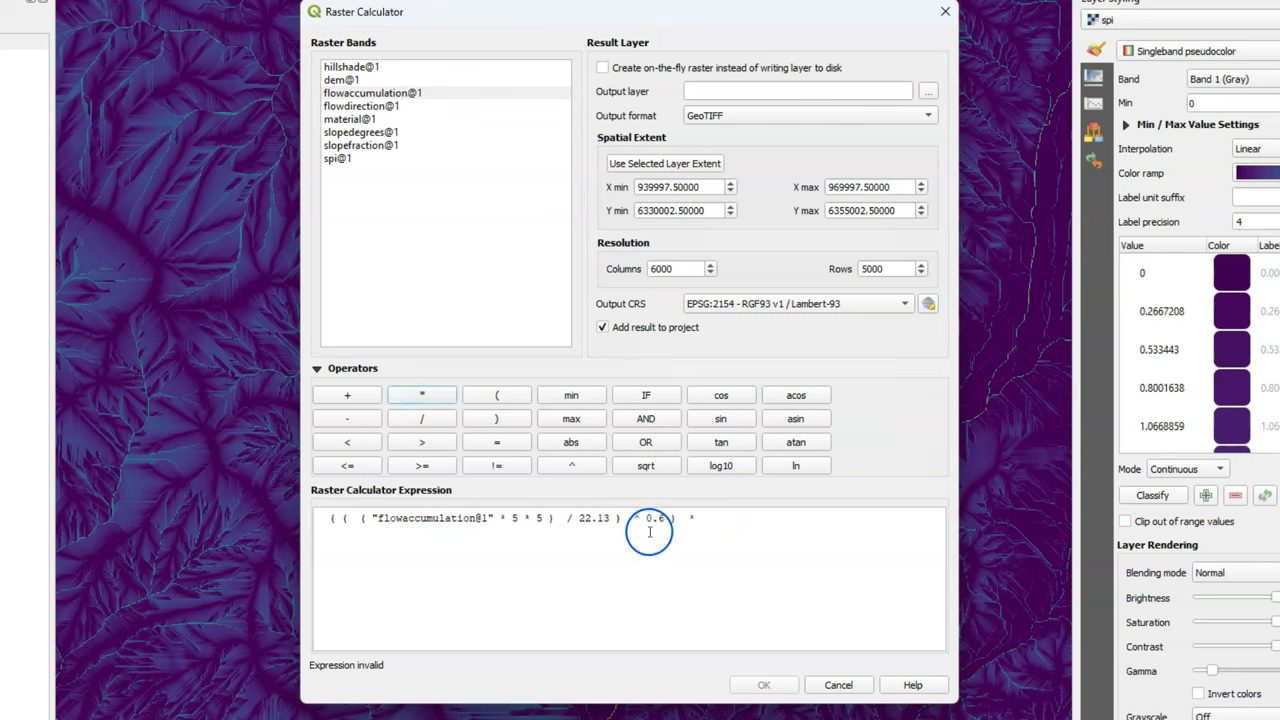
click(503, 397)
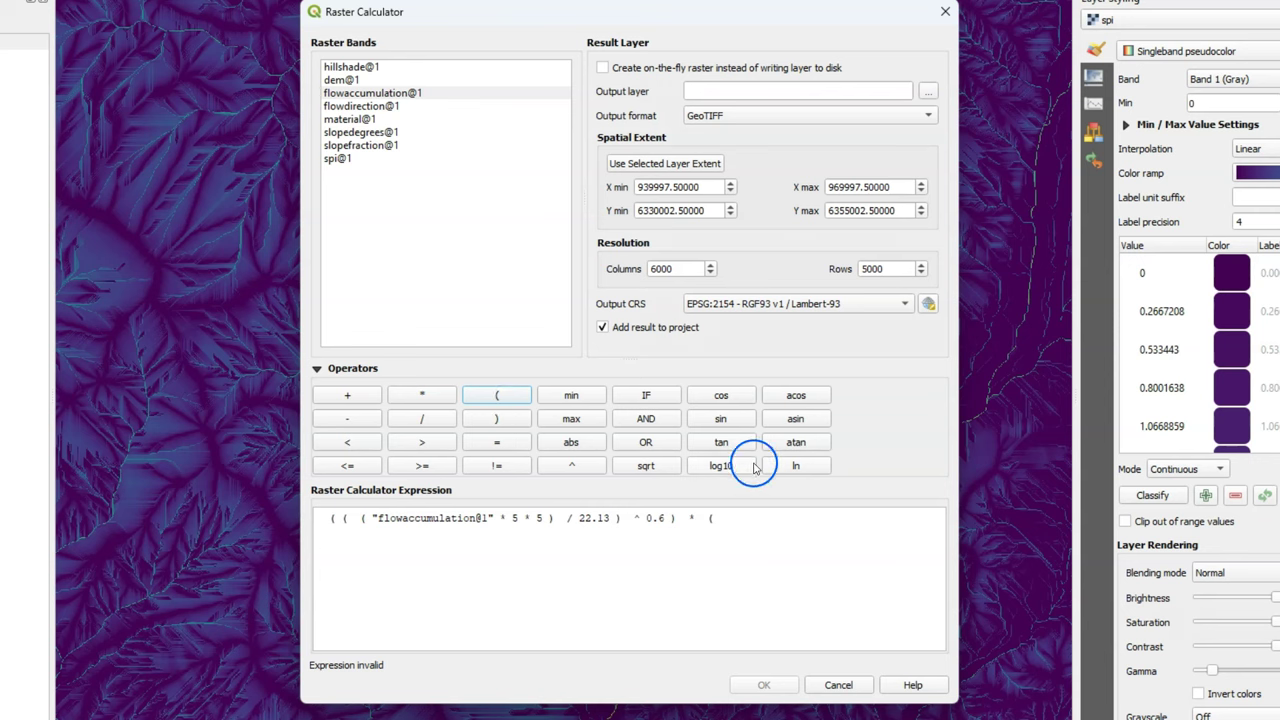
click(720, 418)
click(776, 524)
text(()
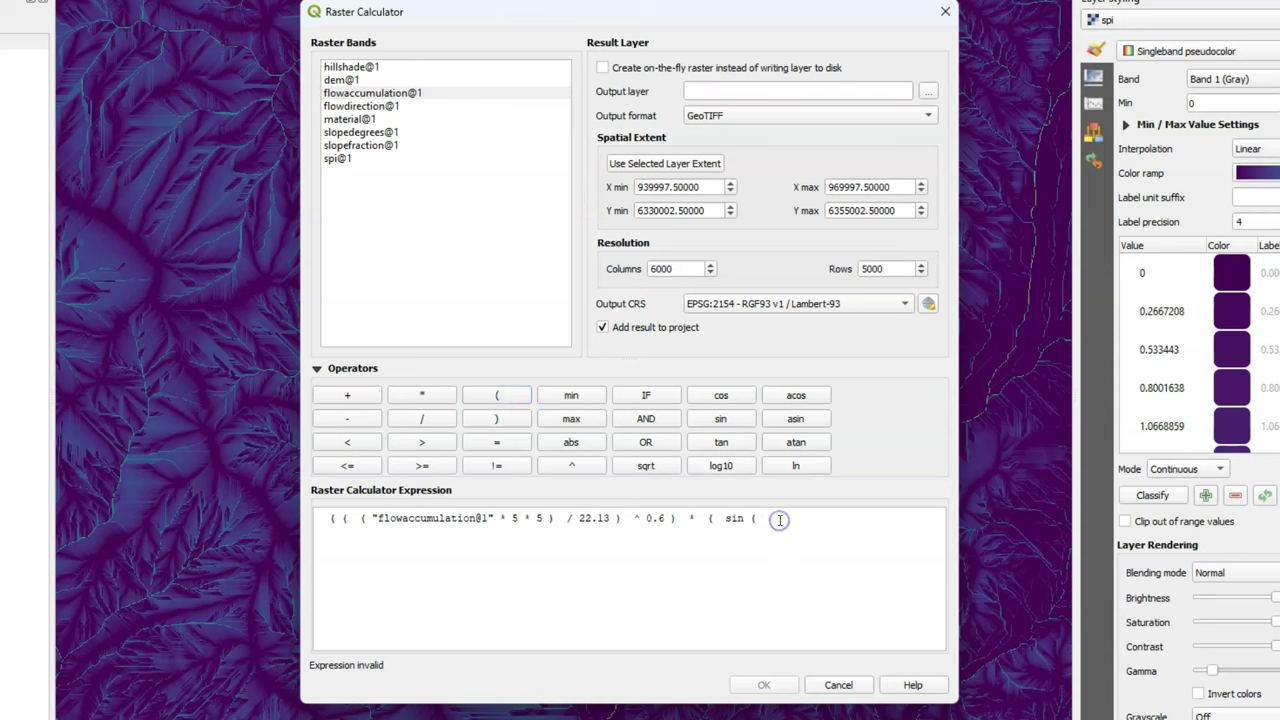
click(380, 132)
double_click(380, 132)
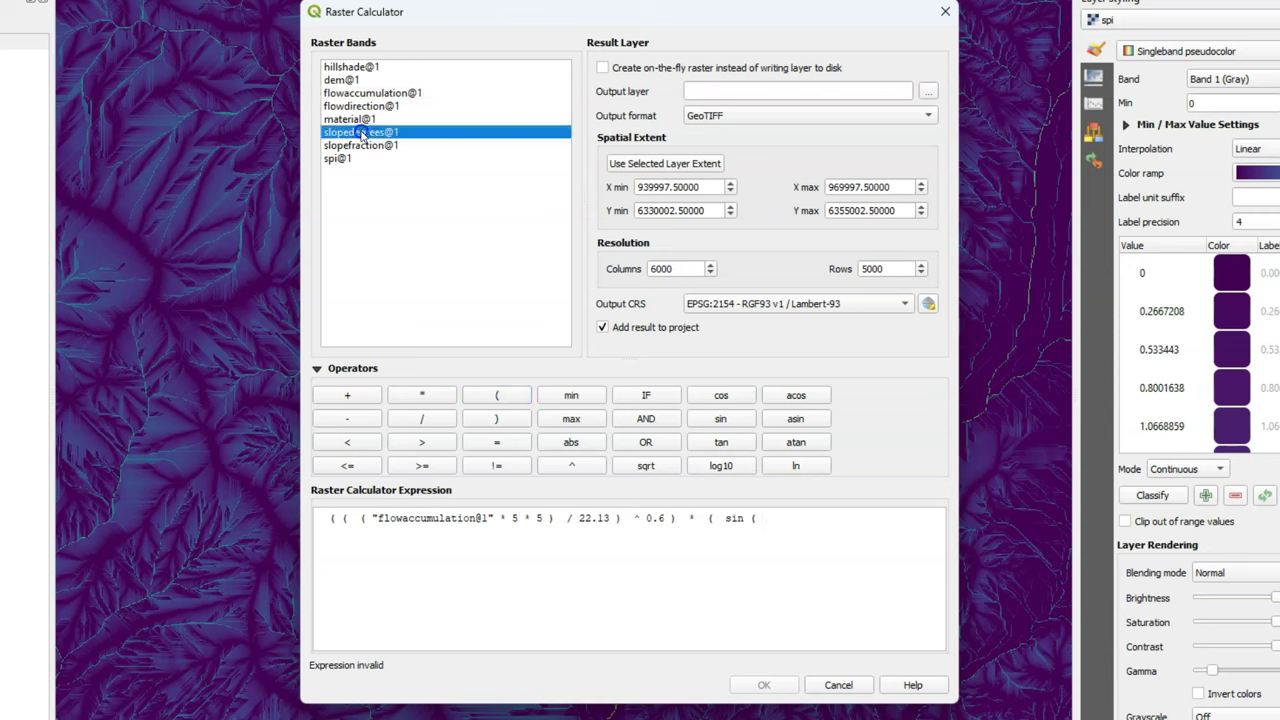
Divide slope degrees by 0.0896, close the sine and raise it to the power 1.4
click(418, 419)
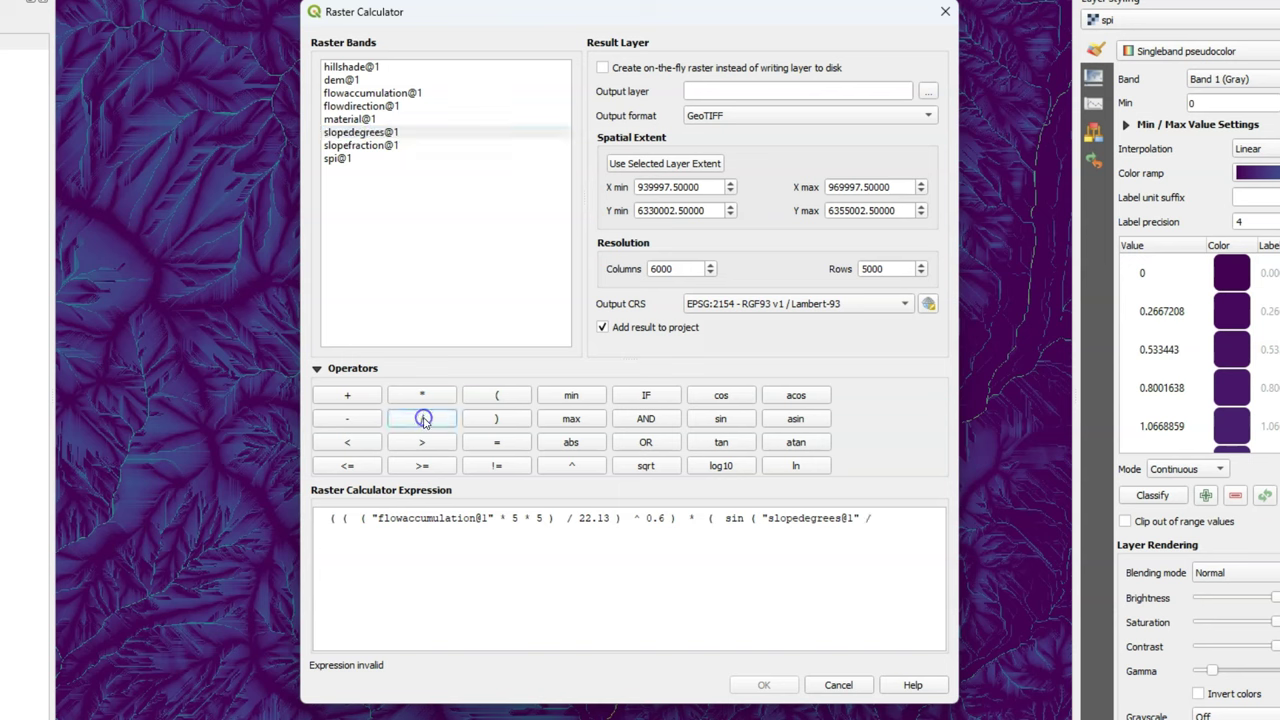
click(888, 517)
text(0.)
click(872, 583)
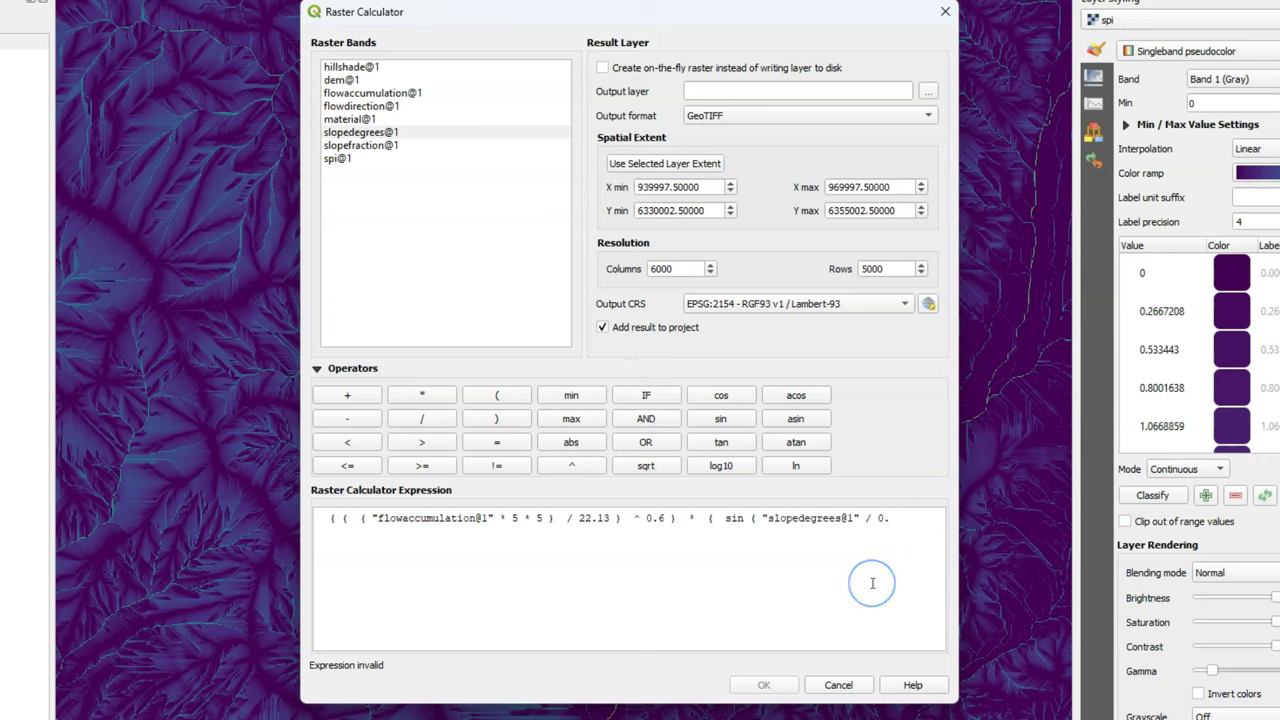
text(0896)
click(497, 418)
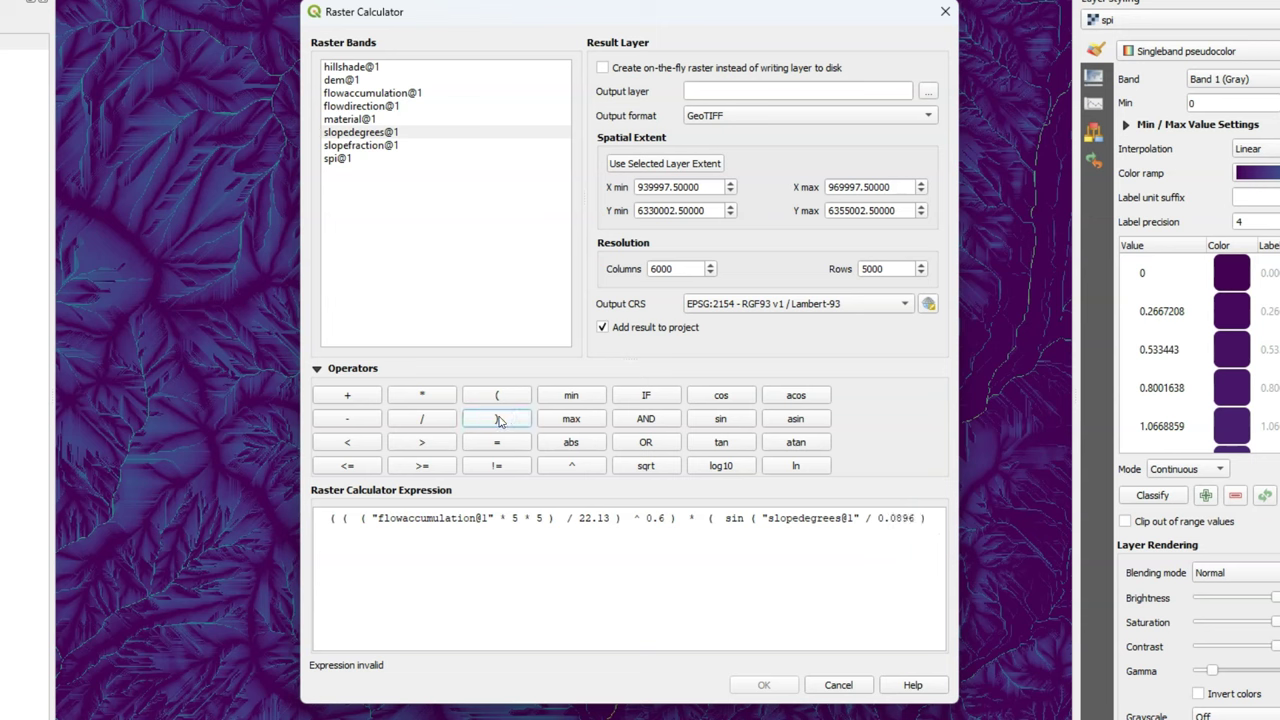
click(565, 468)
click(400, 540)
key(BackSpace)
drag(299, 517, 224, 508)
text(^ 1.4)
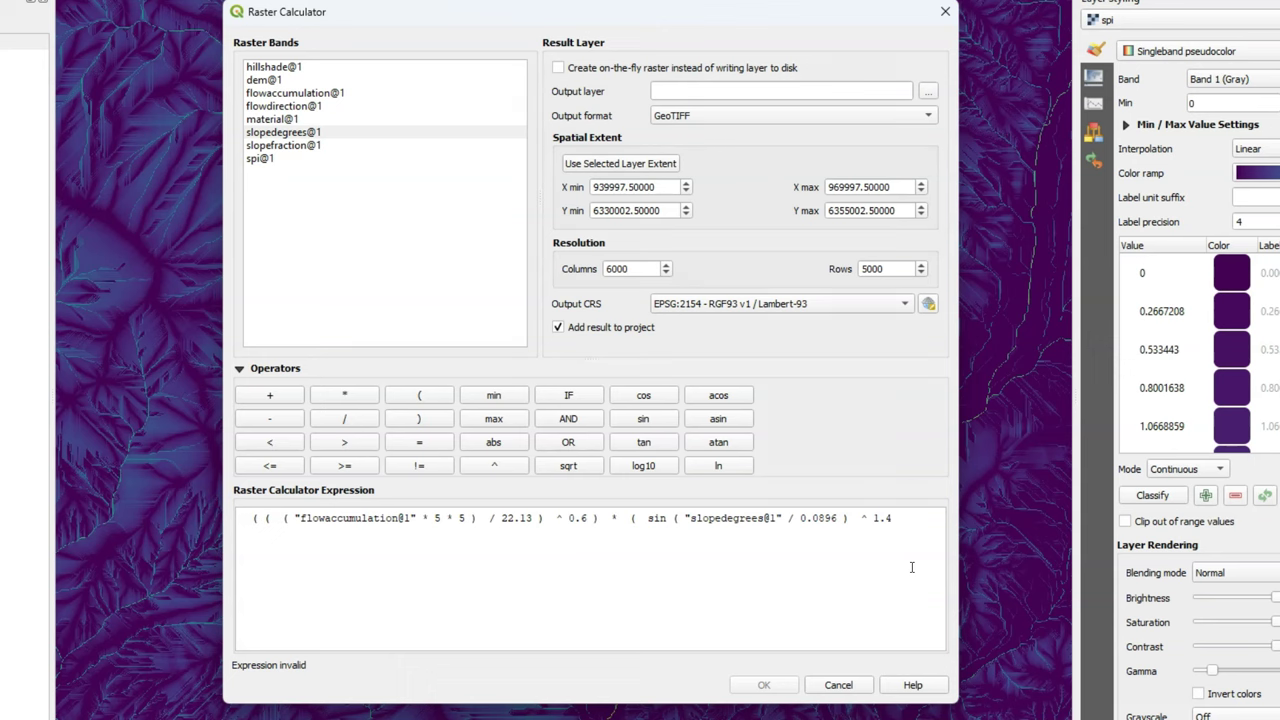
click(419, 418)
Save the output as STI.tif and run the calculation
click(928, 91)
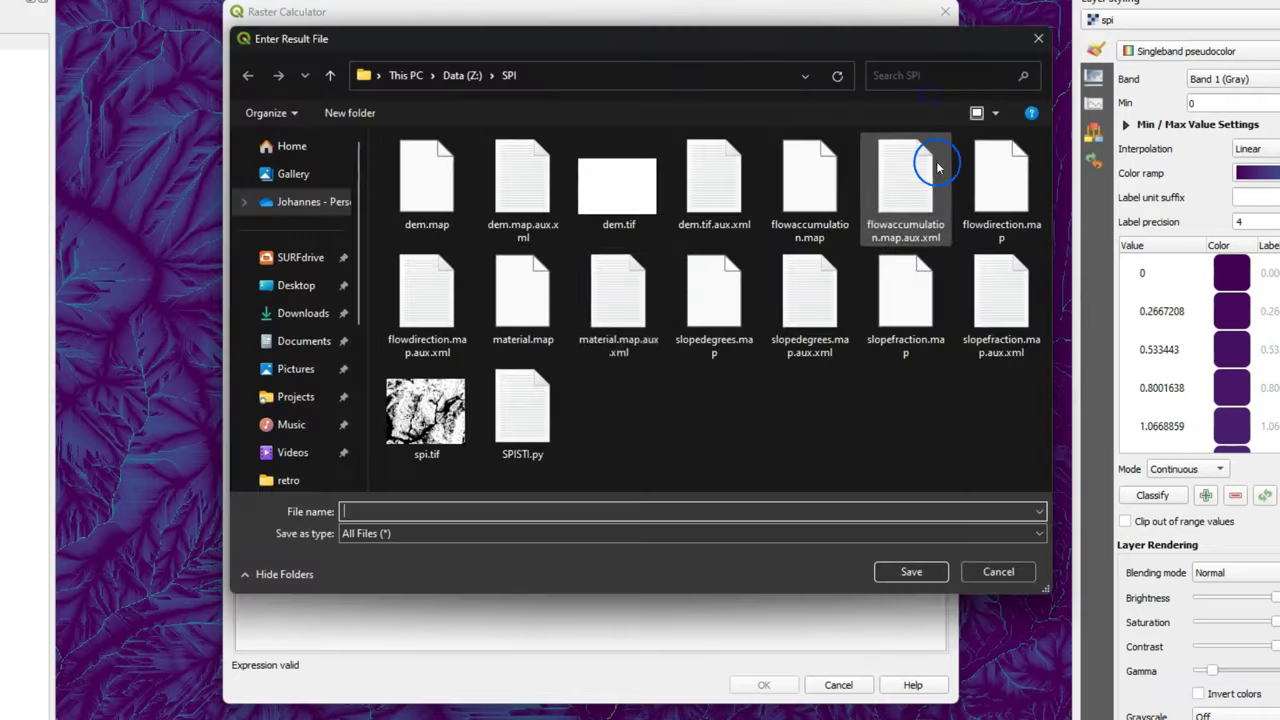
click(494, 508)
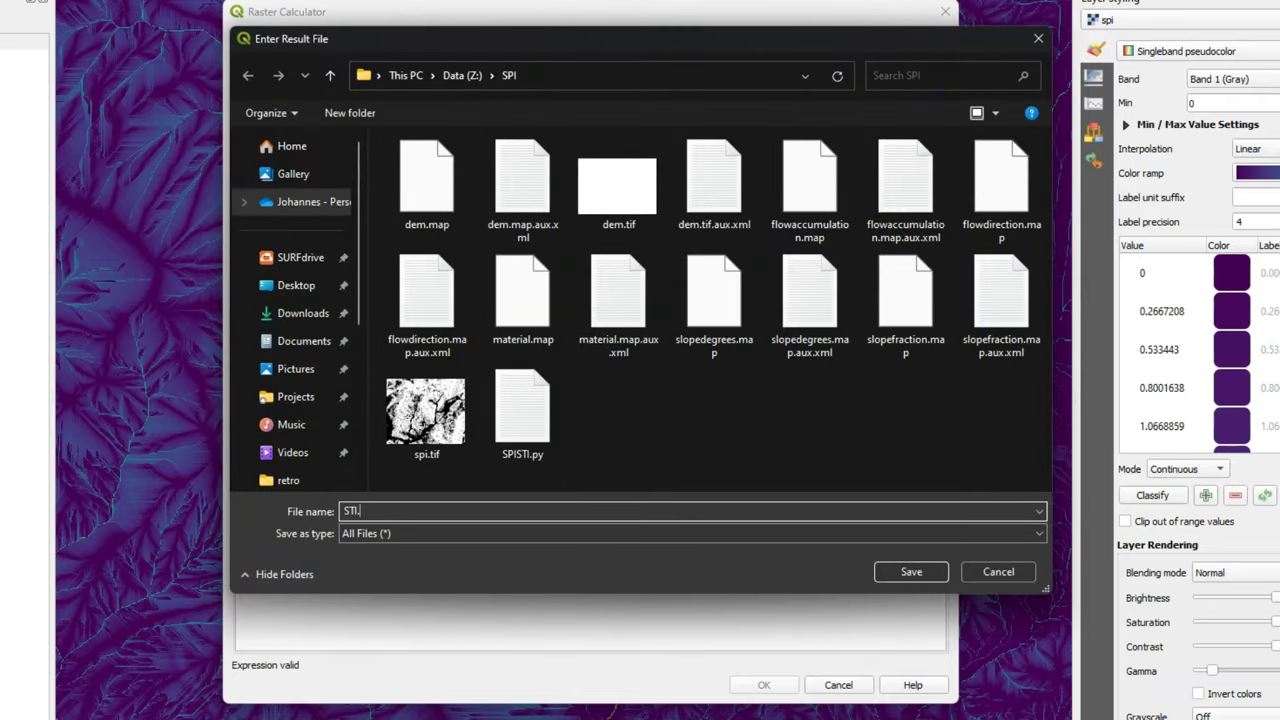
click(889, 570)
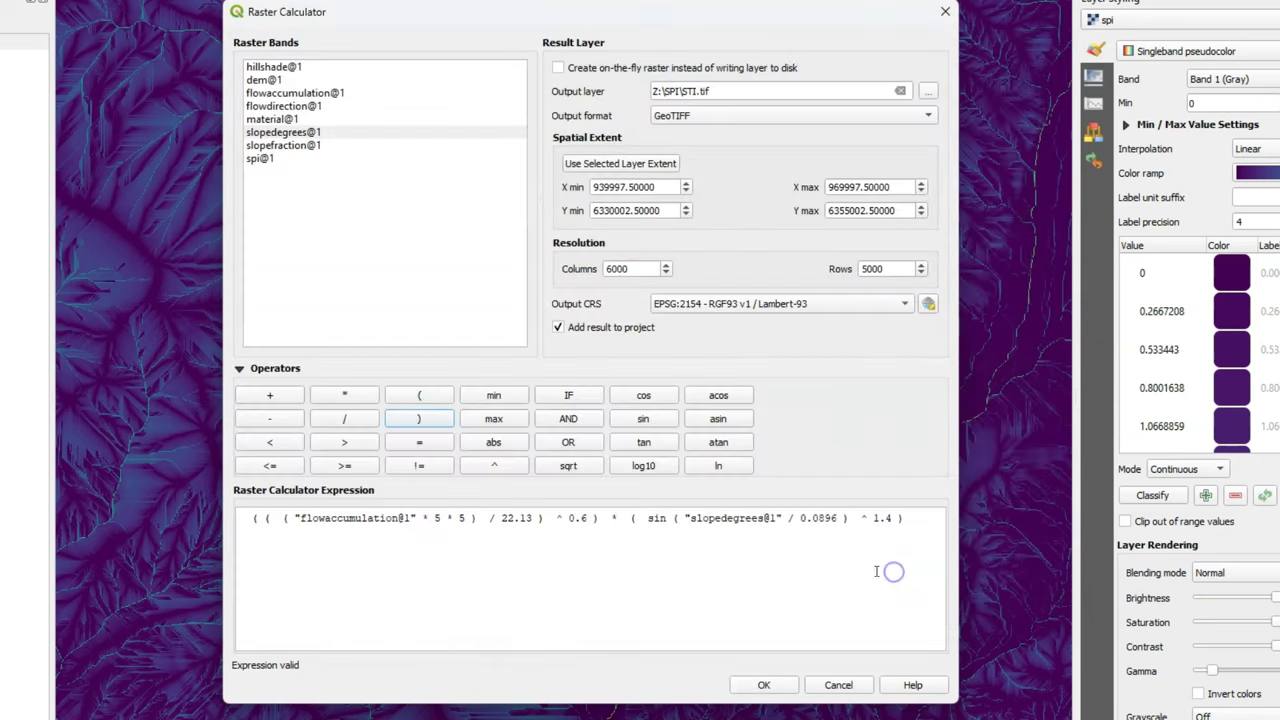
click(763, 685)
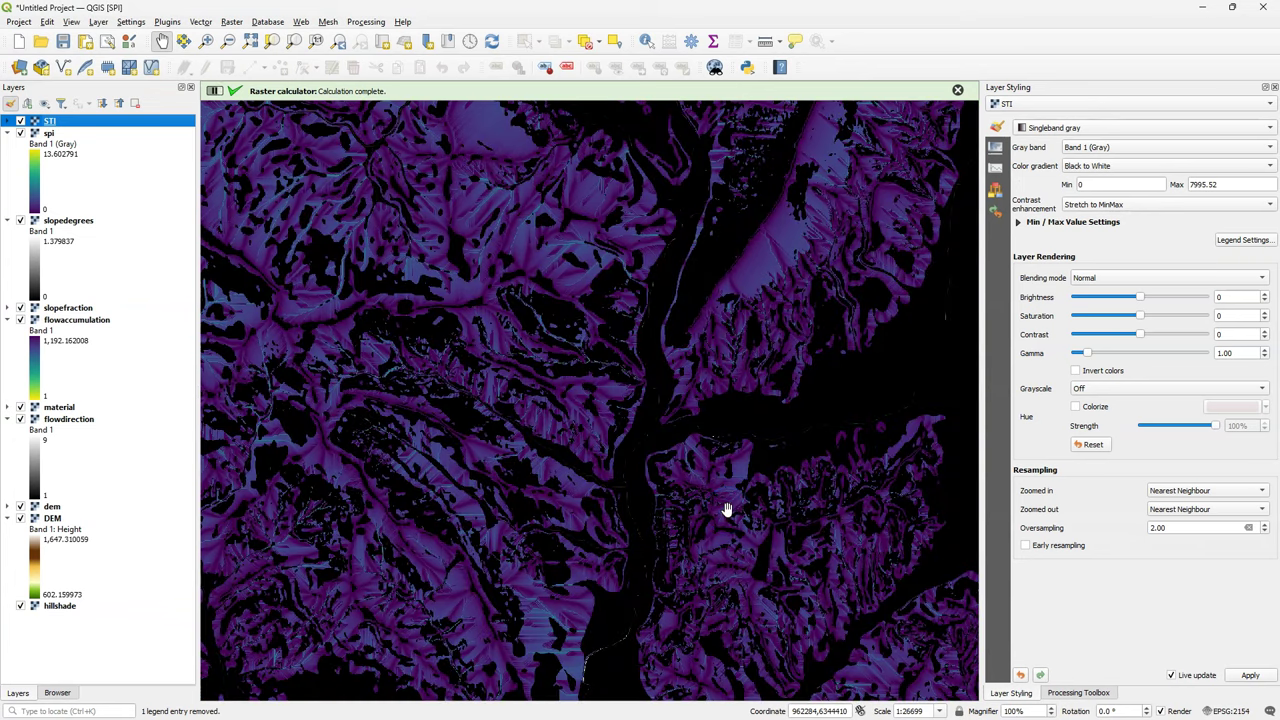
Render STI as singleband pseudocolor using current-canvas statistics and a maximum of 20
click(1105, 127)
click(1100, 142)
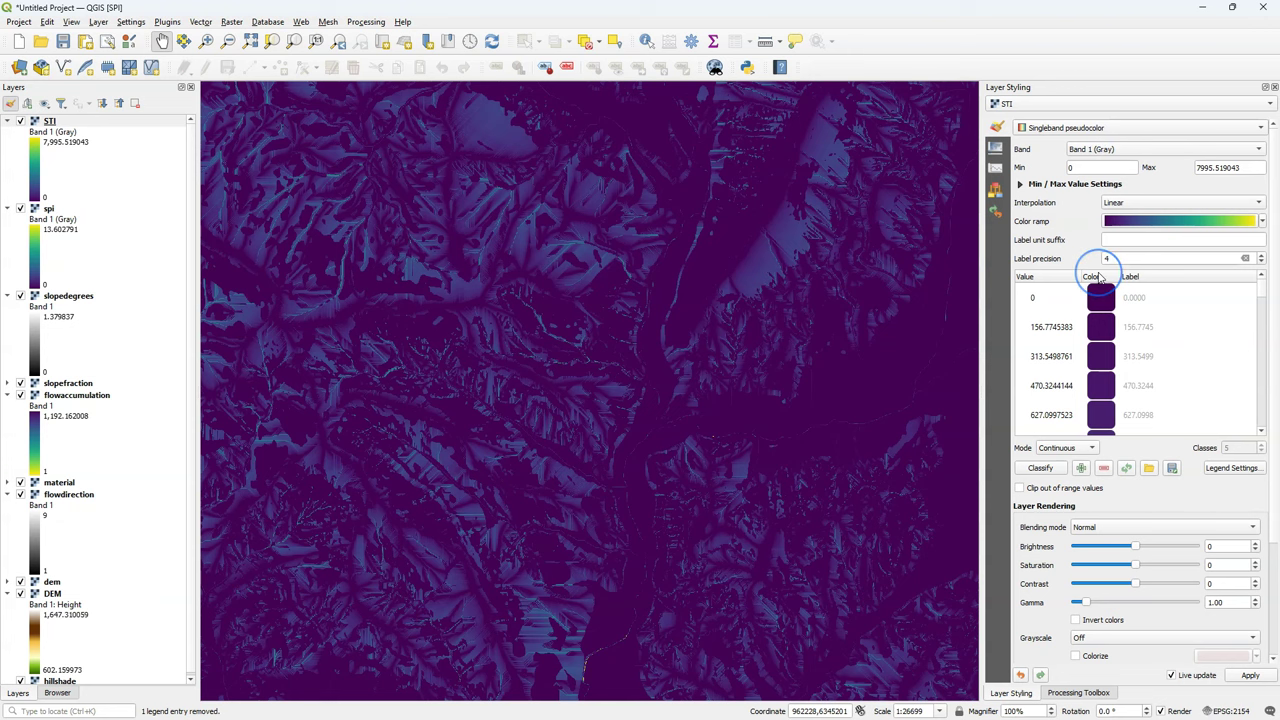
click(1020, 104)
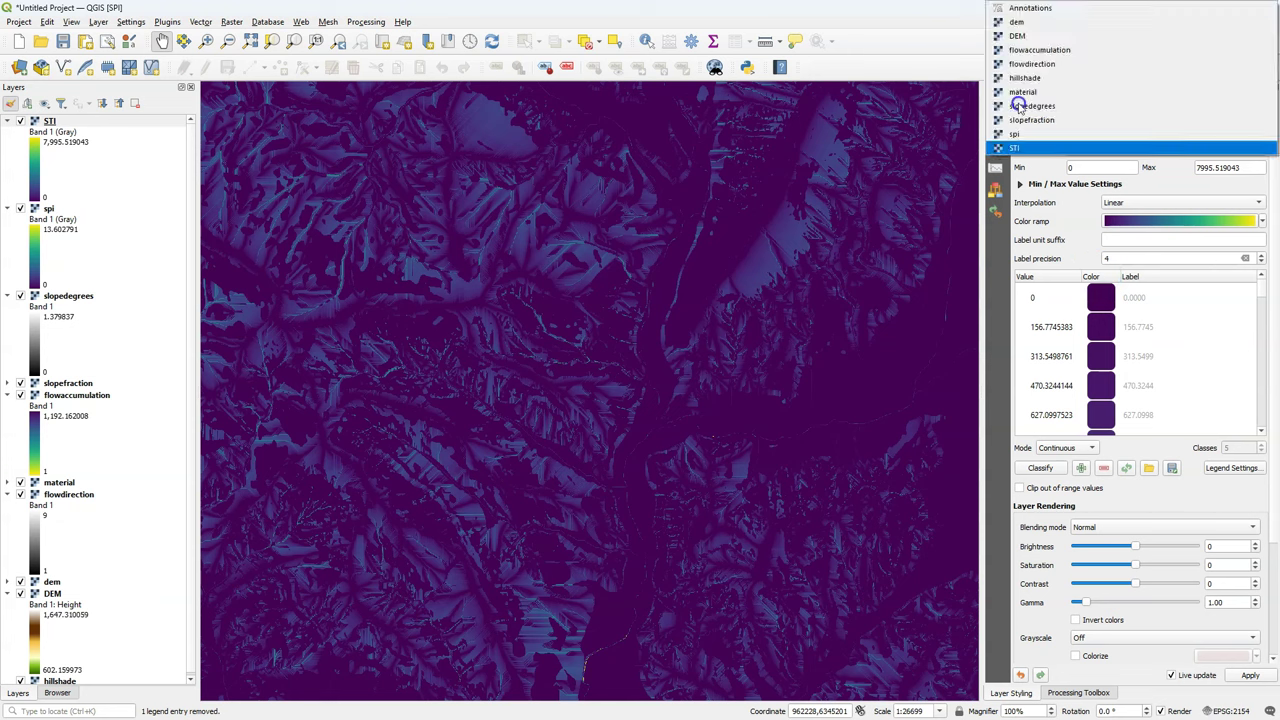
click(1017, 147)
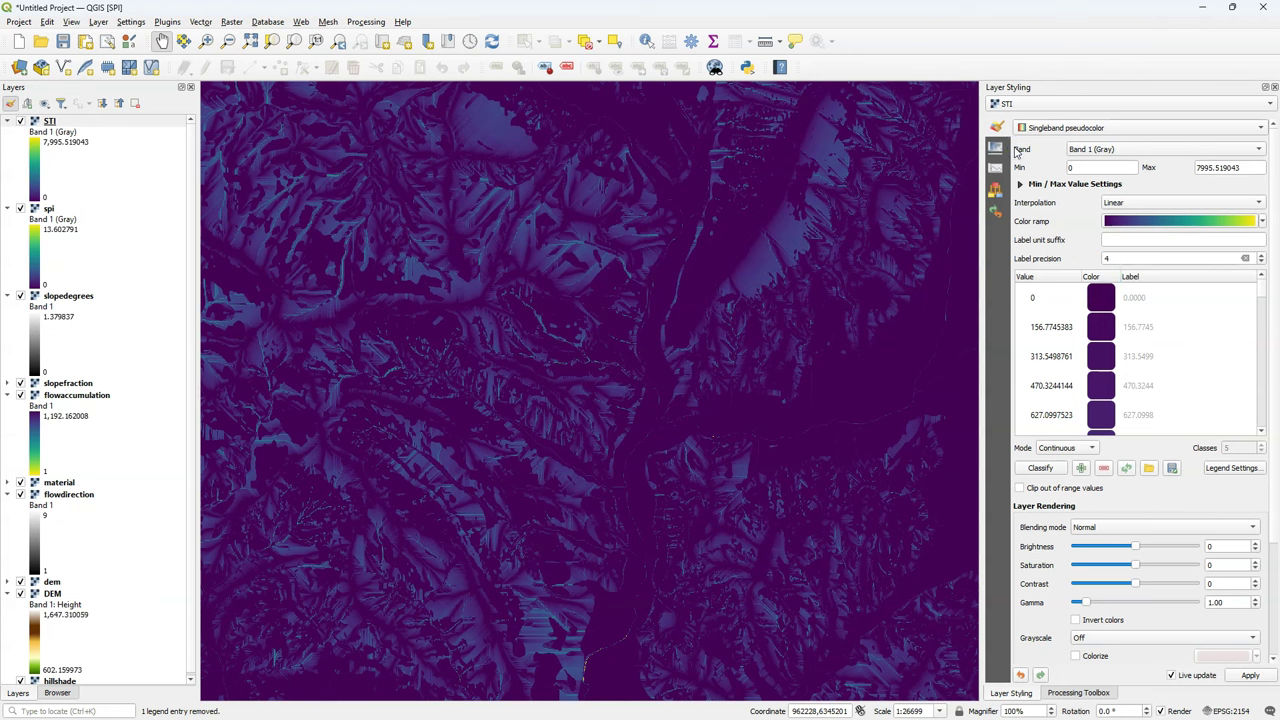
click(1020, 184)
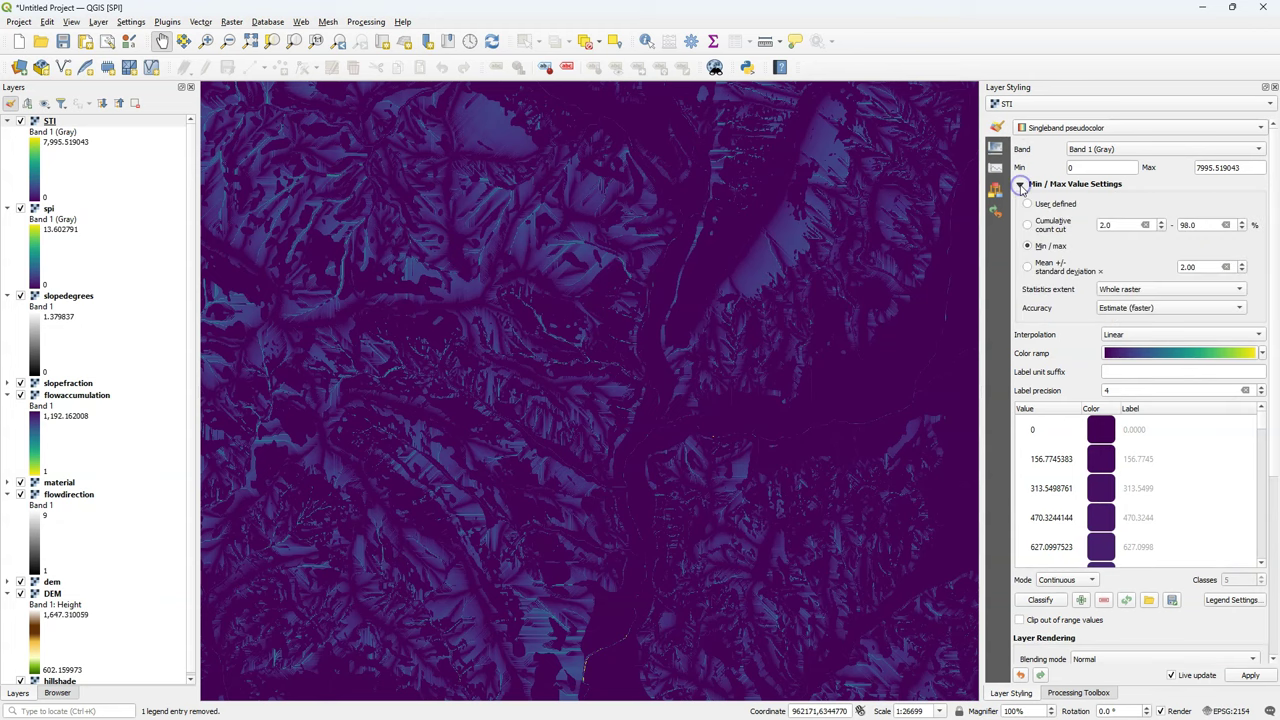
click(1140, 289)
click(1128, 307)
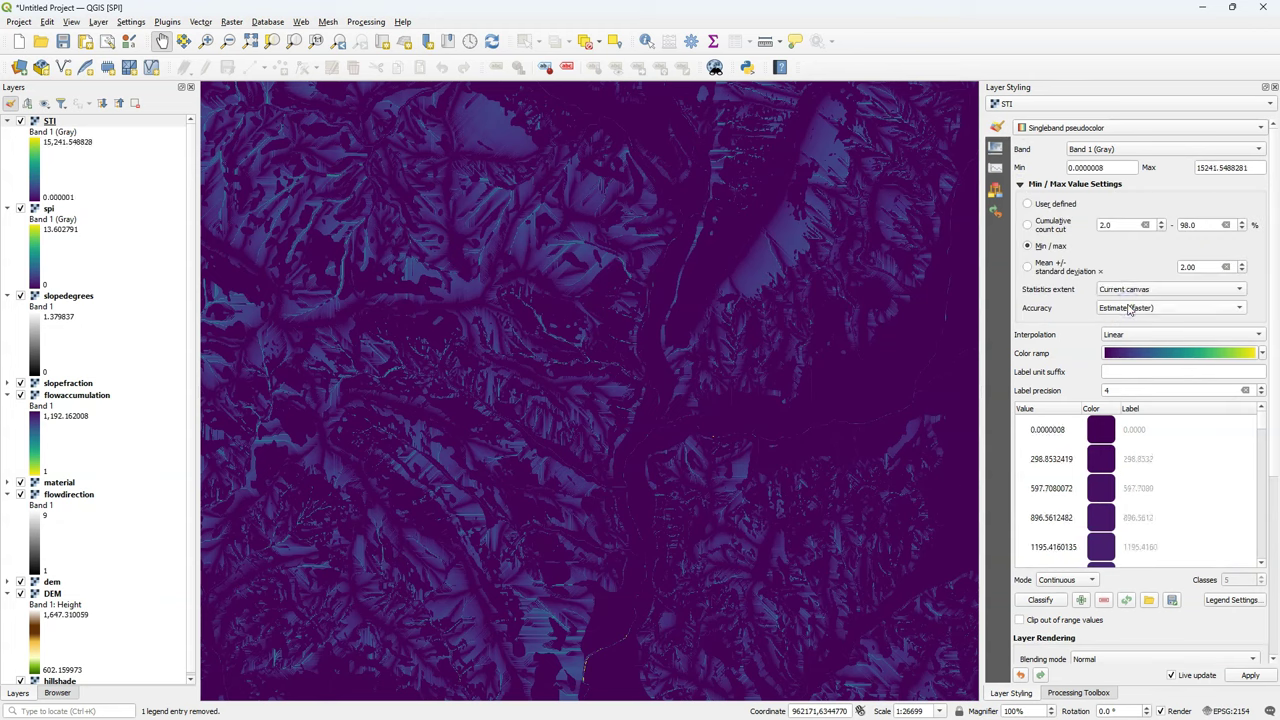
double_click(1225, 167)
text(20)
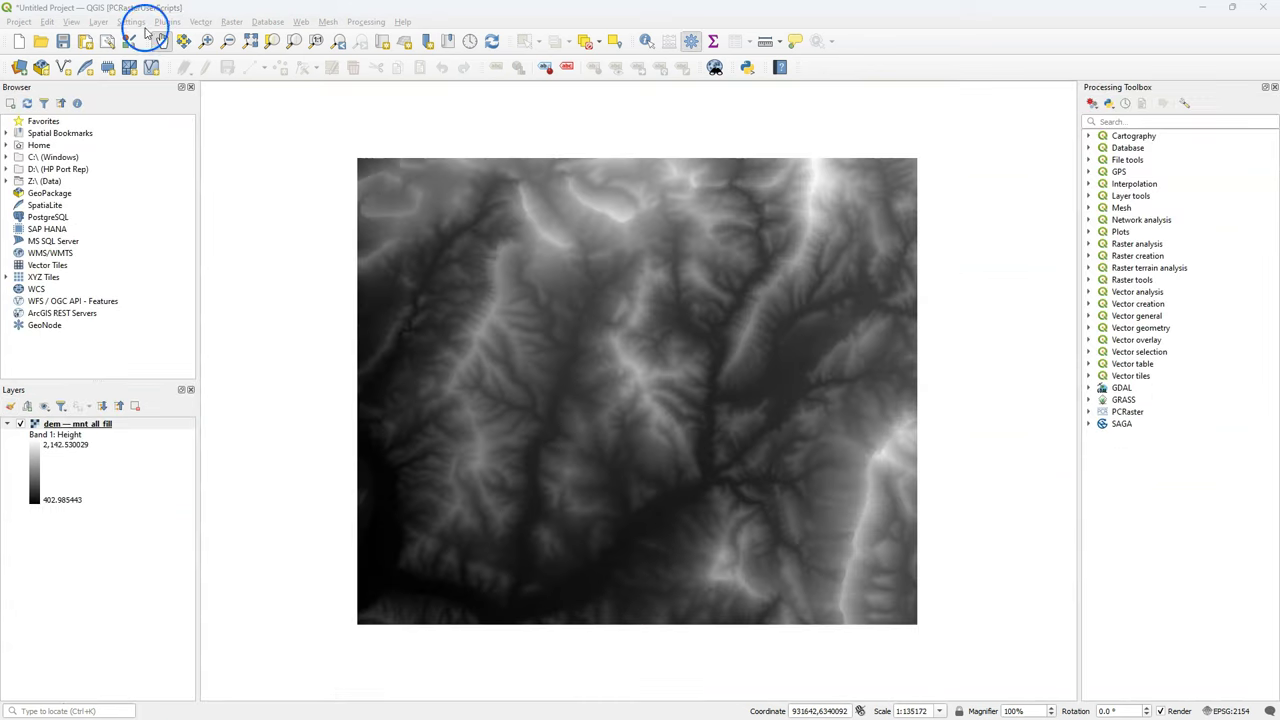
Search the plugin manager for 'resour' and install the QGIS Resource Sharing plugin
click(167, 21)
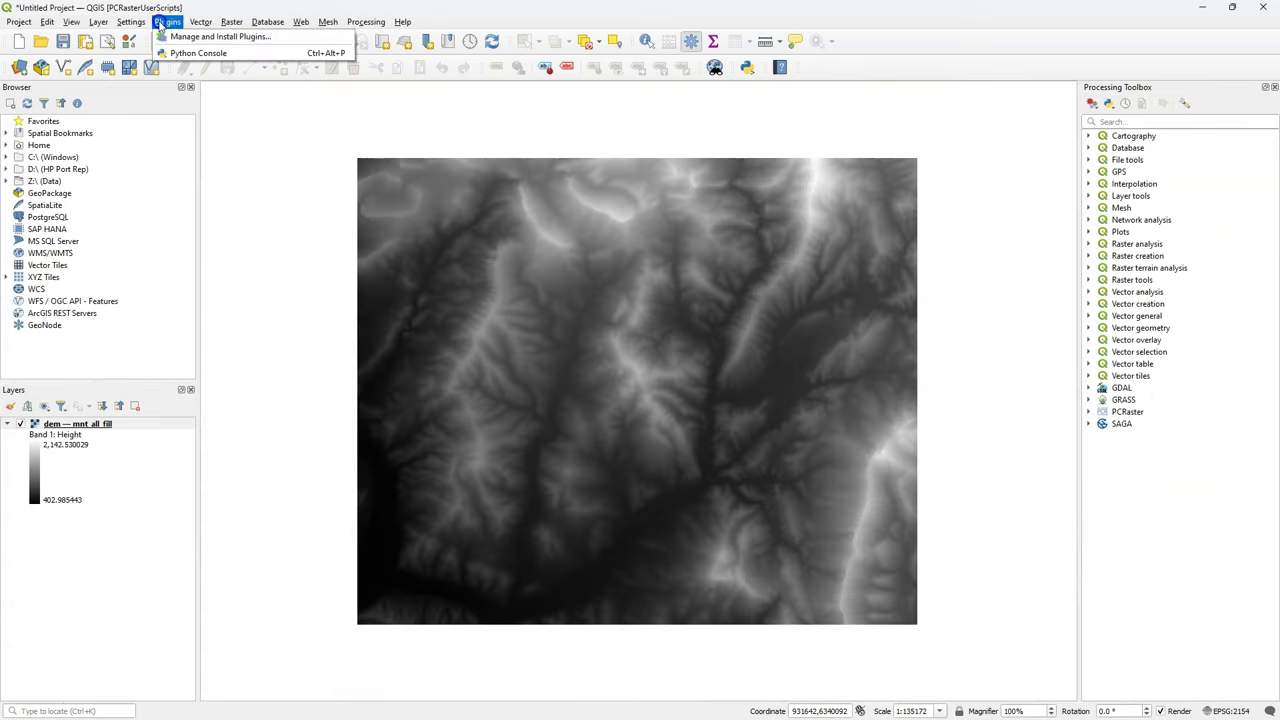
click(180, 33)
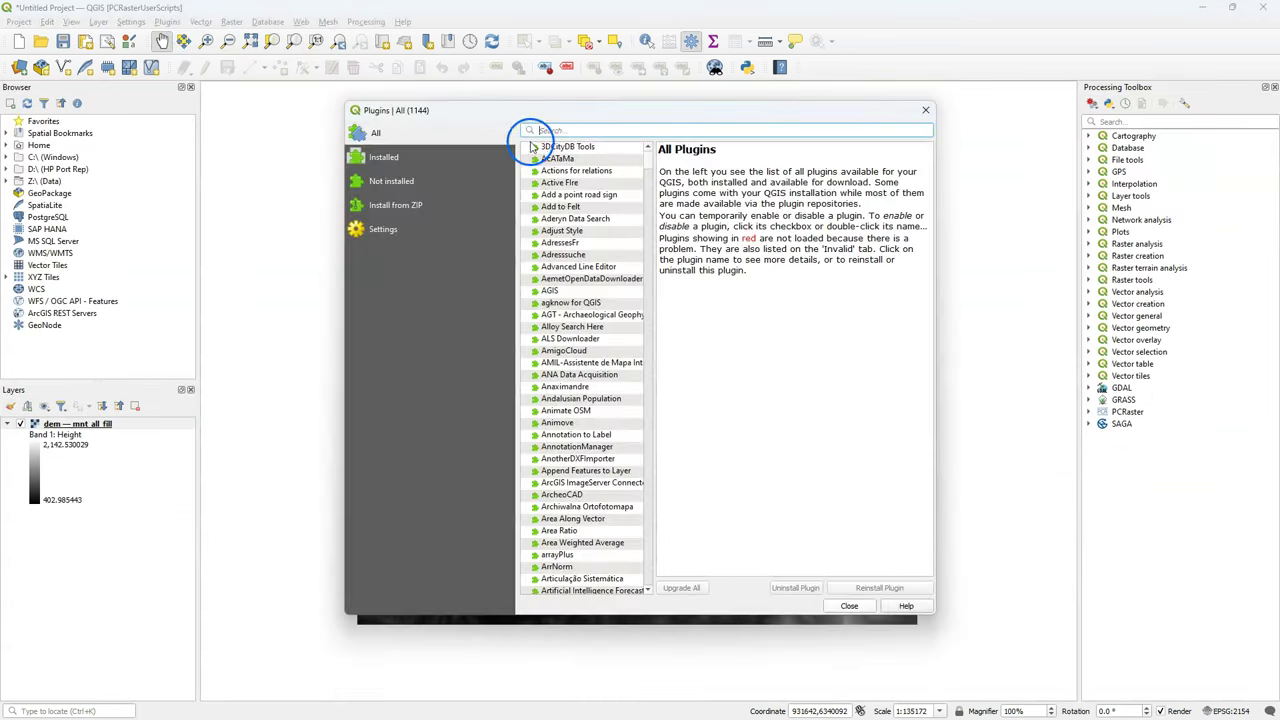
click(530, 130)
text(resou)
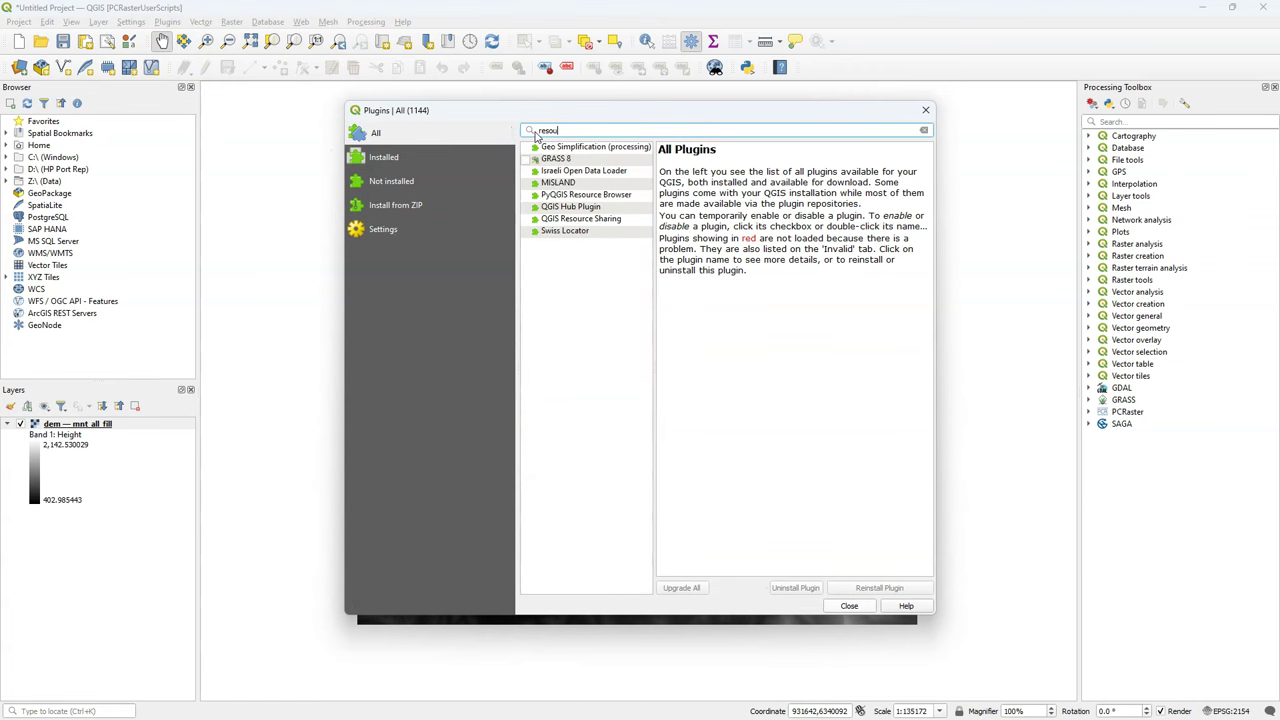
text(r)
click(591, 207)
click(893, 582)
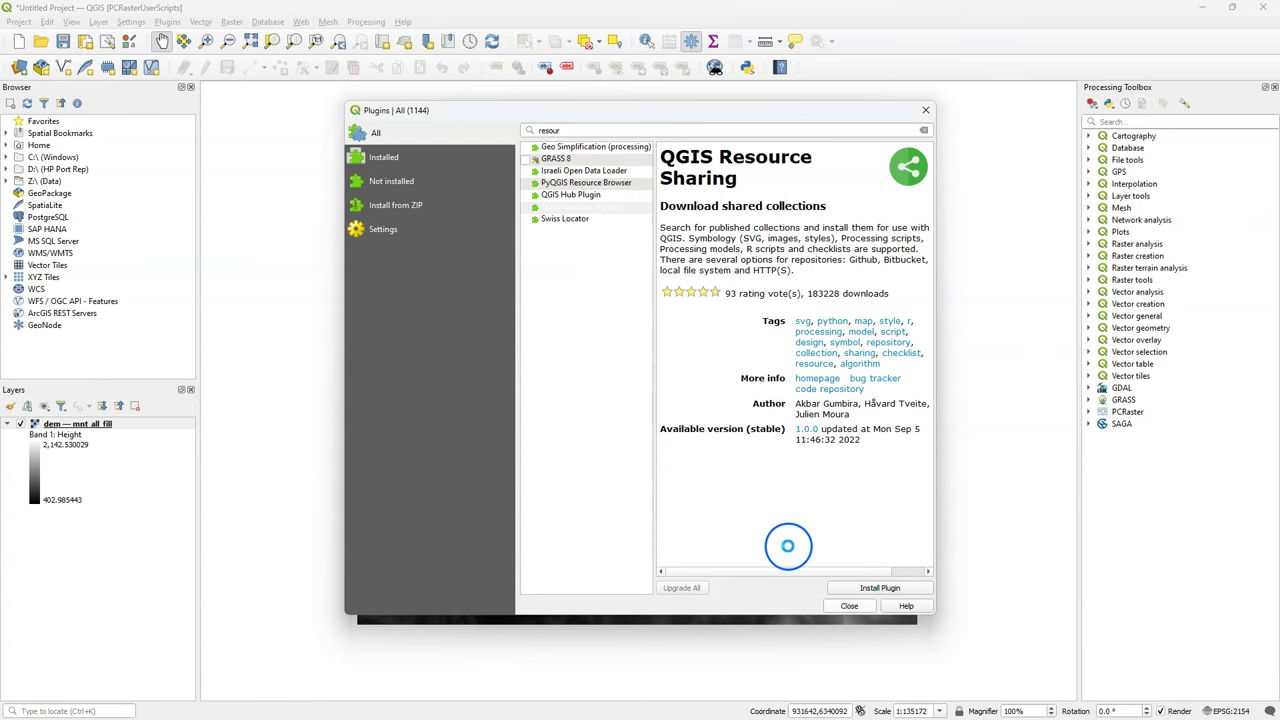
click(849, 606)
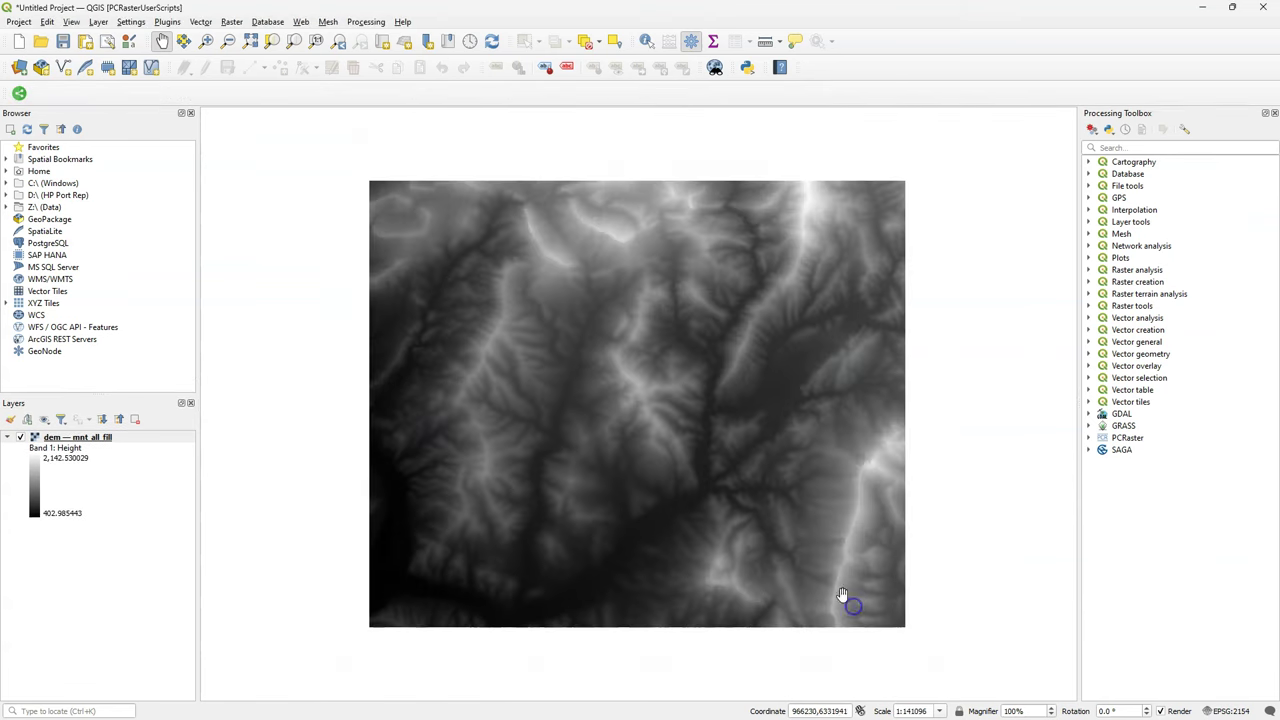
Add a Resource Sharing repository named PCRaster with the pasted repository URL
click(18, 94)
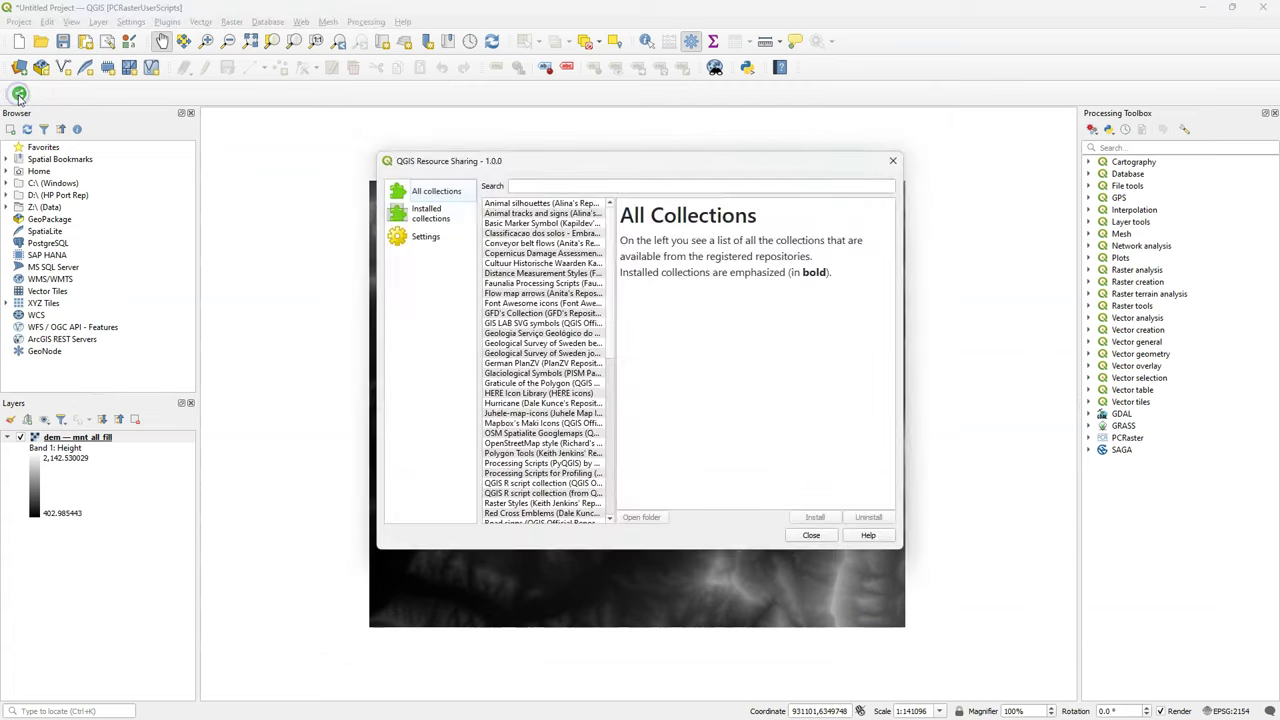
click(422, 237)
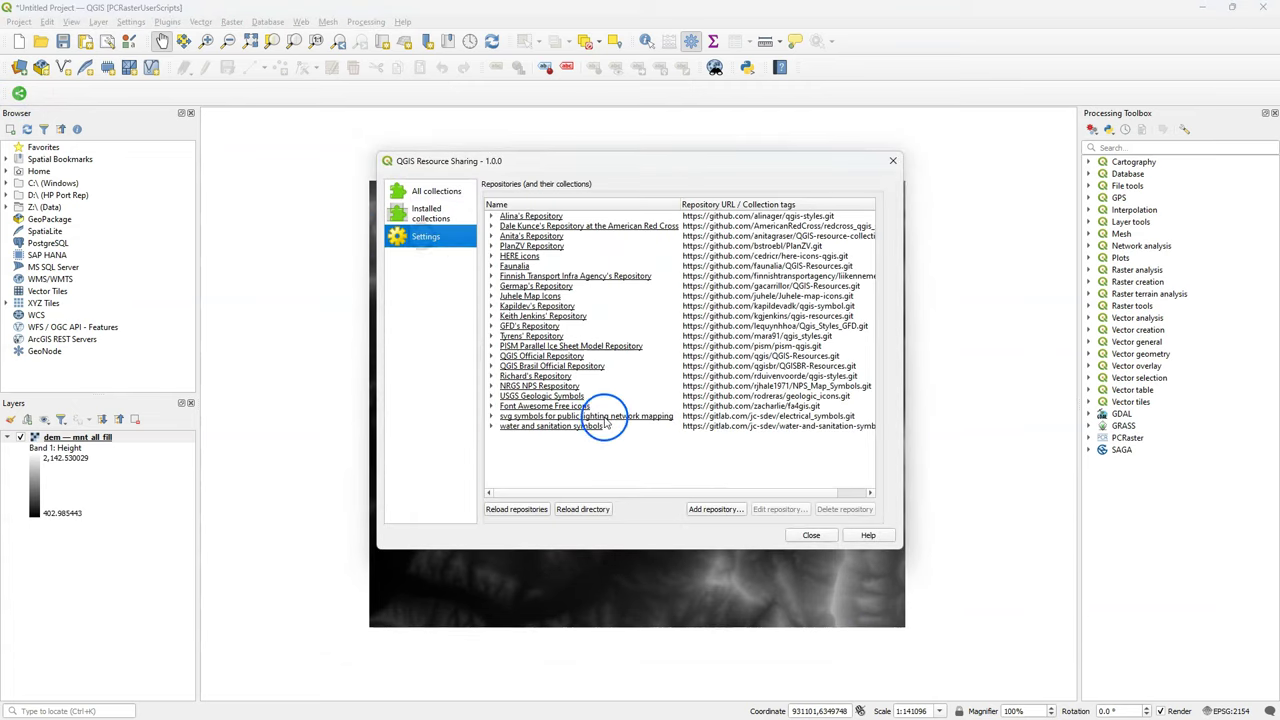
click(697, 511)
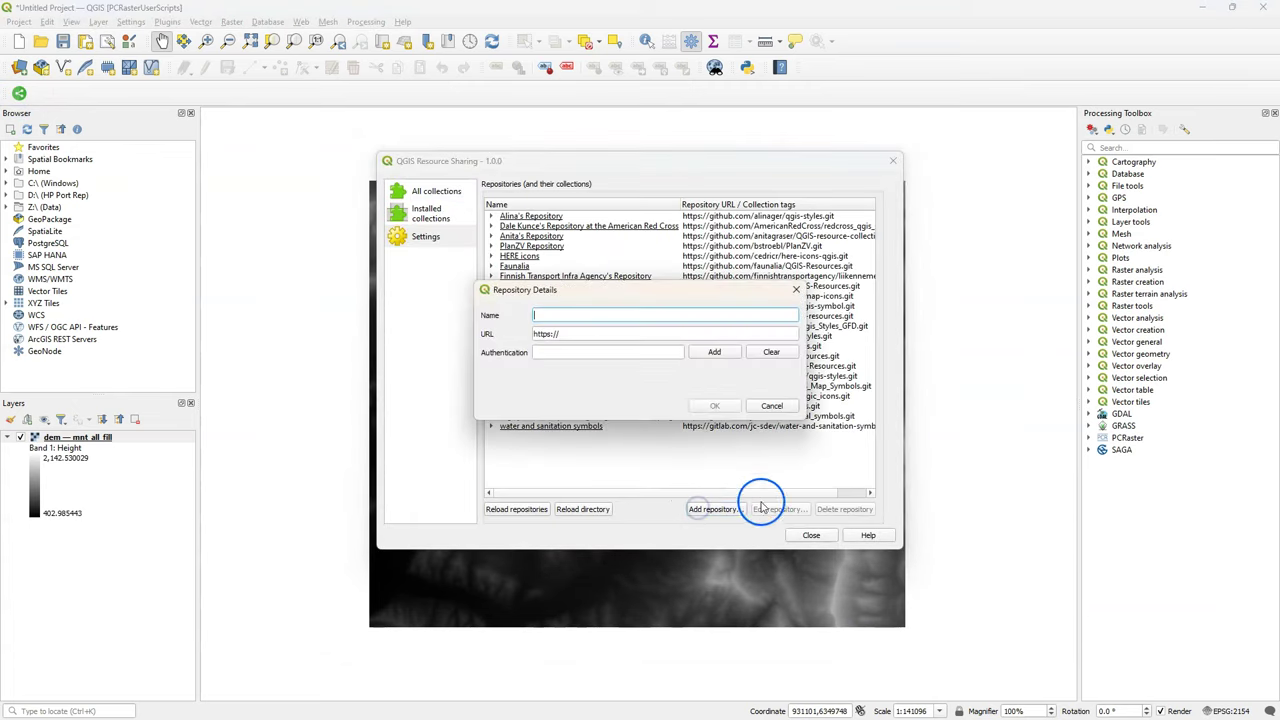
text(PCRaste)
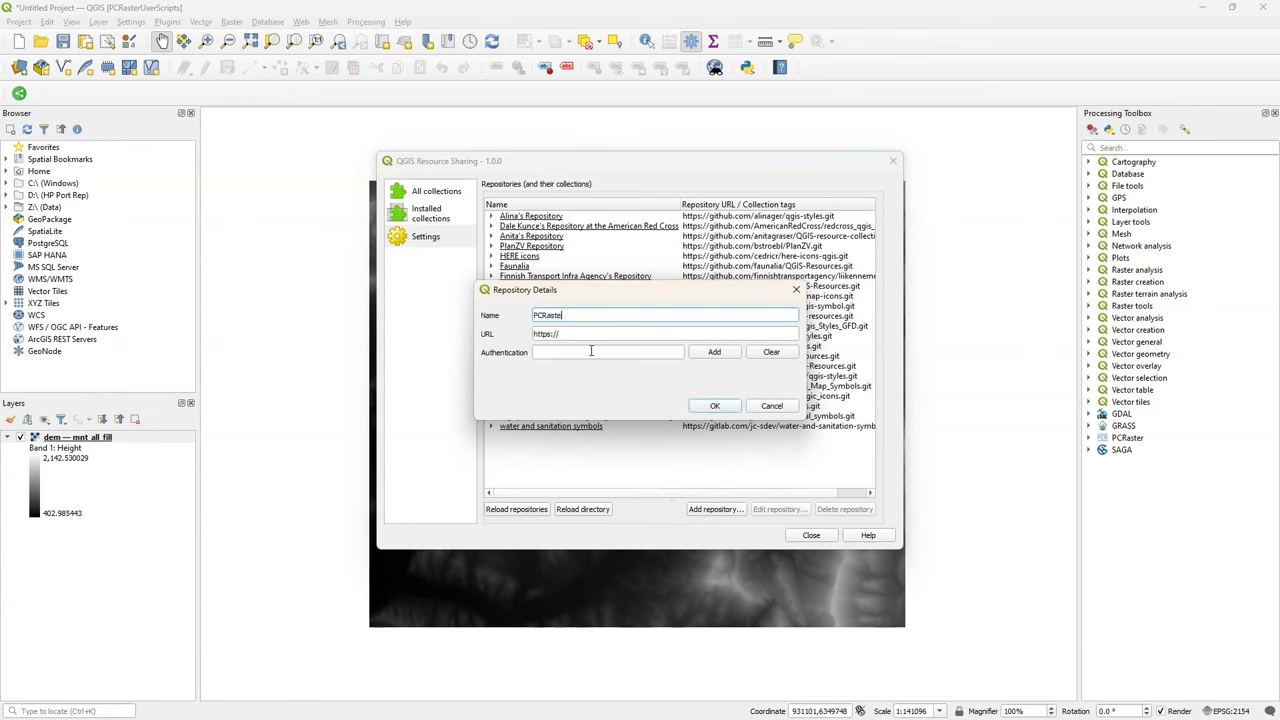
text(r)
key(Tab)
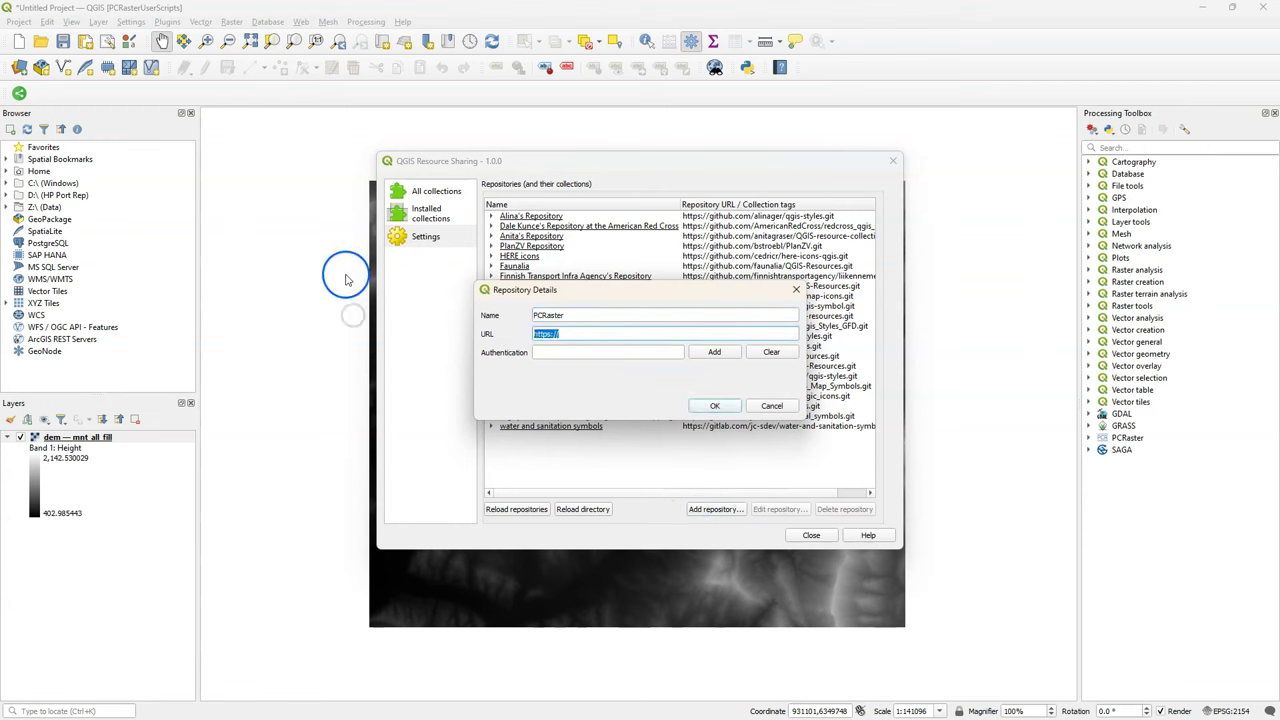
text(https://github.com/jvdkwast/qgisrepository.git)
click(716, 406)
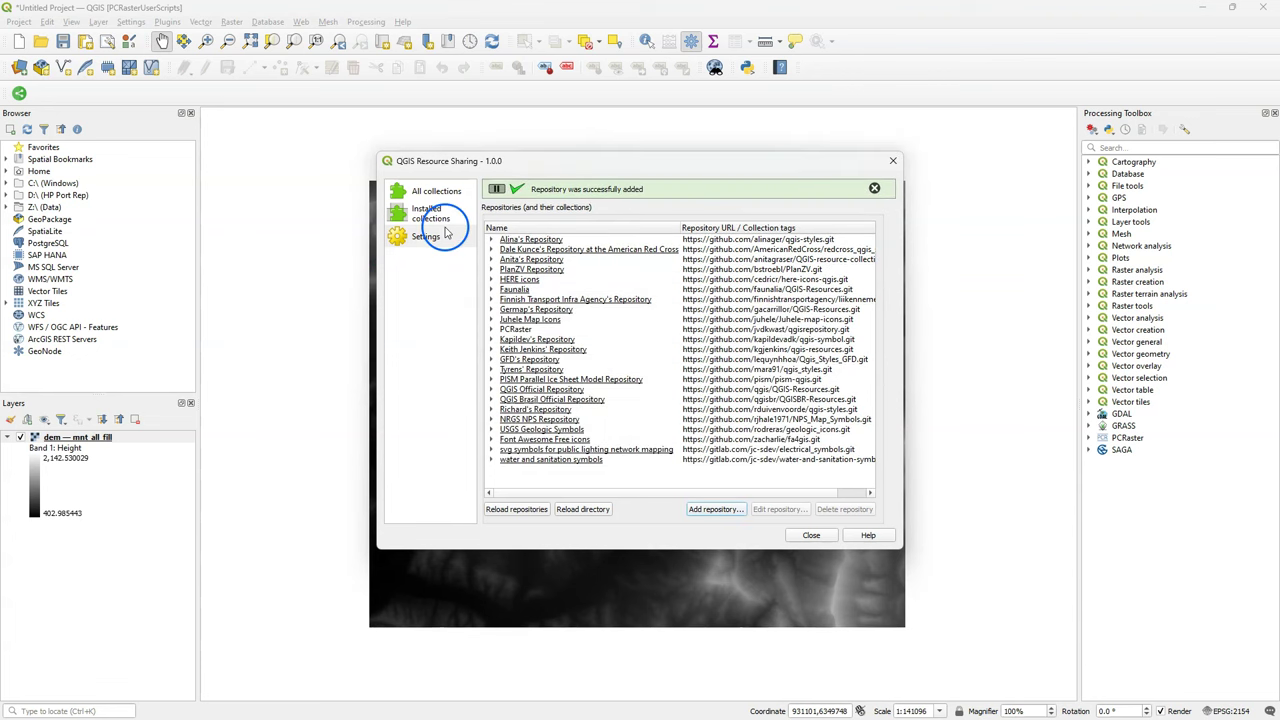
Install the QGIS PCRaster user script collection from all collections
click(432, 192)
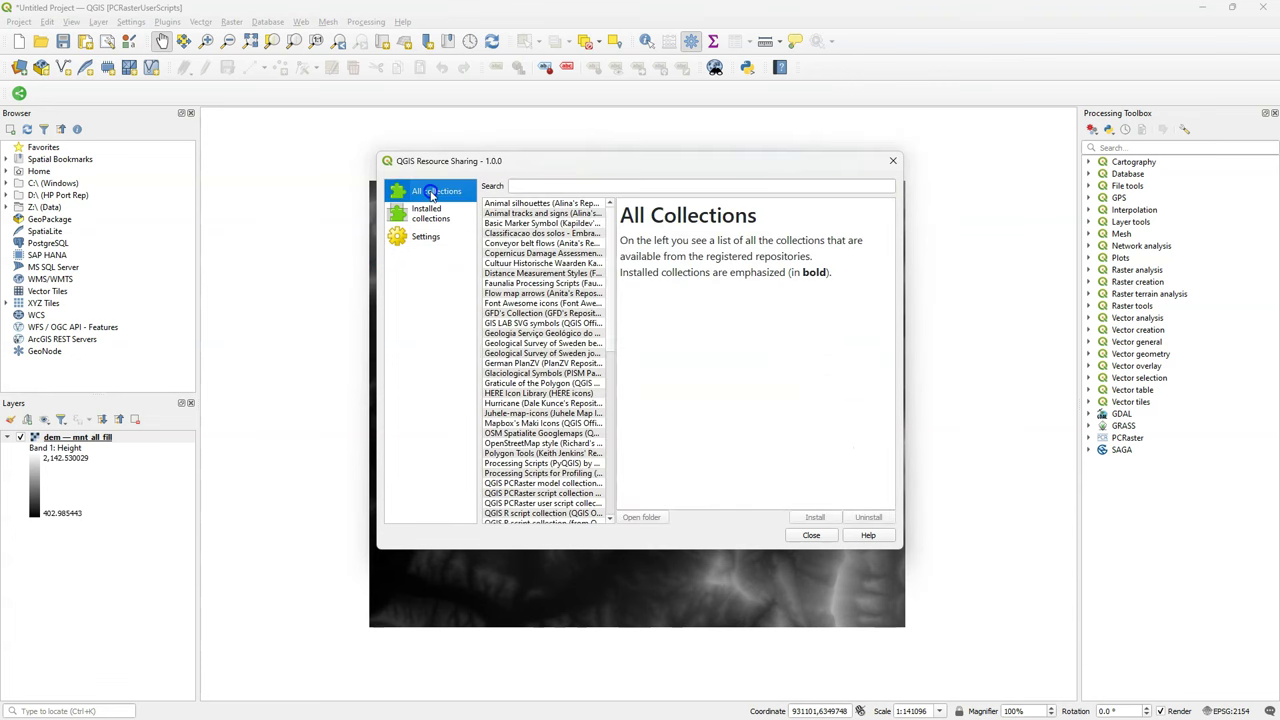
click(541, 503)
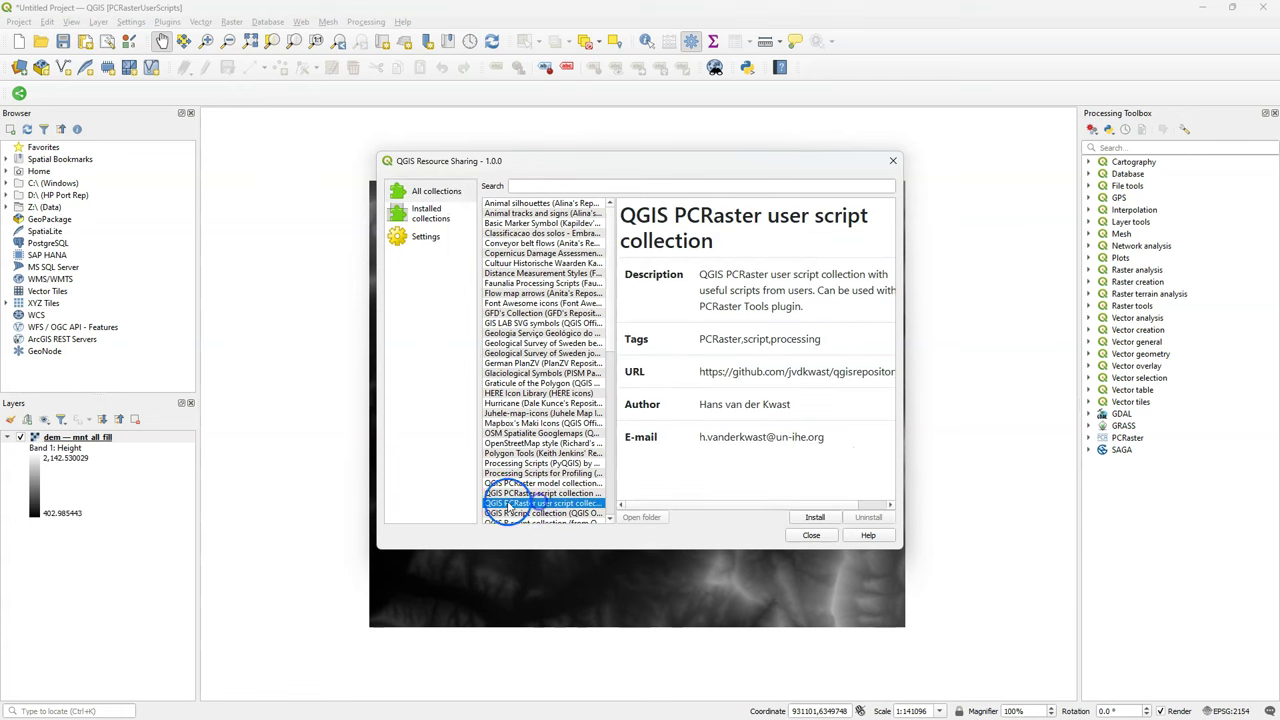
click(815, 517)
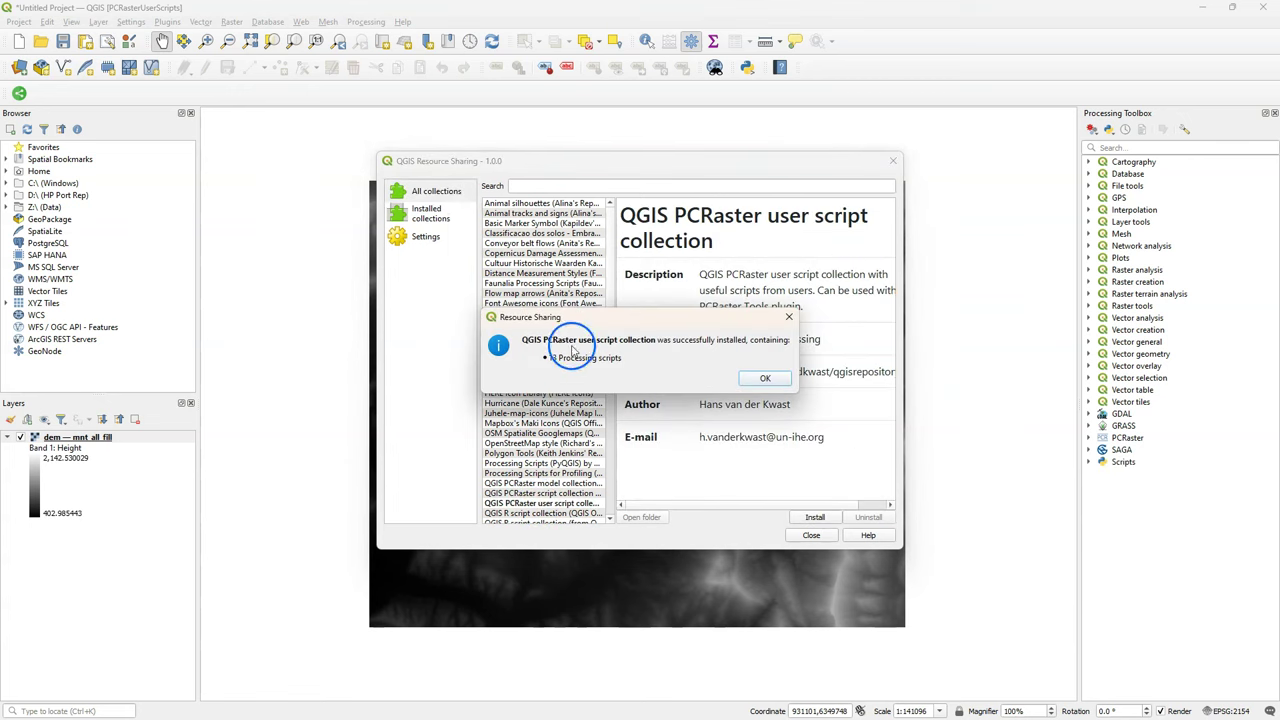
click(765, 378)
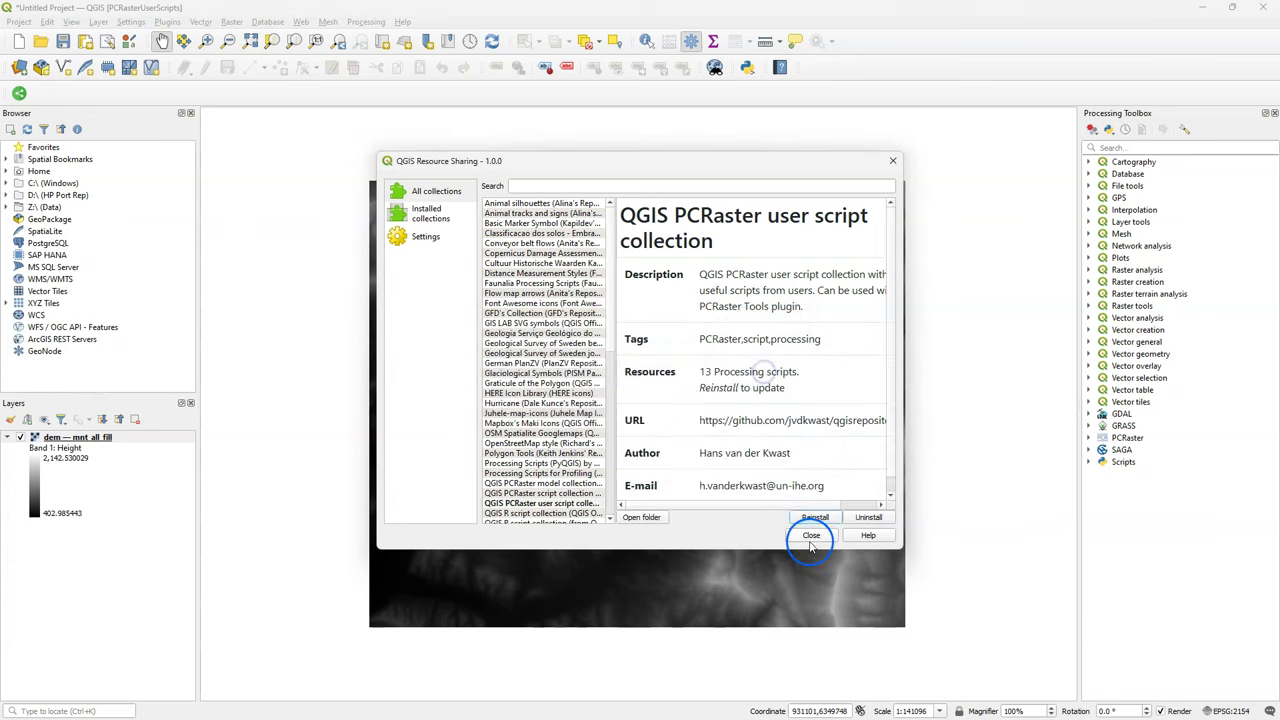
click(810, 536)
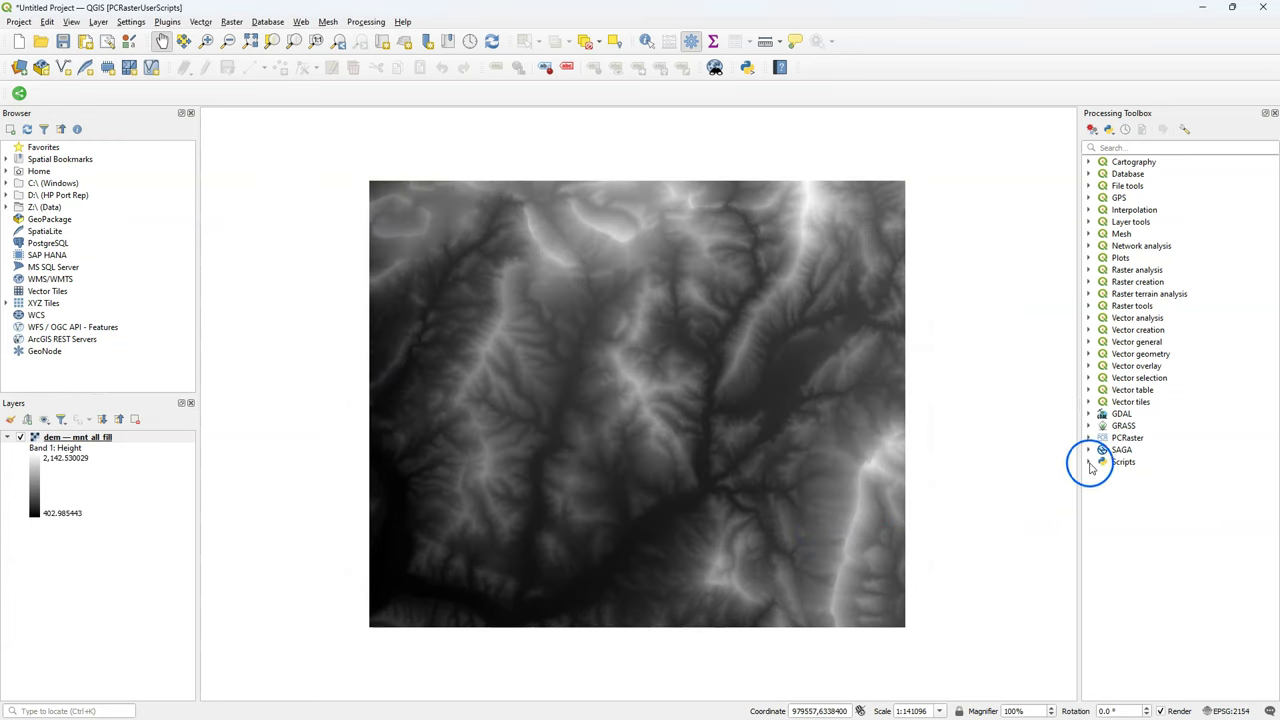
Open the Stream Power Index (SPI) script from the PCRaster User Scripts in the toolbox
click(1089, 462)
click(1102, 473)
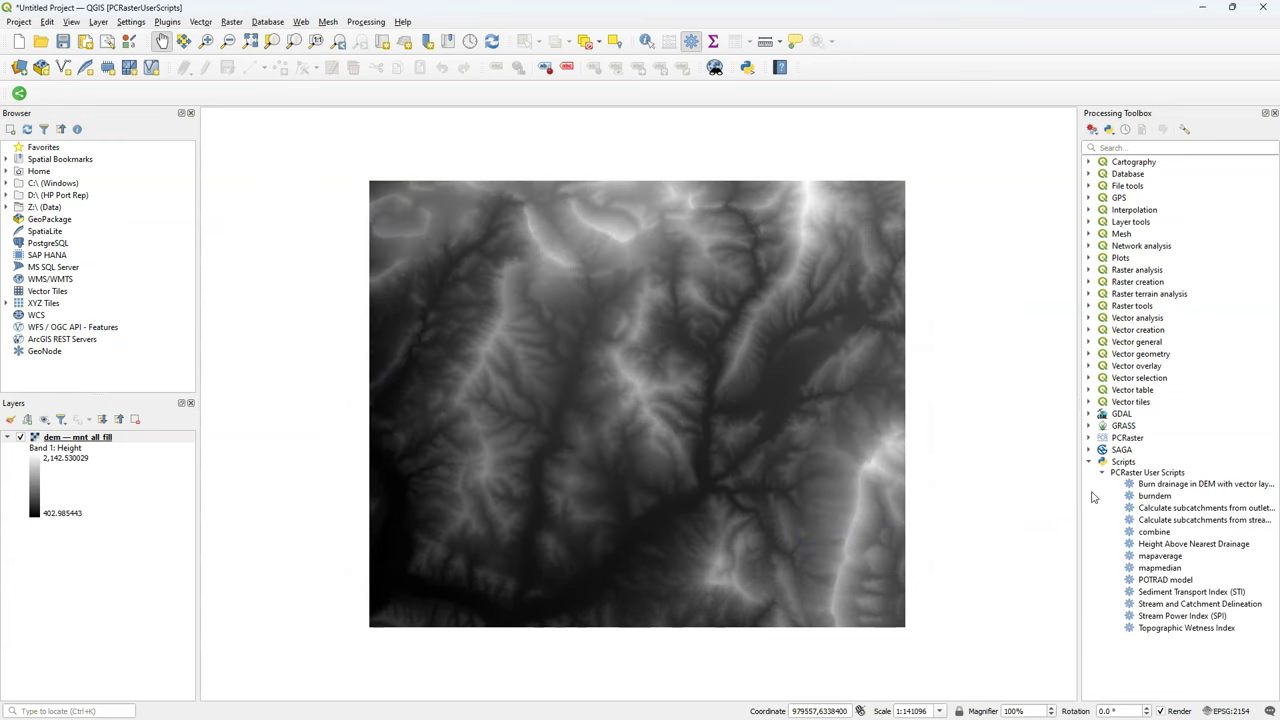
click(1181, 593)
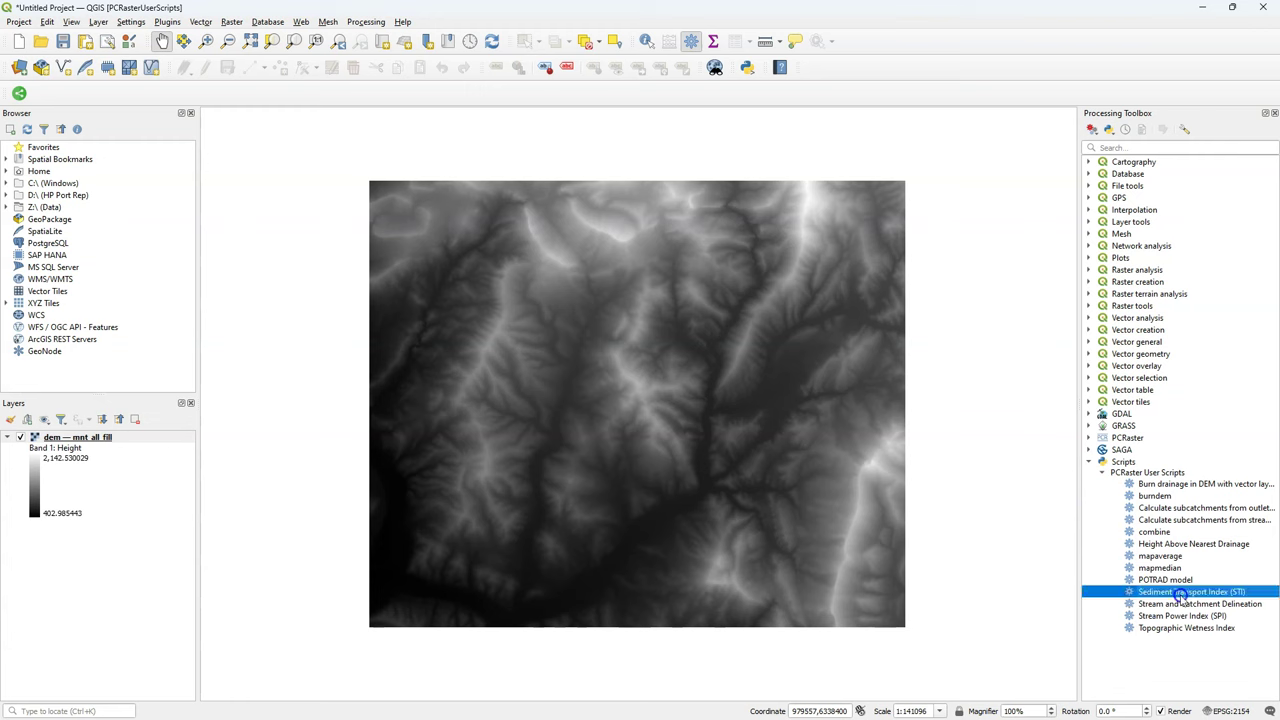
click(1168, 616)
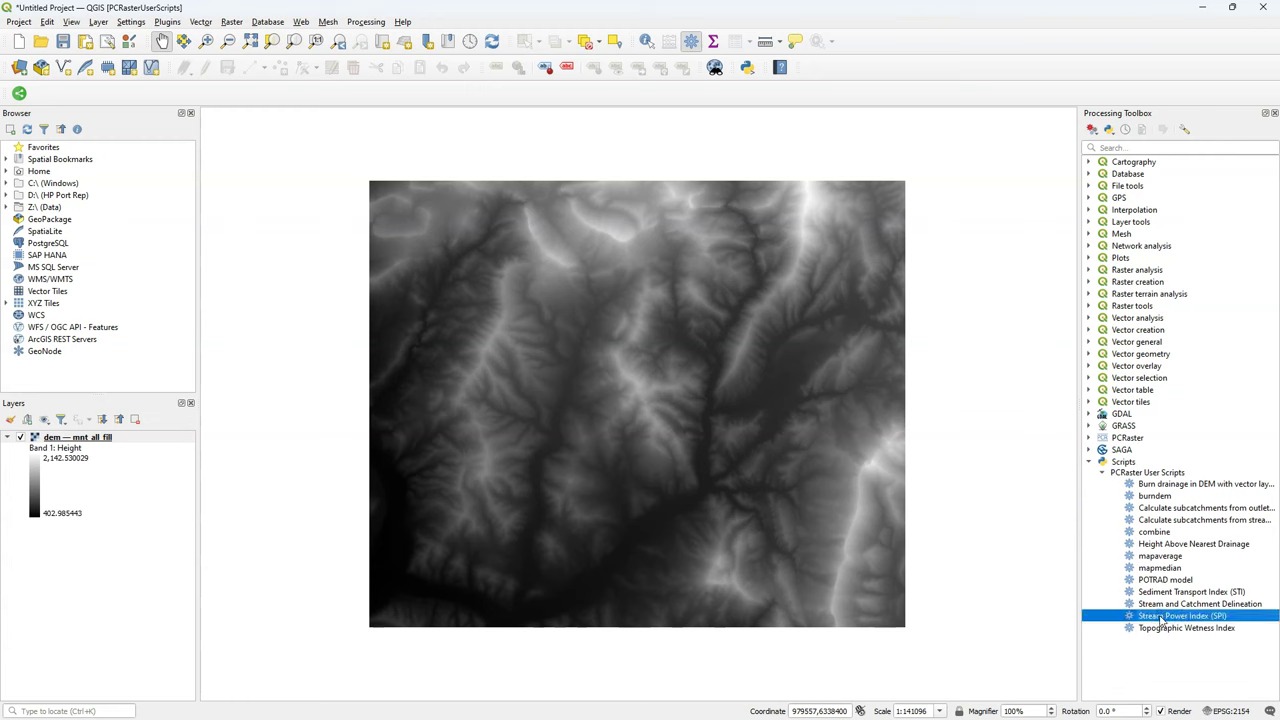
double_click(1165, 616)
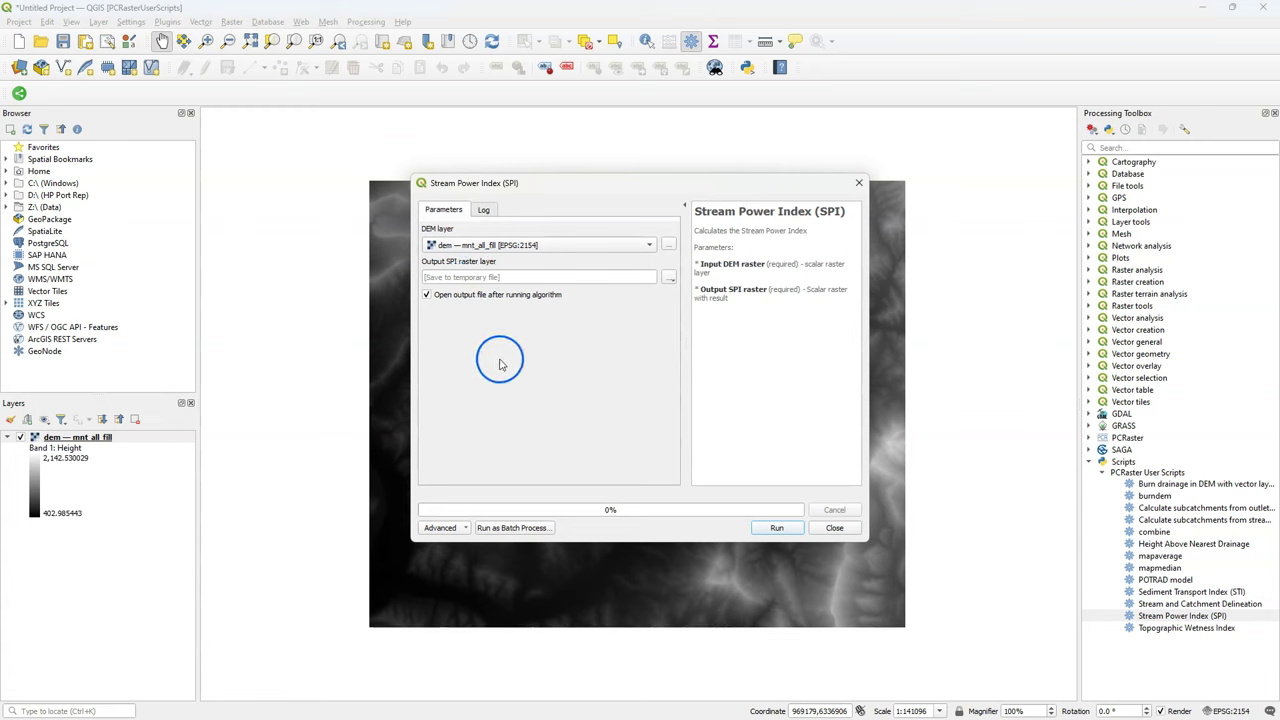
Save the SPI output to file as spi.map in MAP format and run it
click(668, 277)
click(698, 308)
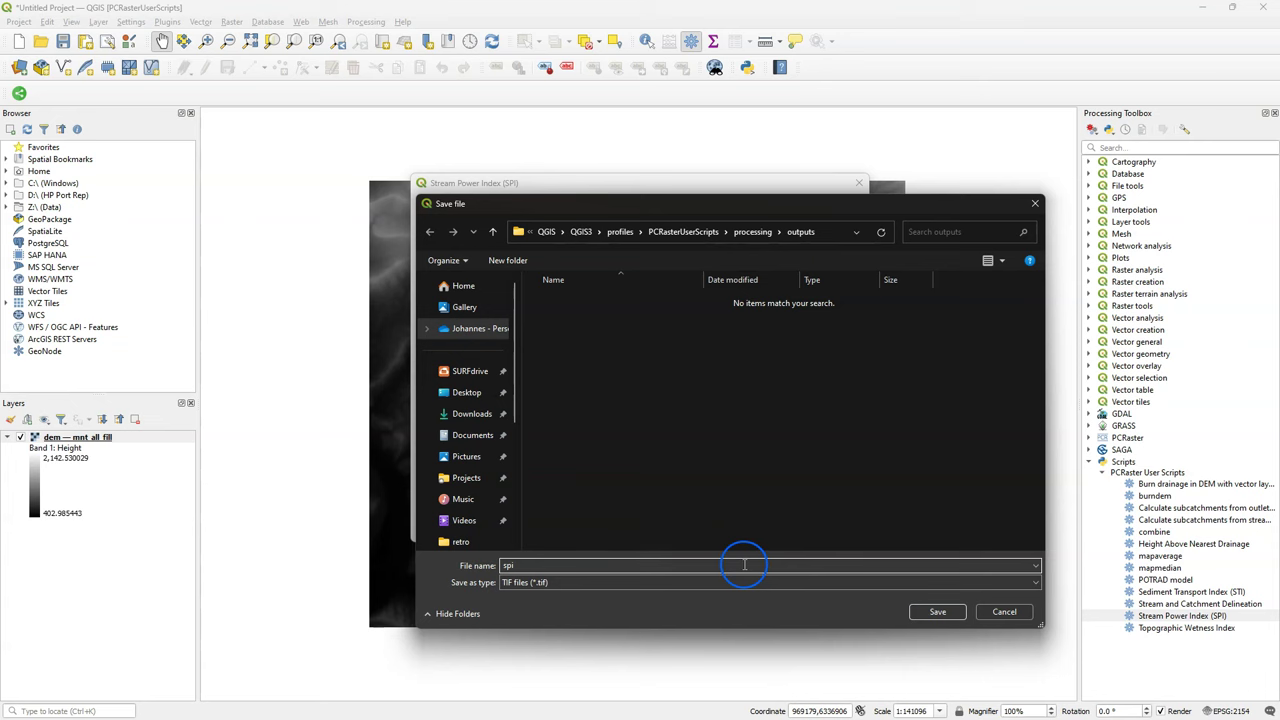
click(703, 584)
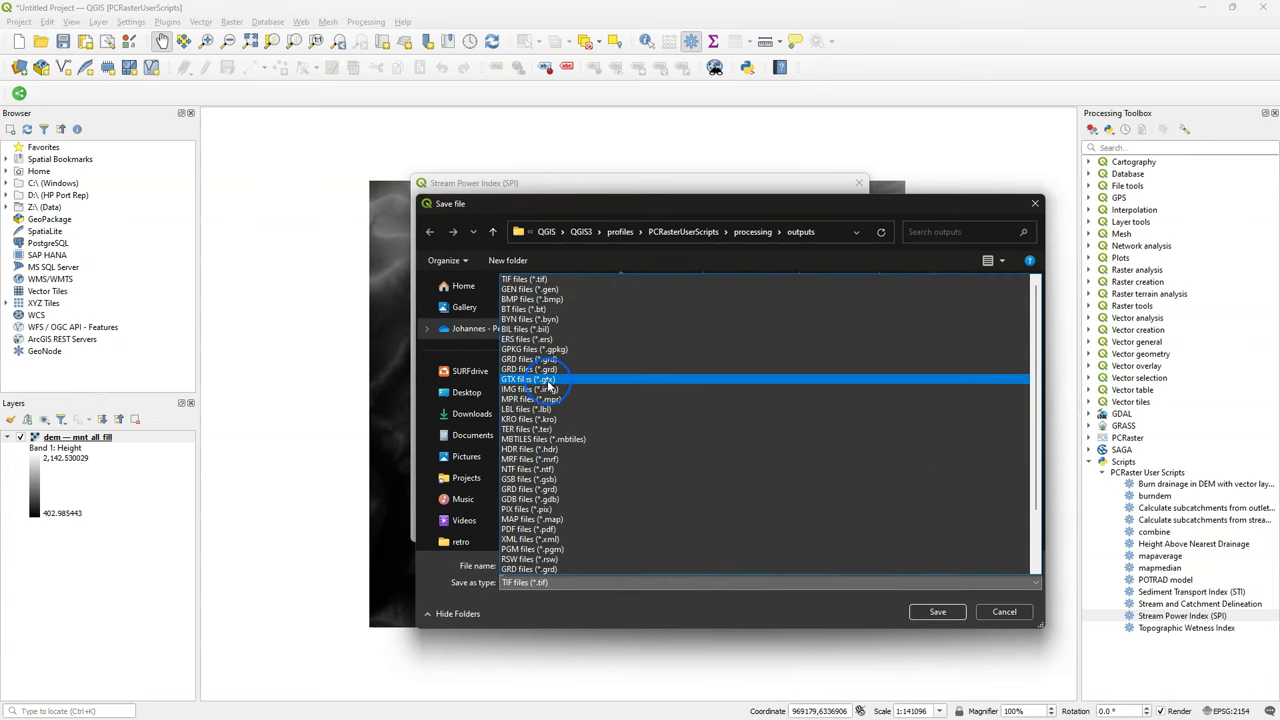
scroll(537, 379, down, 3)
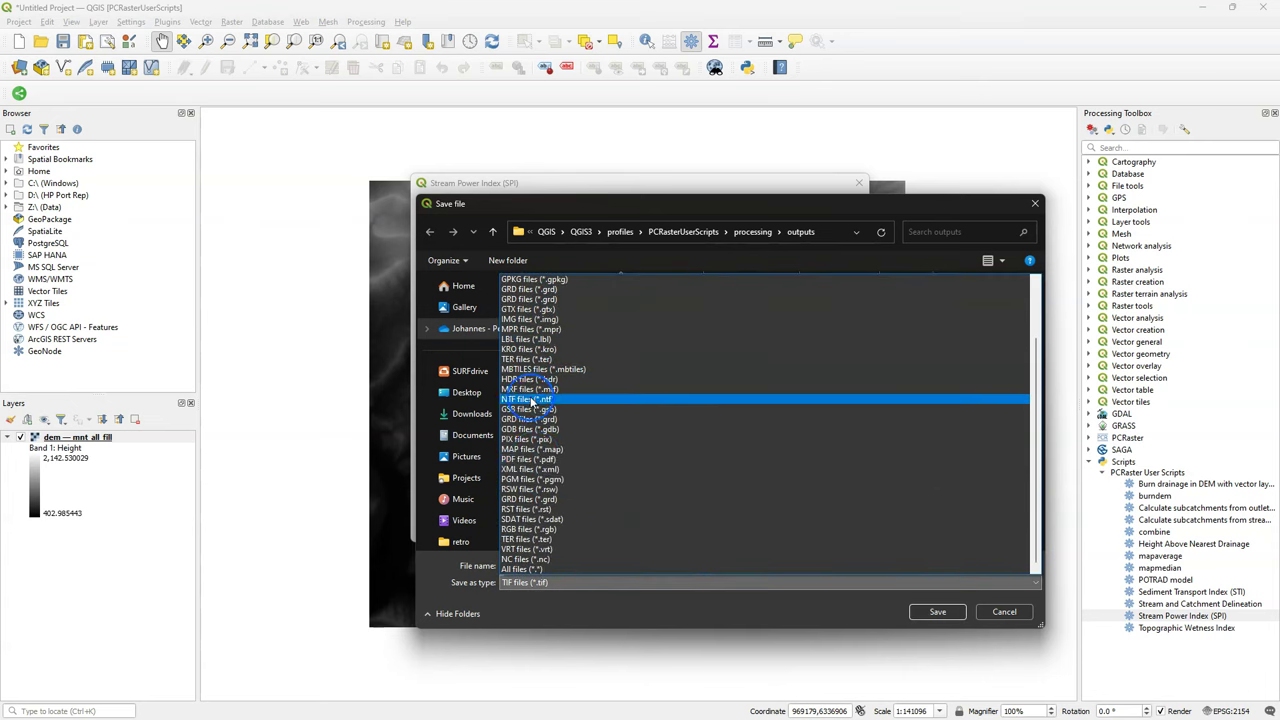
click(532, 449)
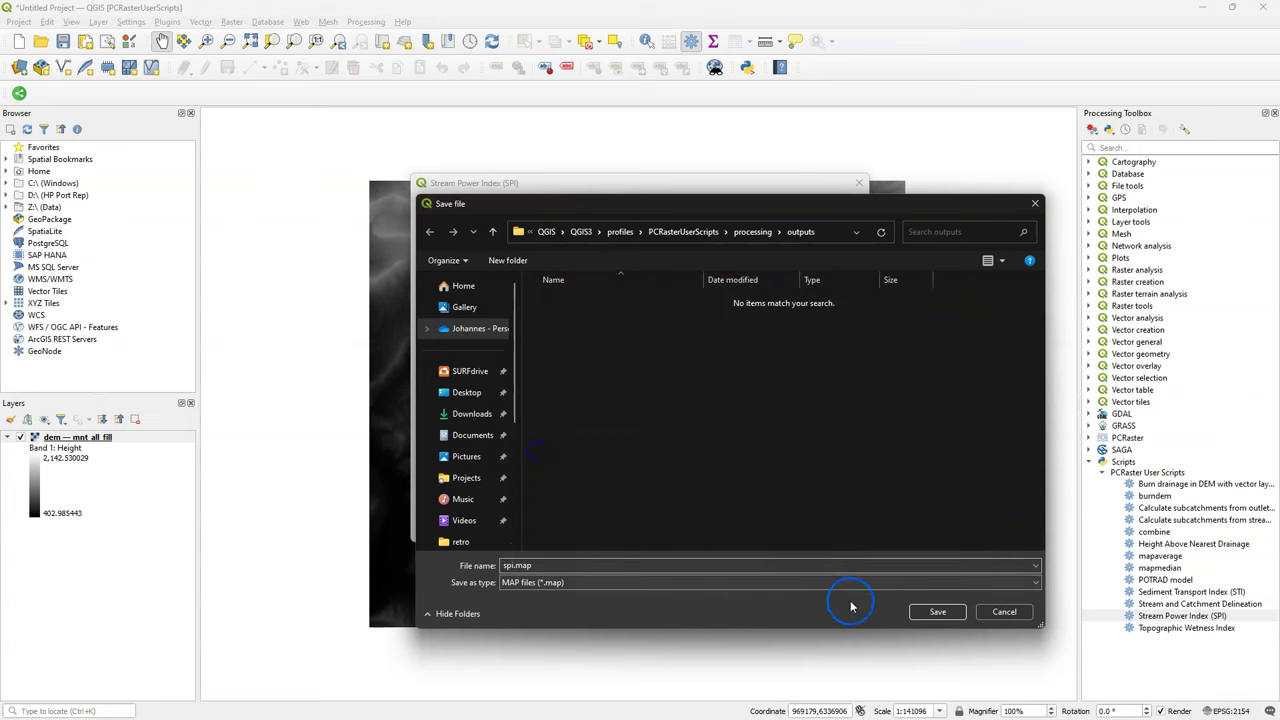
click(931, 612)
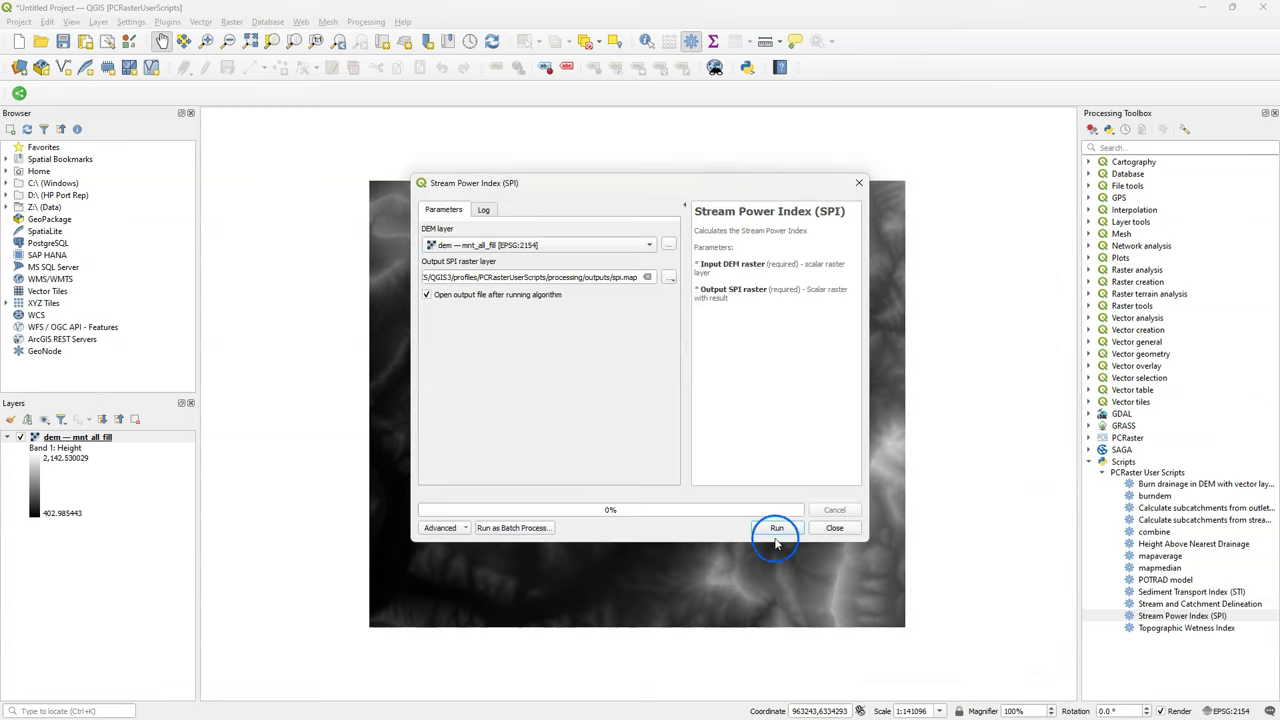
click(776, 541)
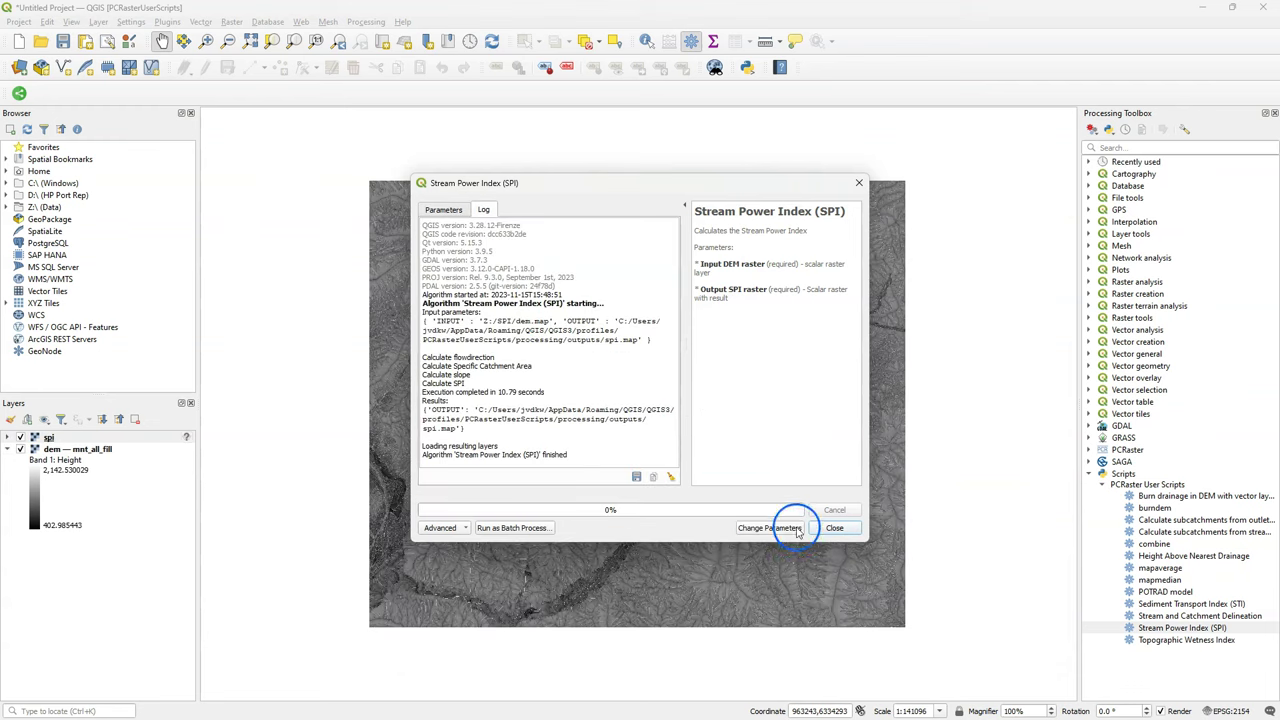
click(836, 529)
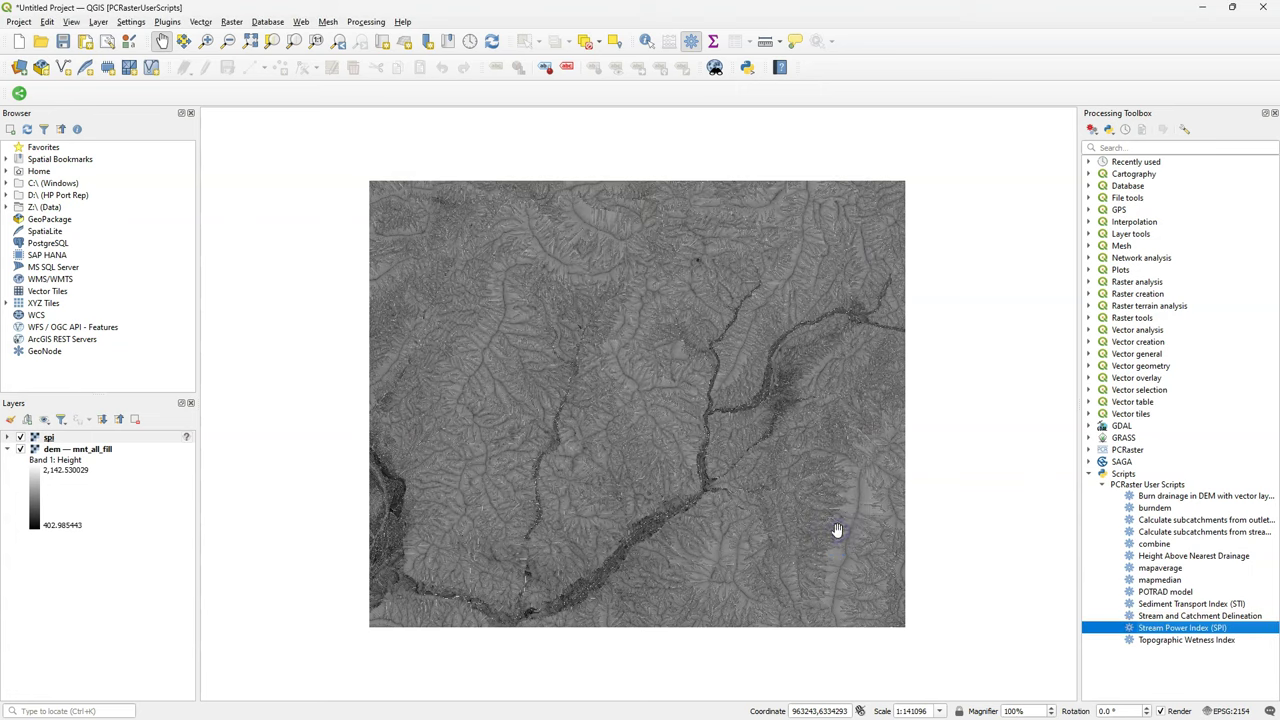
Style the spi layer as singleband pseudocolor with the Viridis colour ramp
click(10, 419)
click(1100, 153)
click(1080, 171)
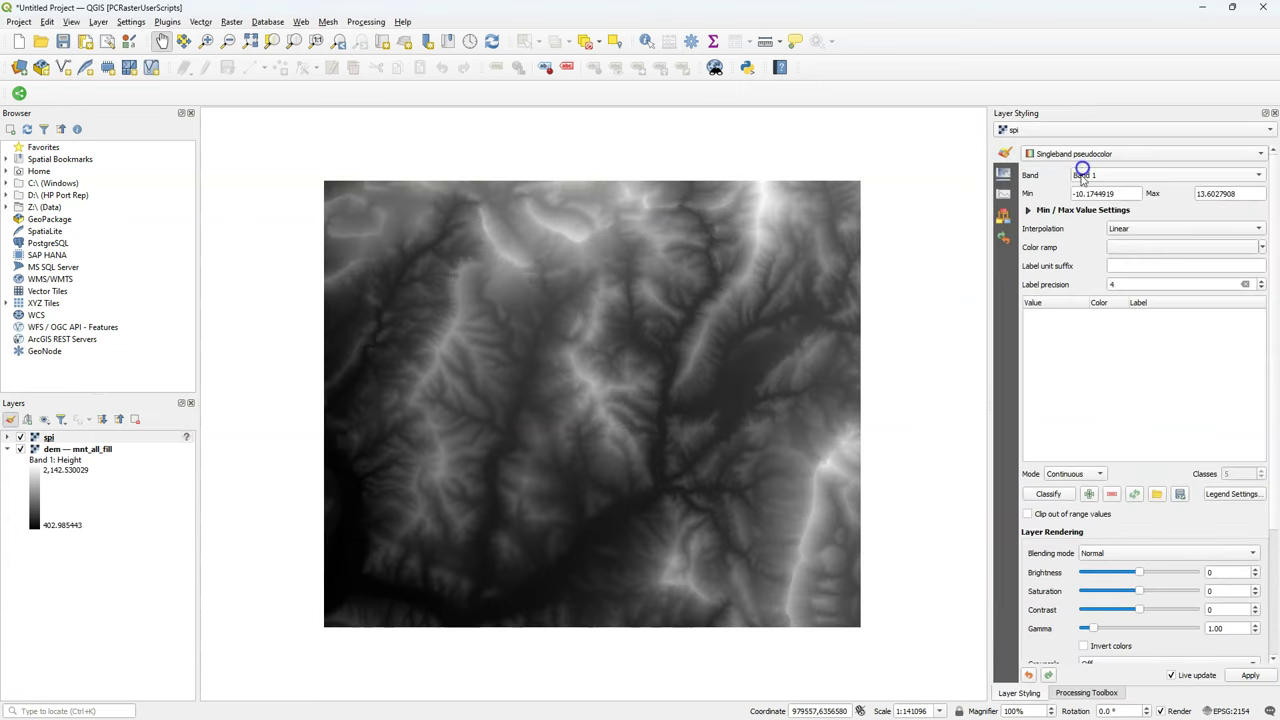
click(1243, 176)
click(1261, 247)
click(1151, 366)
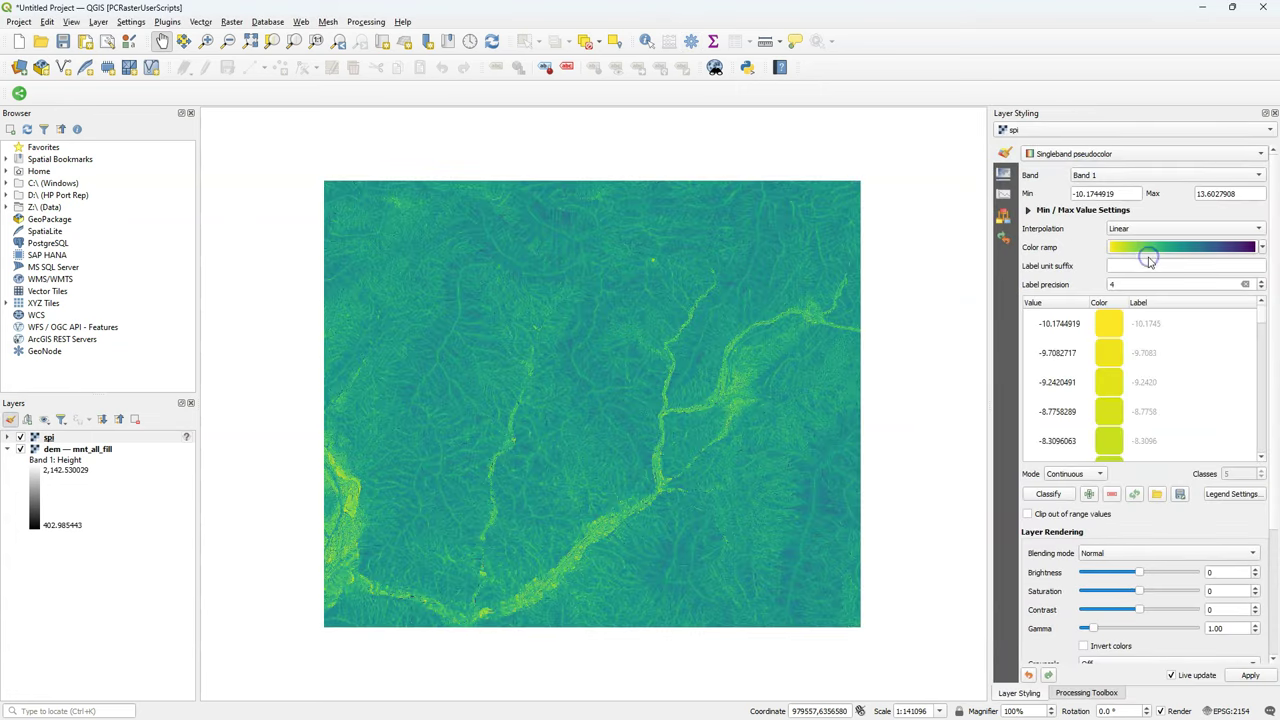
click(1082, 693)
Run the Sediment Transport Index script on the filled DEM, saving the output as sti
double_click(1110, 604)
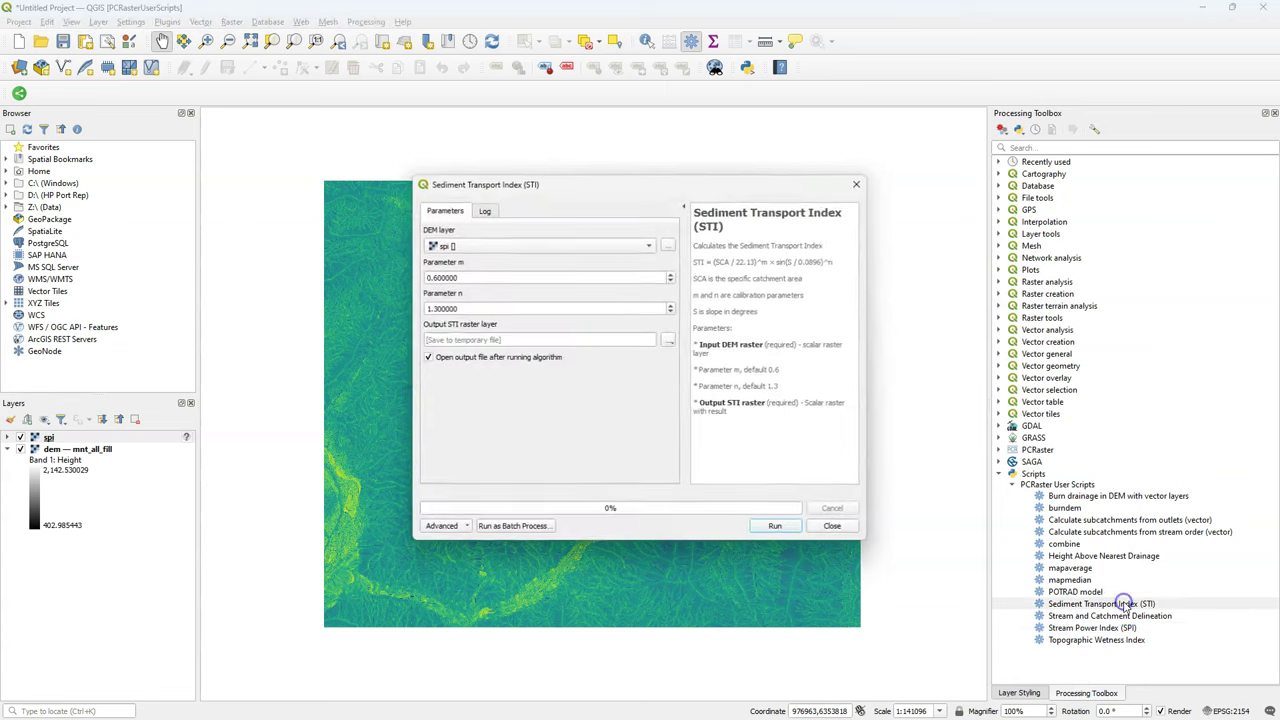
click(471, 244)
click(472, 230)
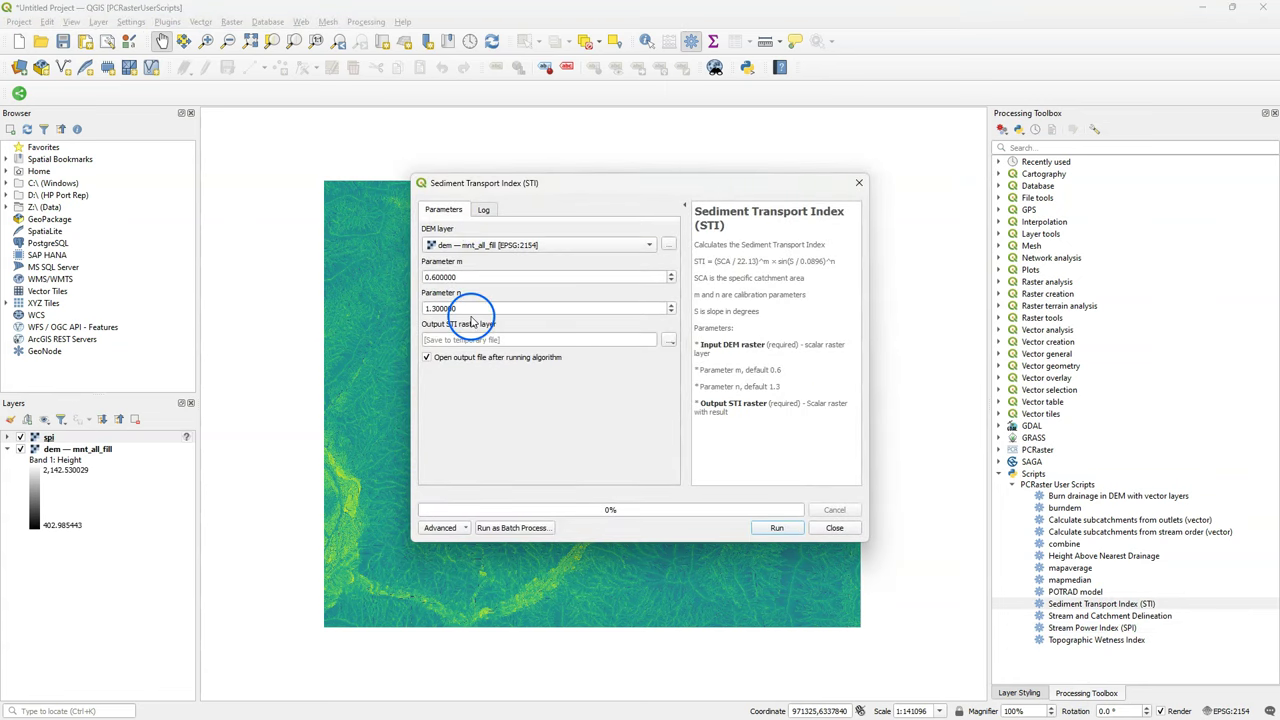
click(669, 340)
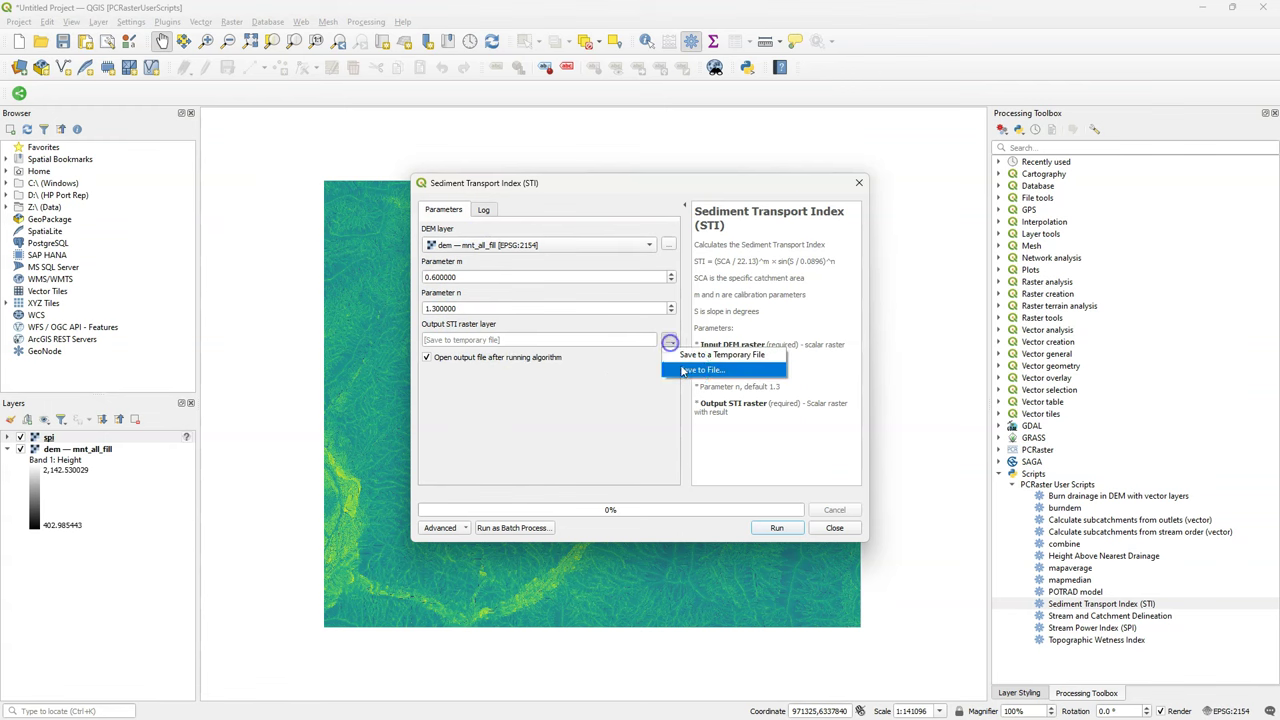
click(686, 370)
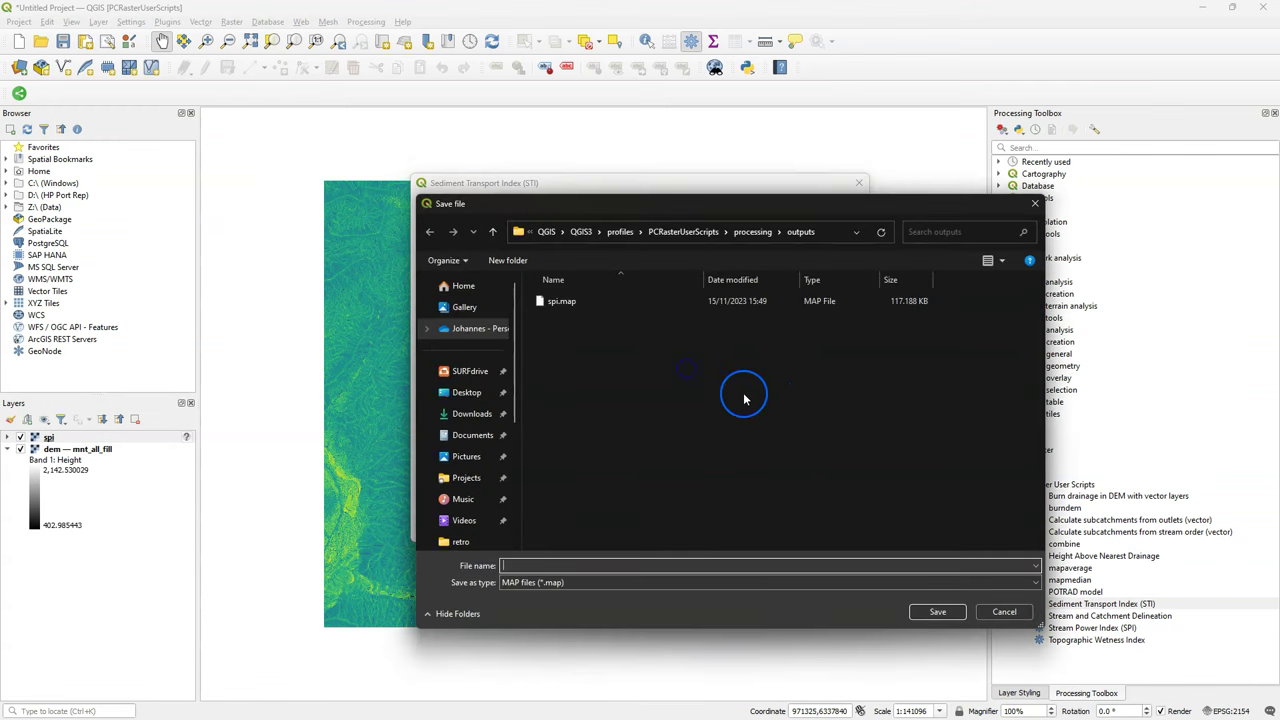
text(sti)
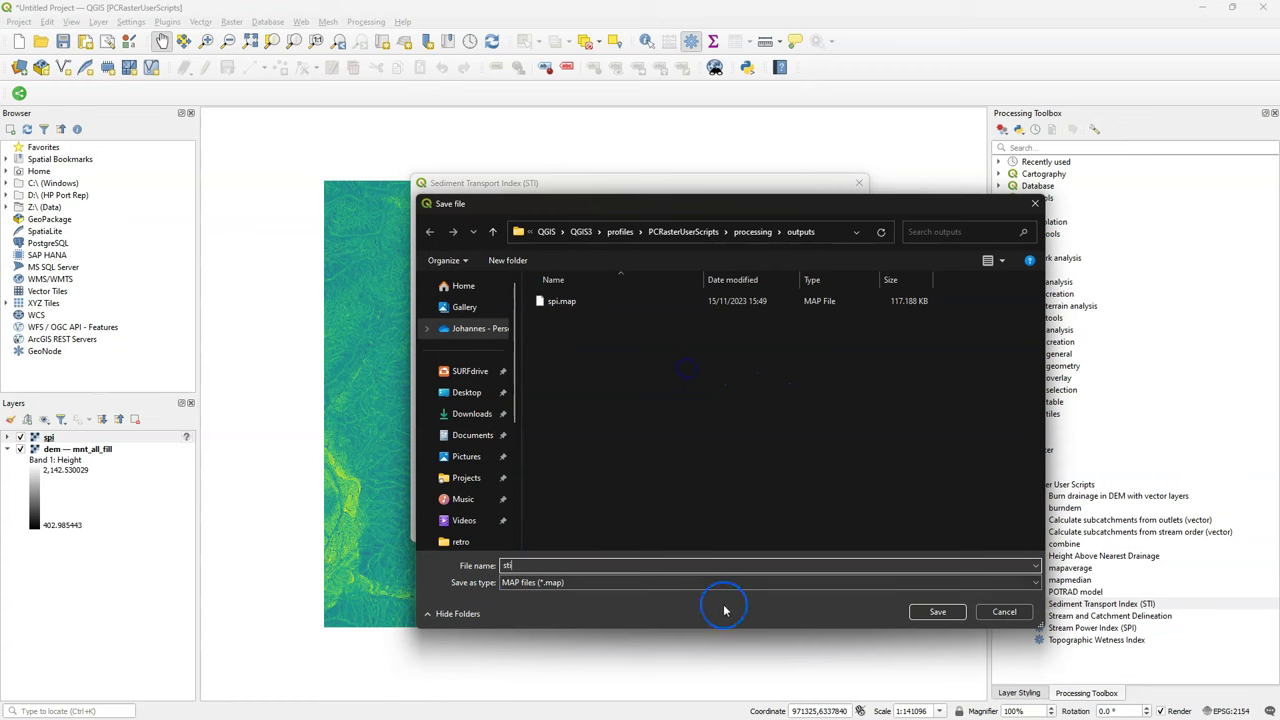
click(930, 612)
click(778, 527)
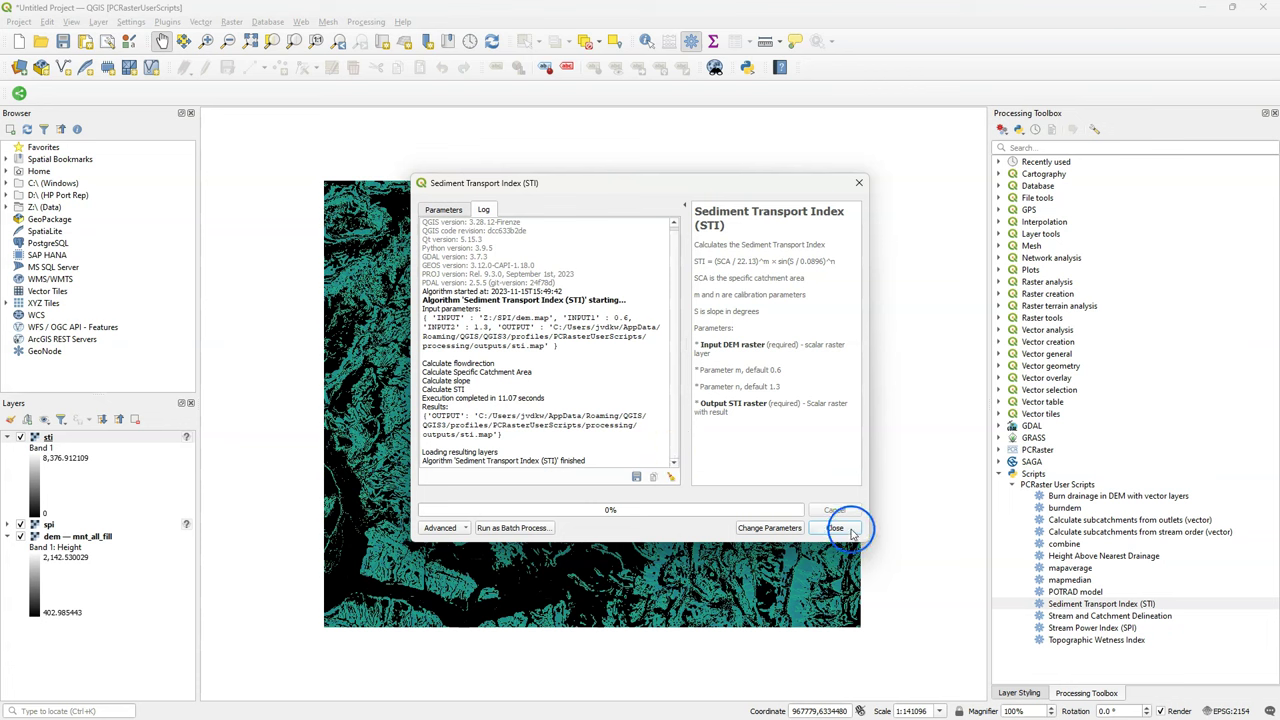
click(846, 529)
Render sti as singleband pseudocolor with maximum 20, hiding the spi and dem layers
click(12, 418)
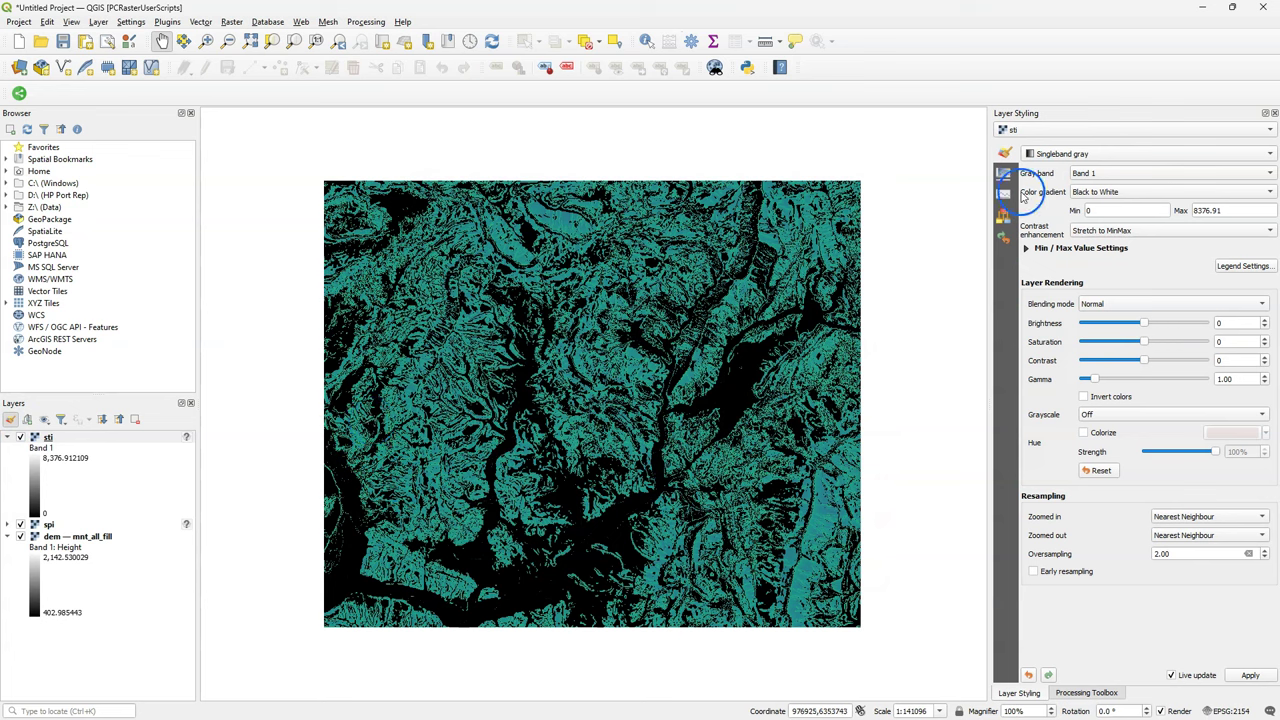
click(1088, 154)
click(1082, 169)
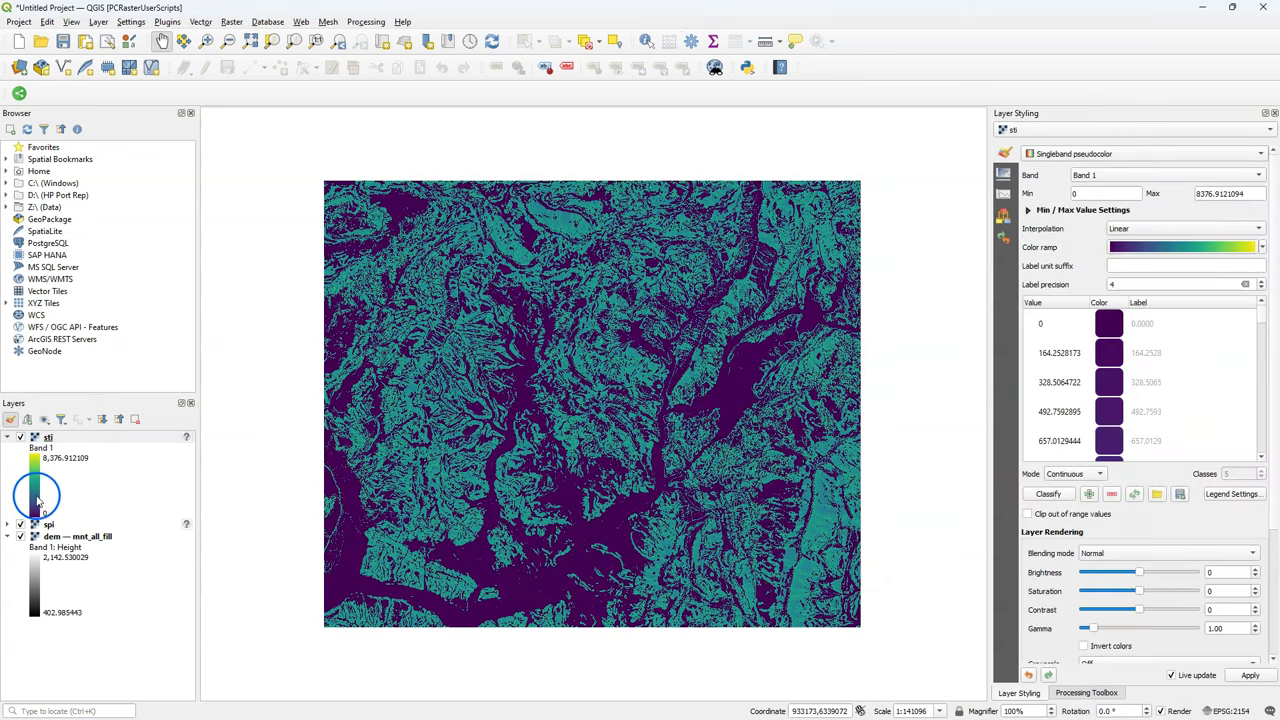
click(20, 524)
click(20, 536)
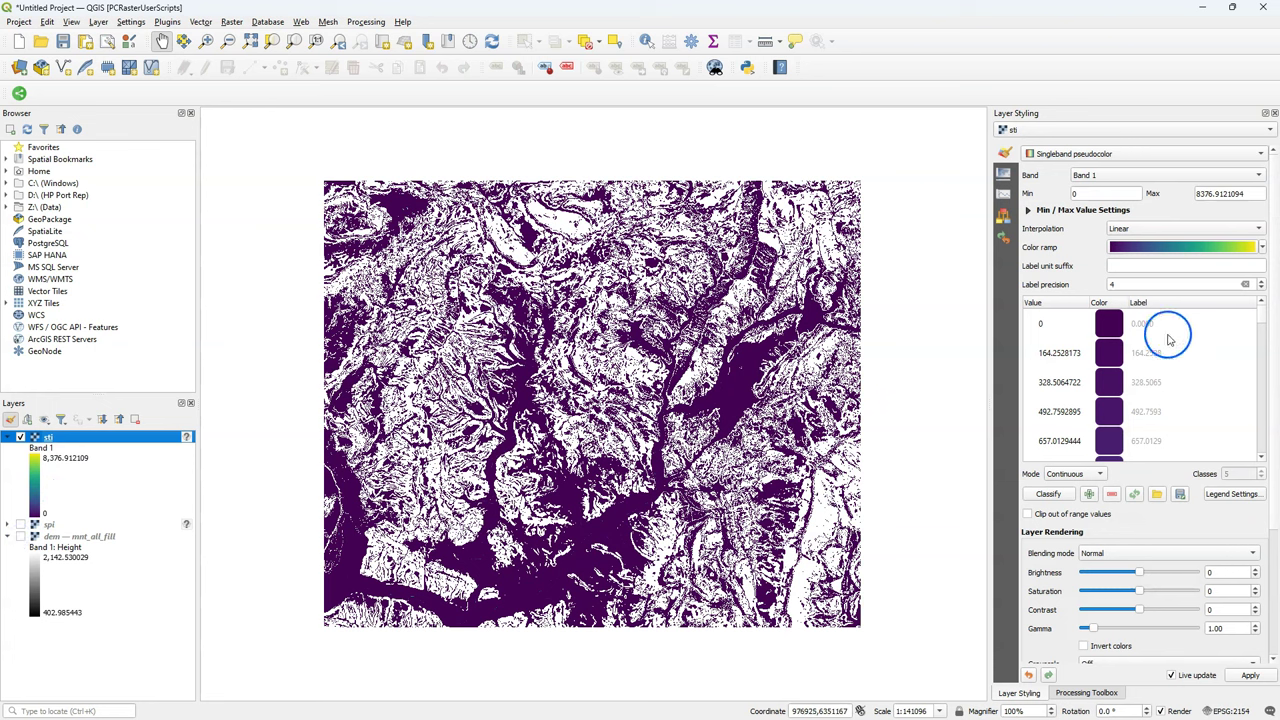
double_click(1256, 190)
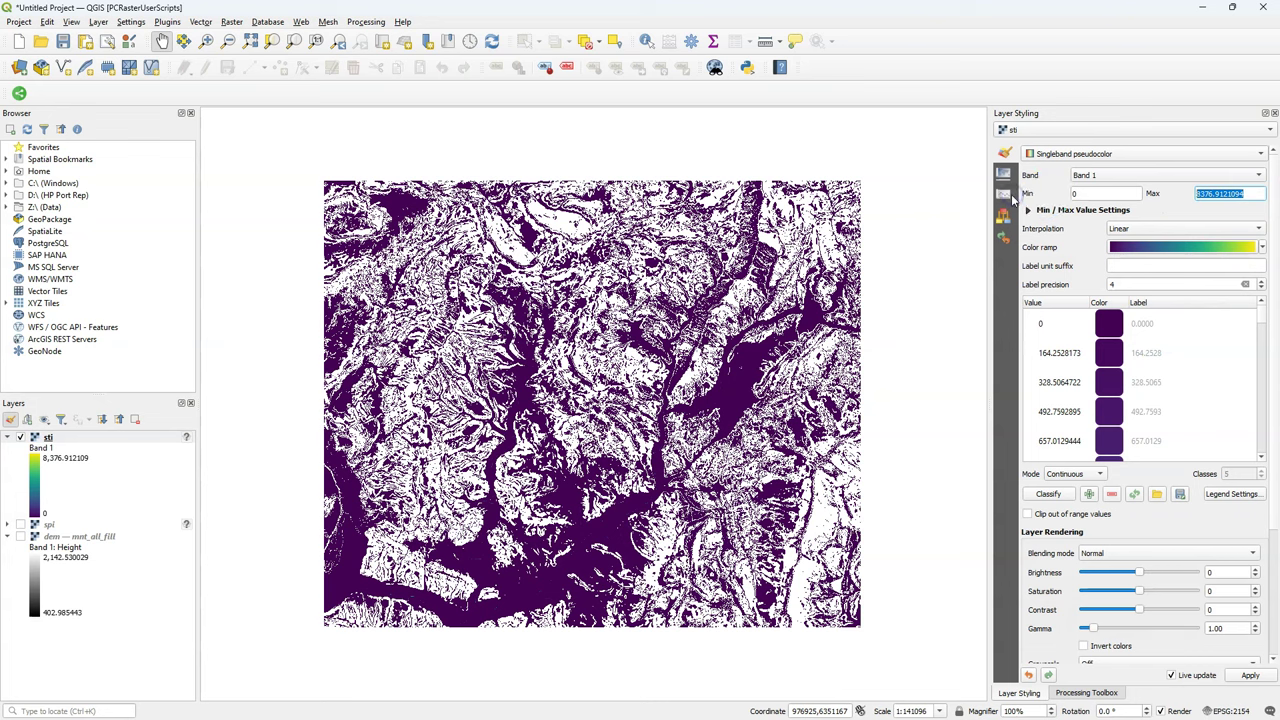
text(20)
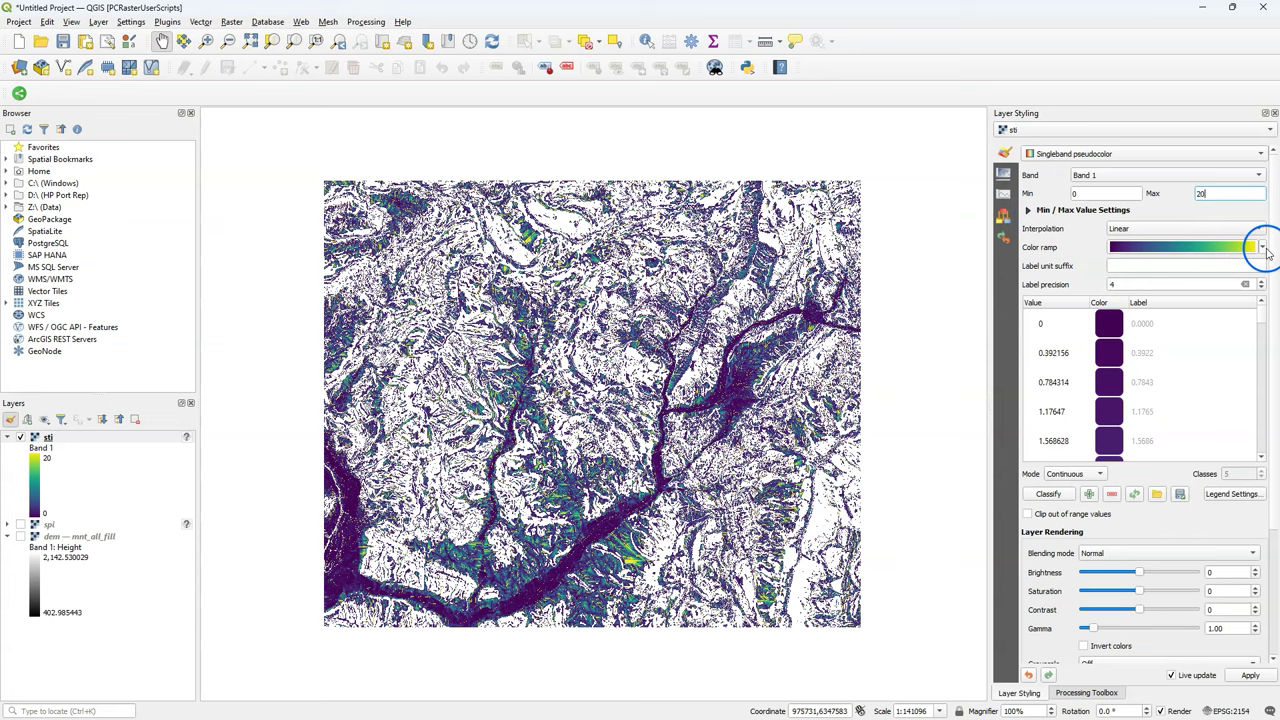
scroll(748, 383, up, 3)
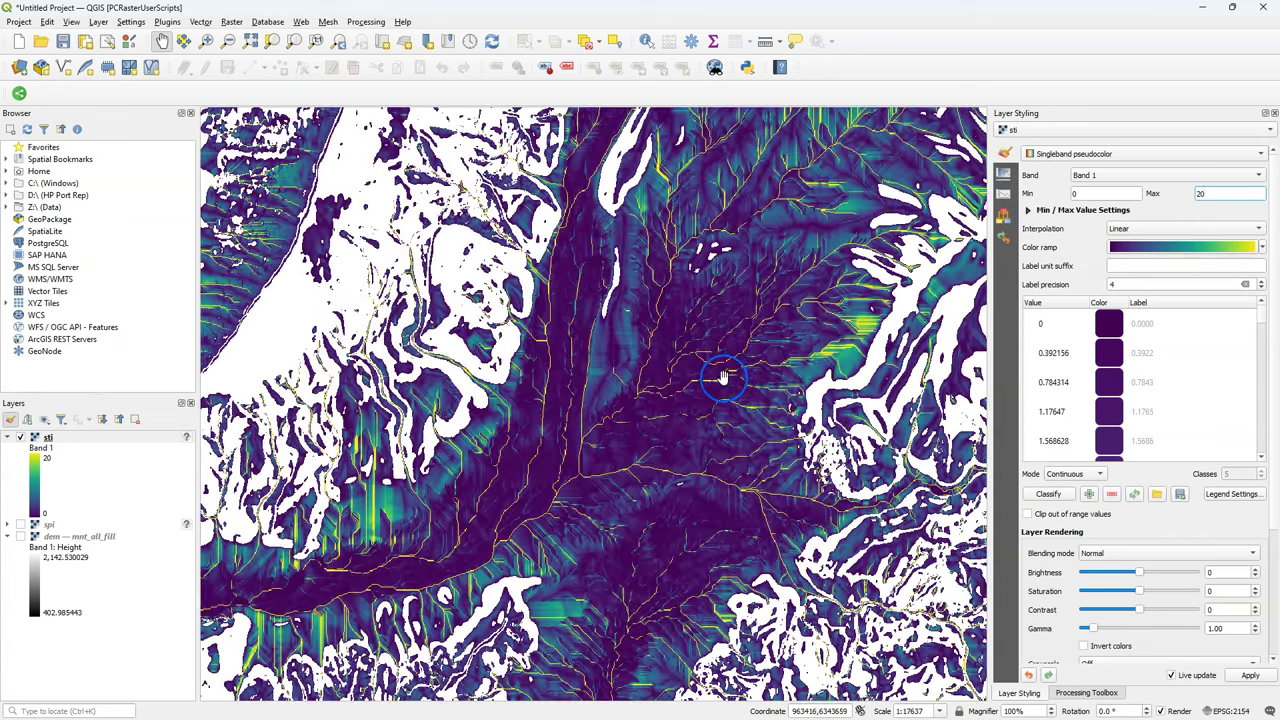
scroll(722, 377, up, 1)
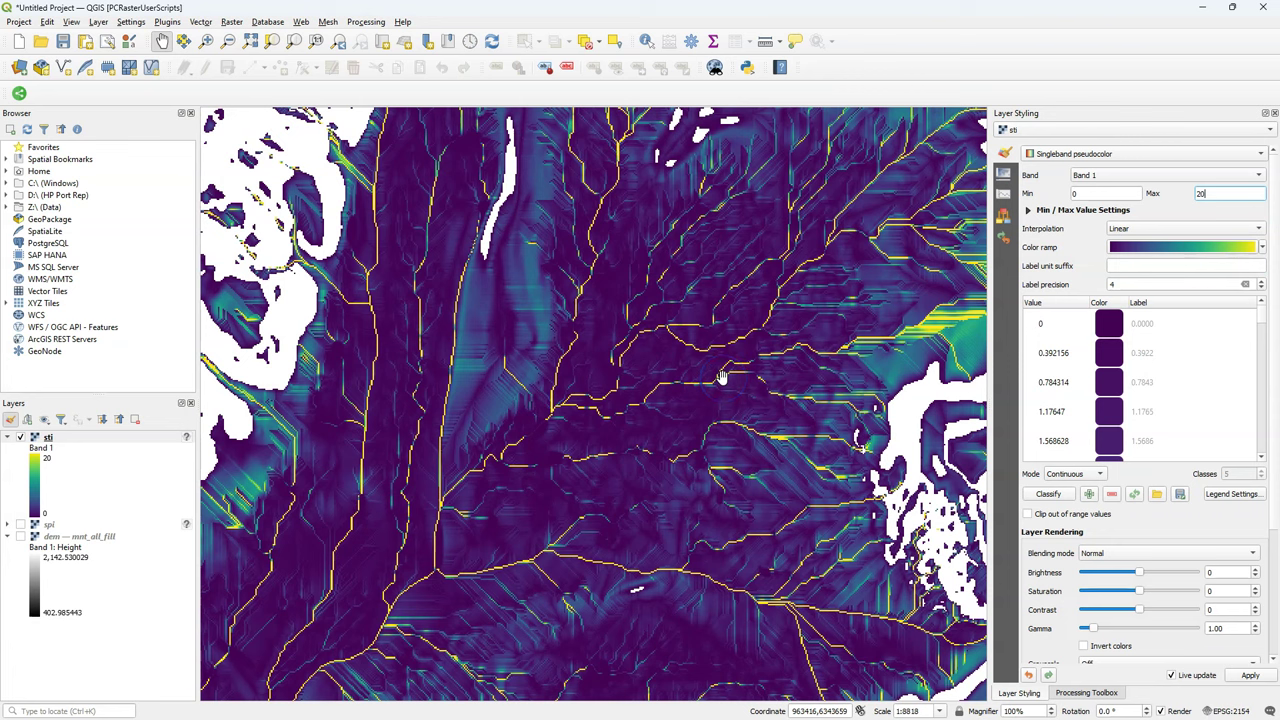